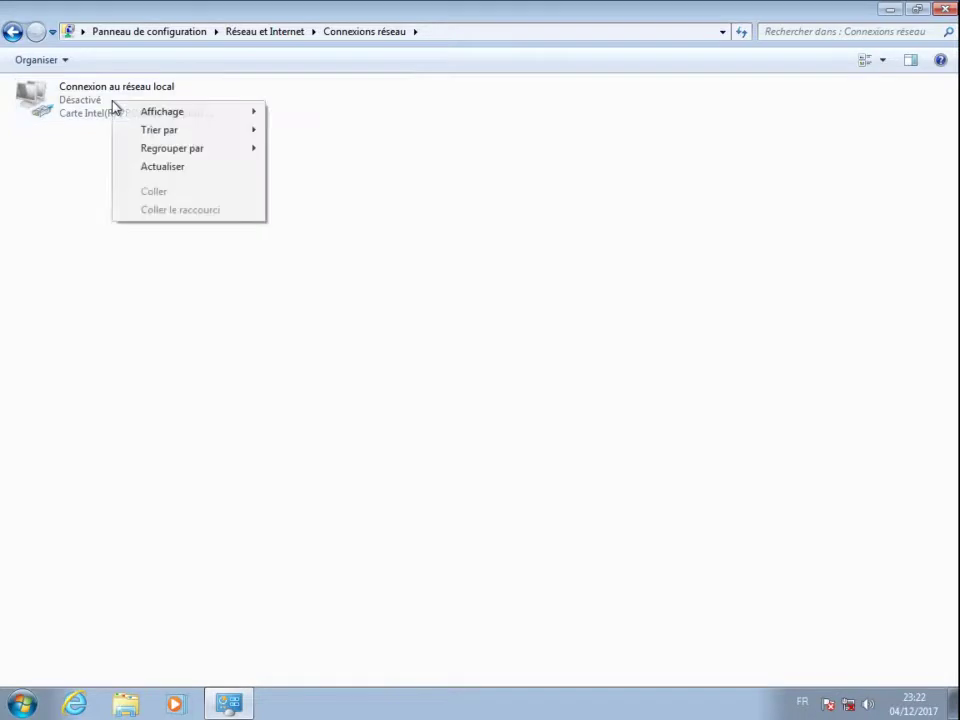
# Step: Enable the disabled local area network connection and close the network connections window
pyautogui.click(88, 103)
pyautogui.rightClick(88, 103)
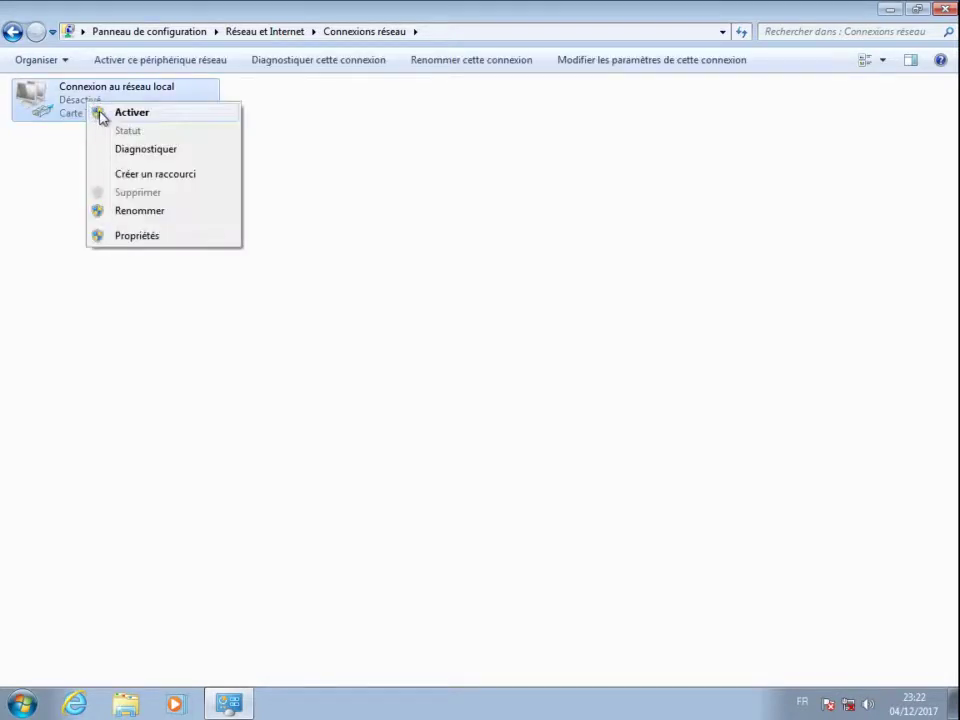
pyautogui.click(100, 113)
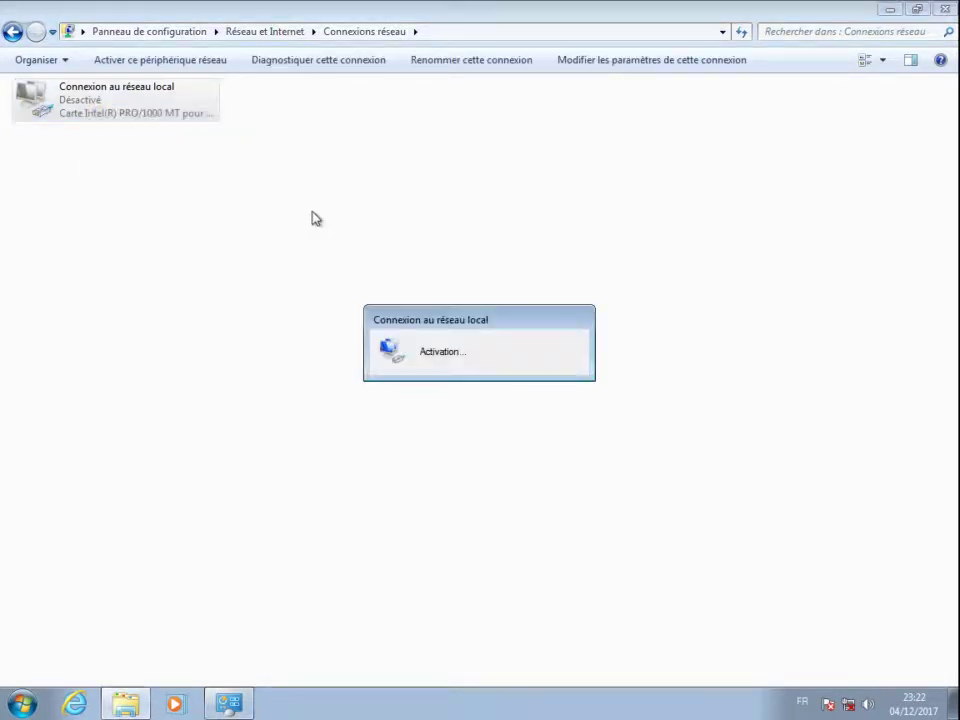
pyautogui.click(943, 10)
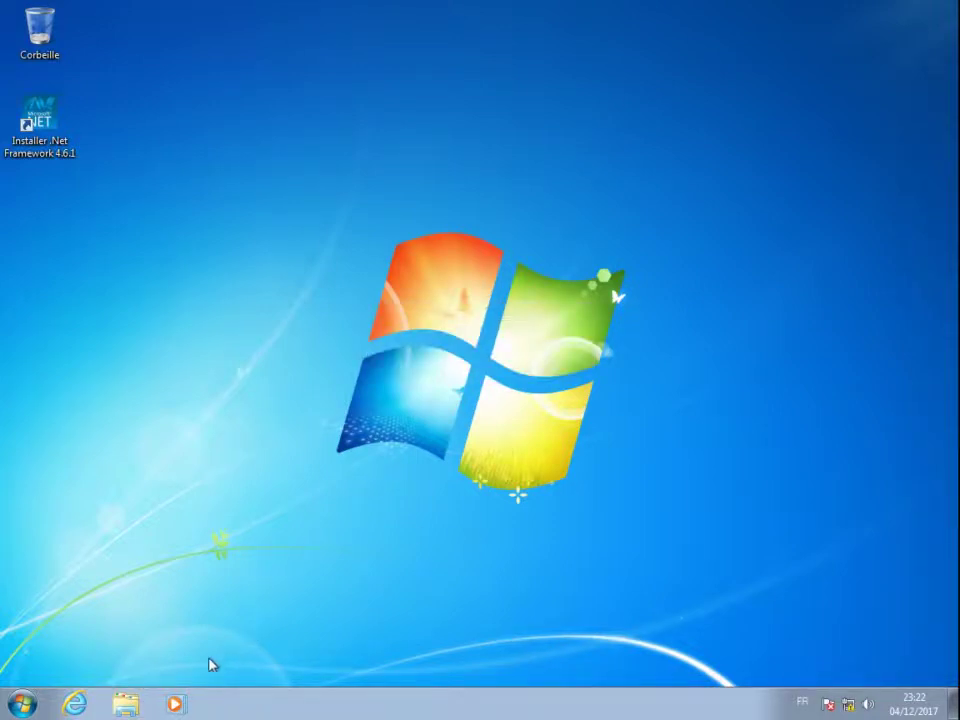
# Step: Open Internet Explorer, dismiss the Internet Explorer 11 setup dialog and close the extra first-run page
pyautogui.click(88, 707)
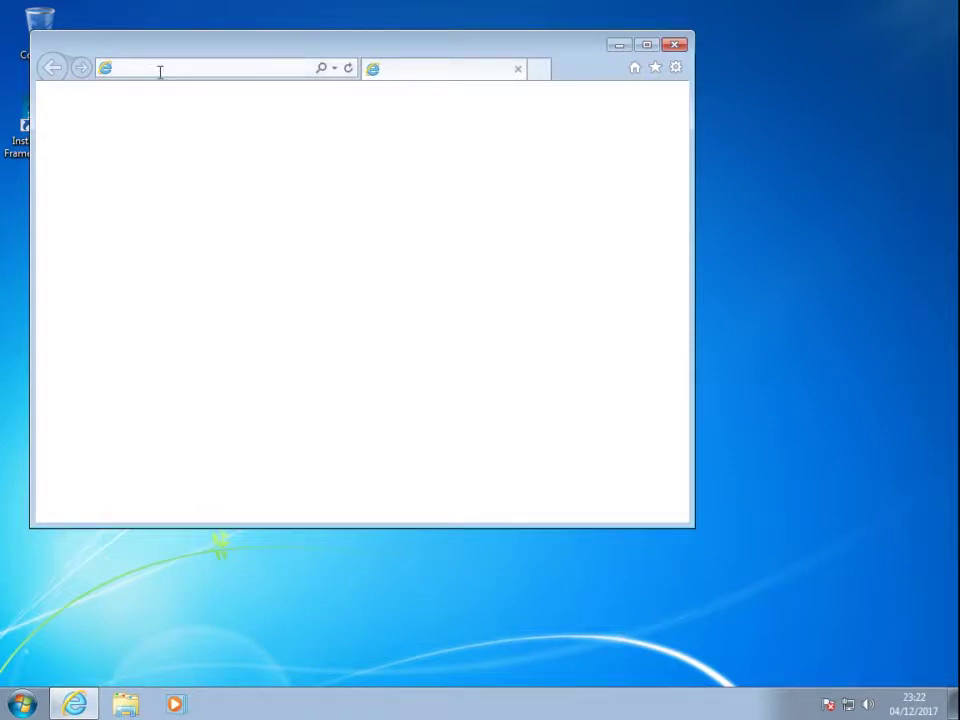
pyautogui.click(160, 71)
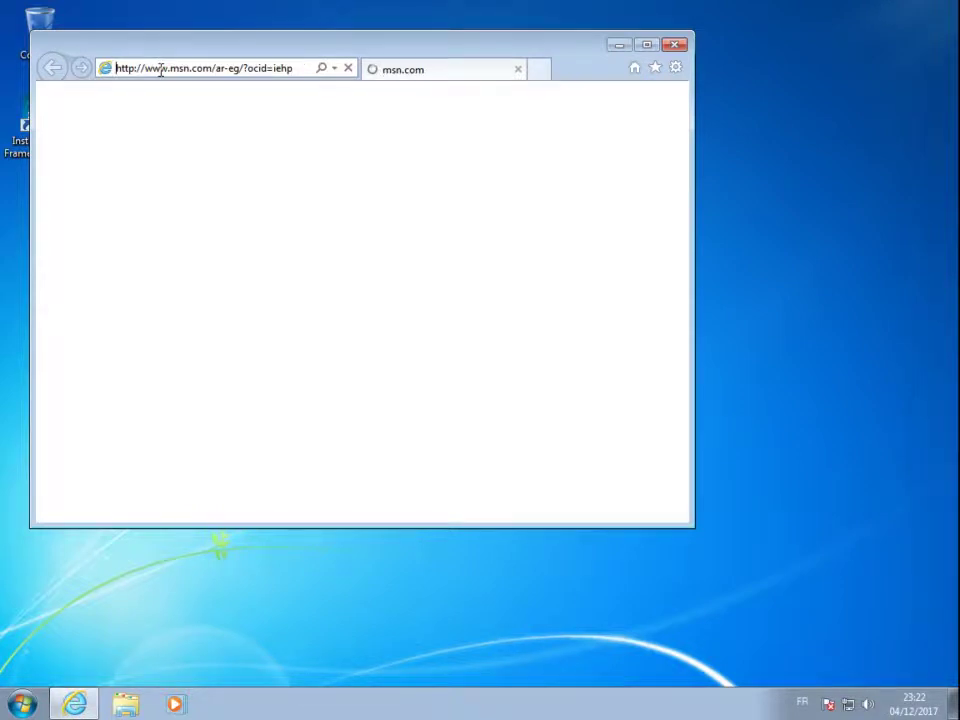
pyautogui.doubleClick(160, 70)
pyautogui.doubleClick(160, 70)
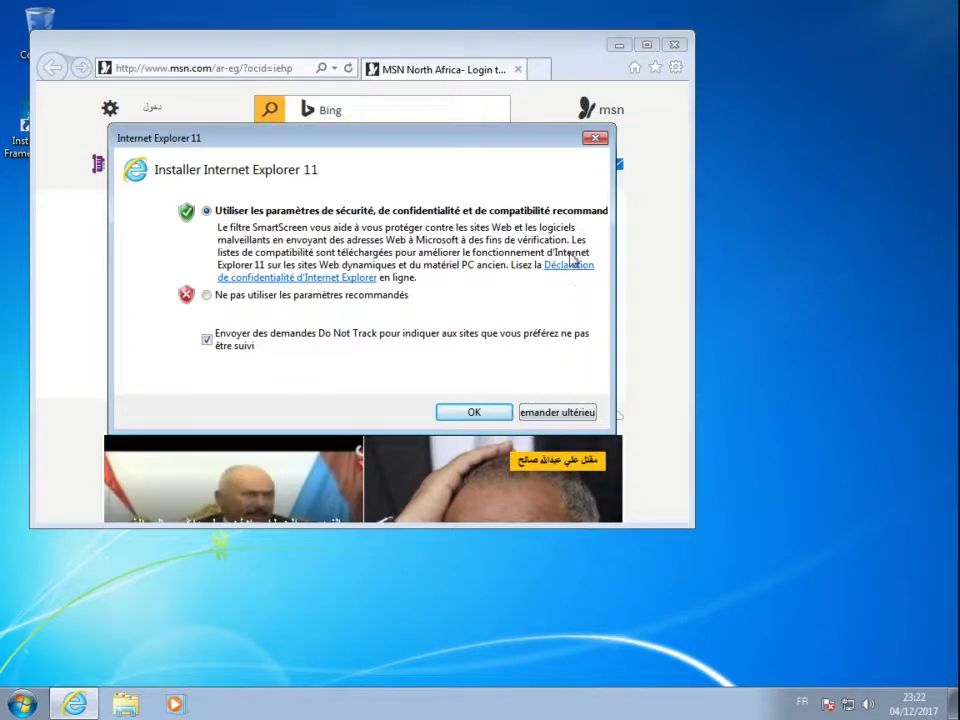
pyautogui.click(595, 138)
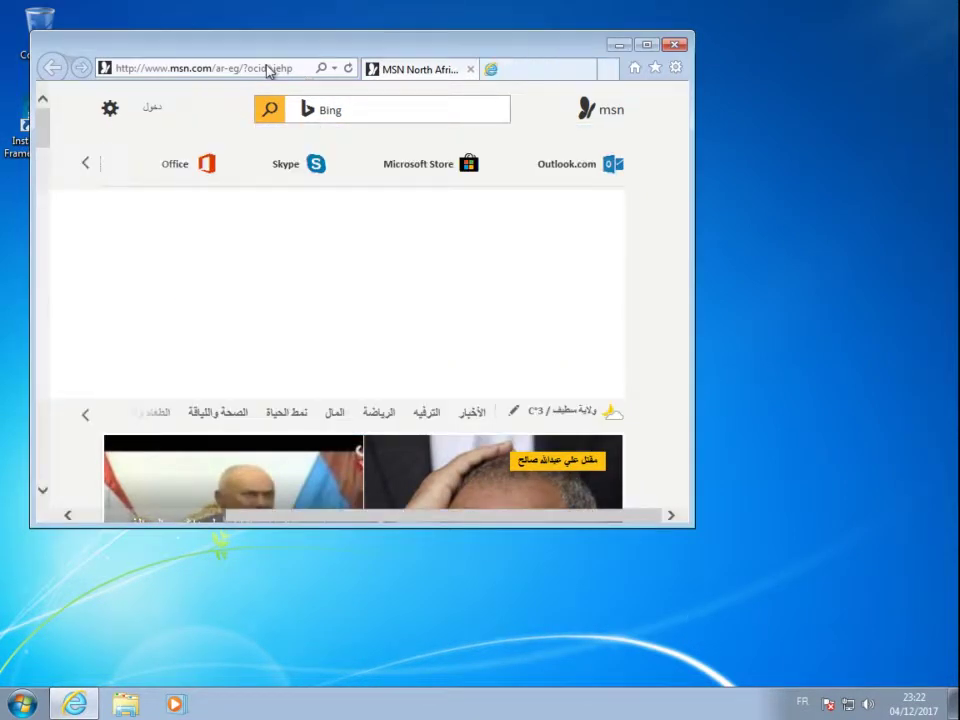
pyautogui.click(268, 68)
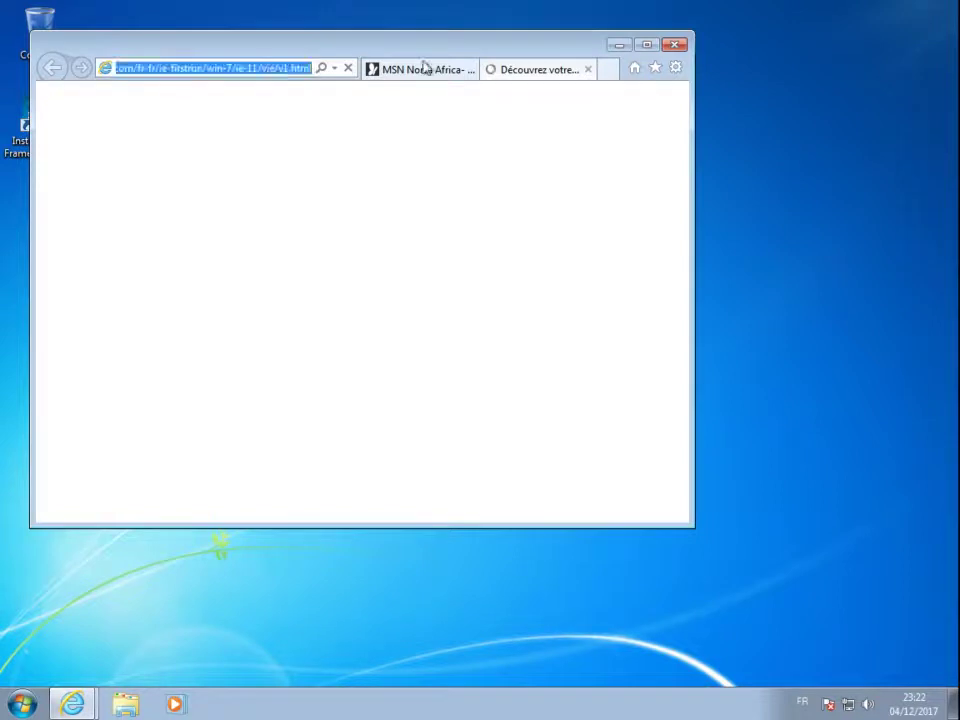
pyautogui.click(588, 69)
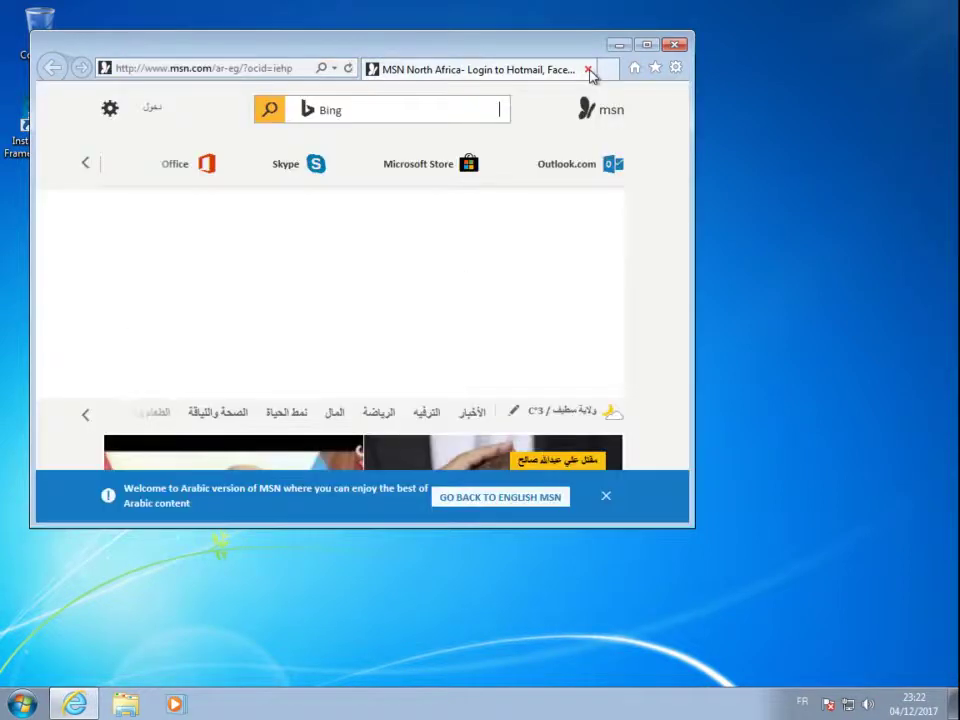
# Step: Search the web for chrome and open the Download link under Google's official Chrome result
pyautogui.click(264, 68)
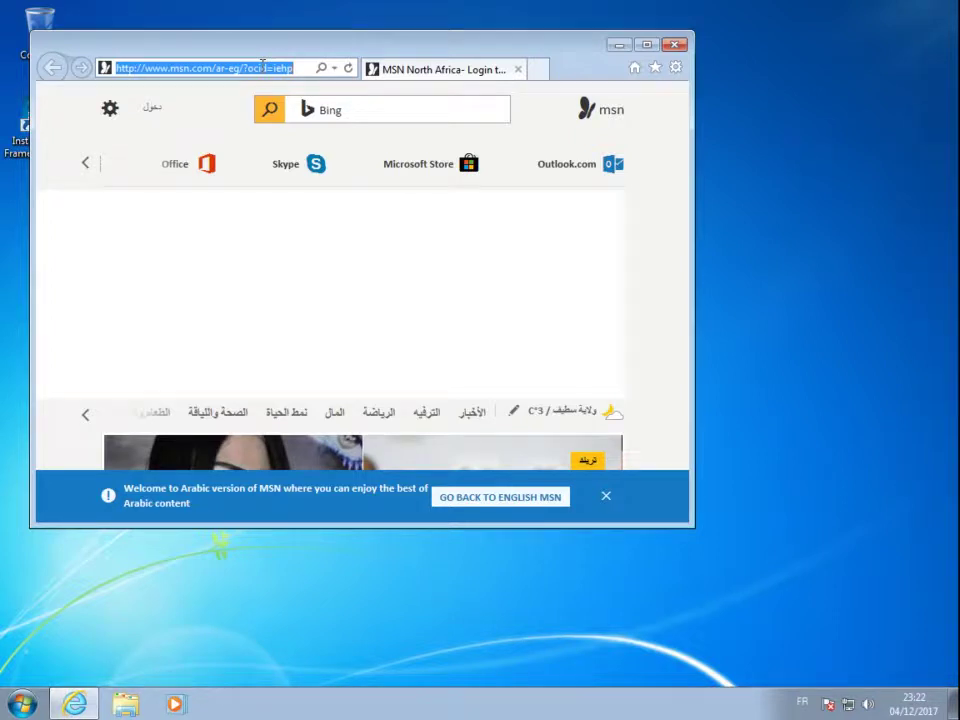
pyautogui.write('ch')
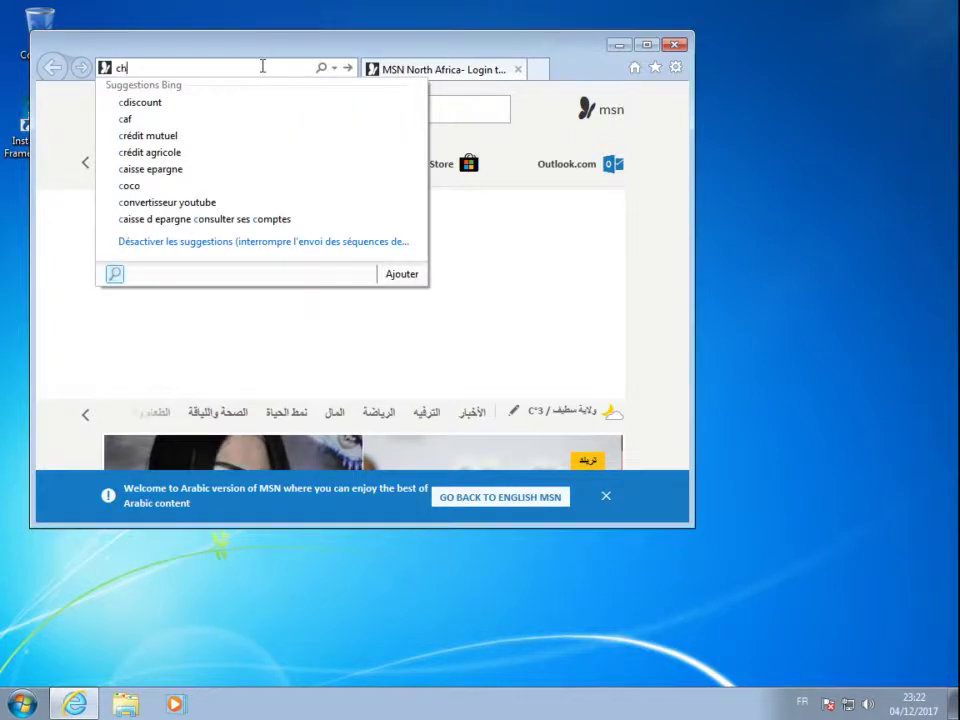
pyautogui.write('rome')
pyautogui.press('Return')
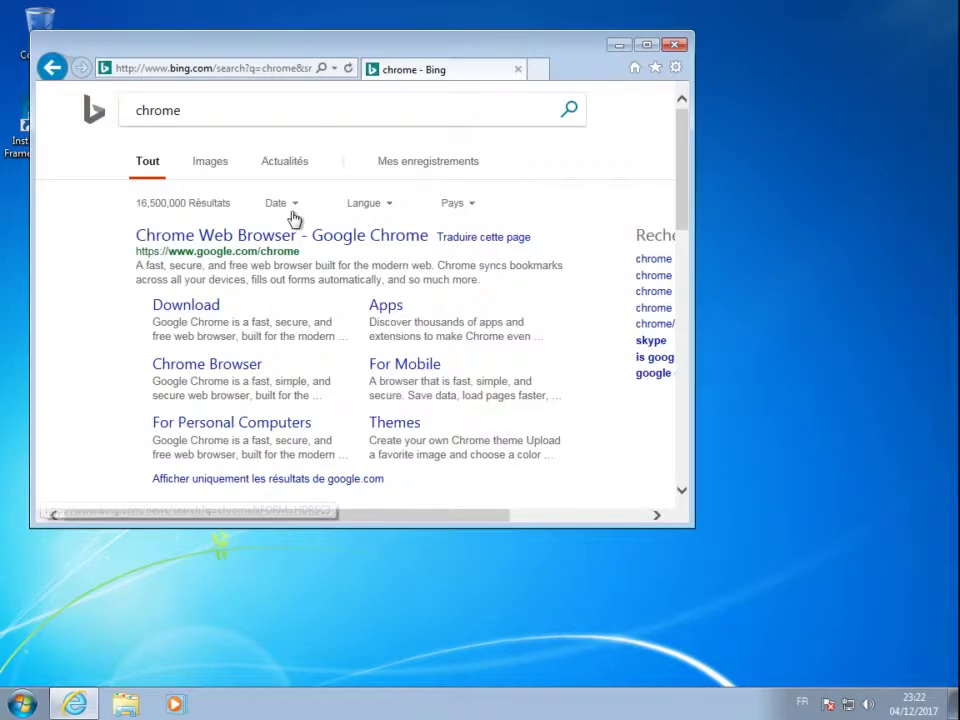
pyautogui.click(203, 305)
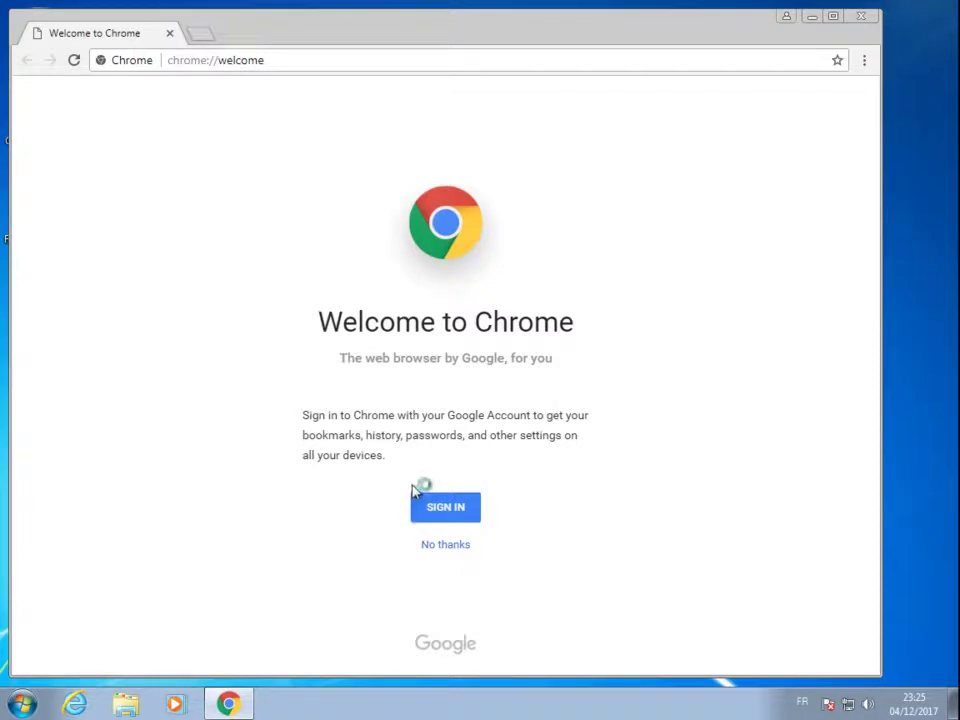
# Step: In Google Chrome, search for avg and start the free AntiVirus download from the AVG site
pyautogui.click(237, 64)
pyautogui.write('avg')
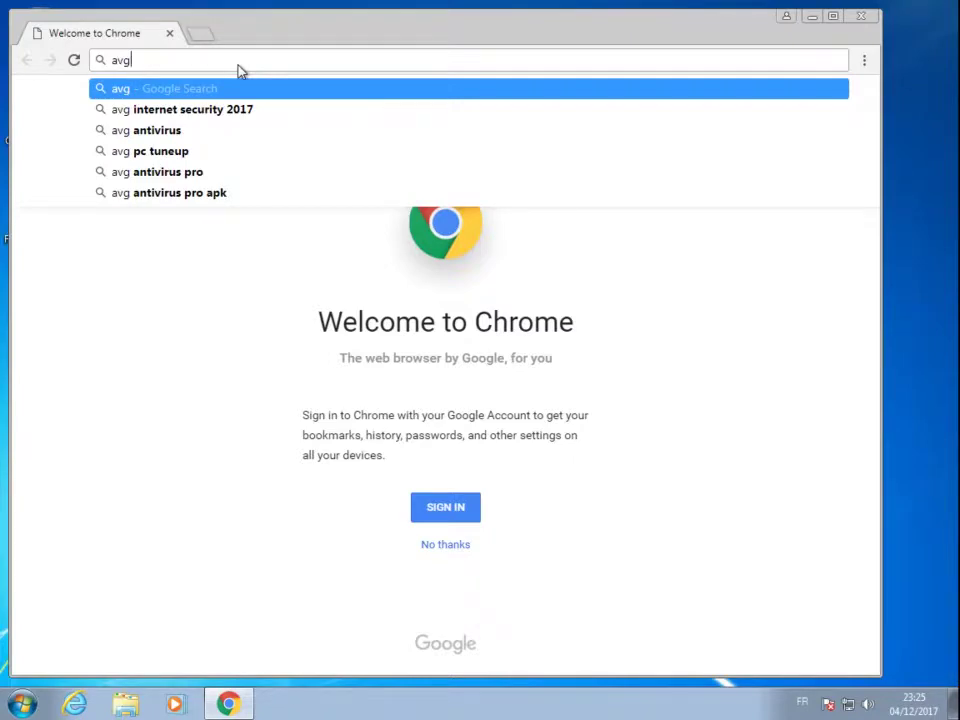
pyautogui.press('Return')
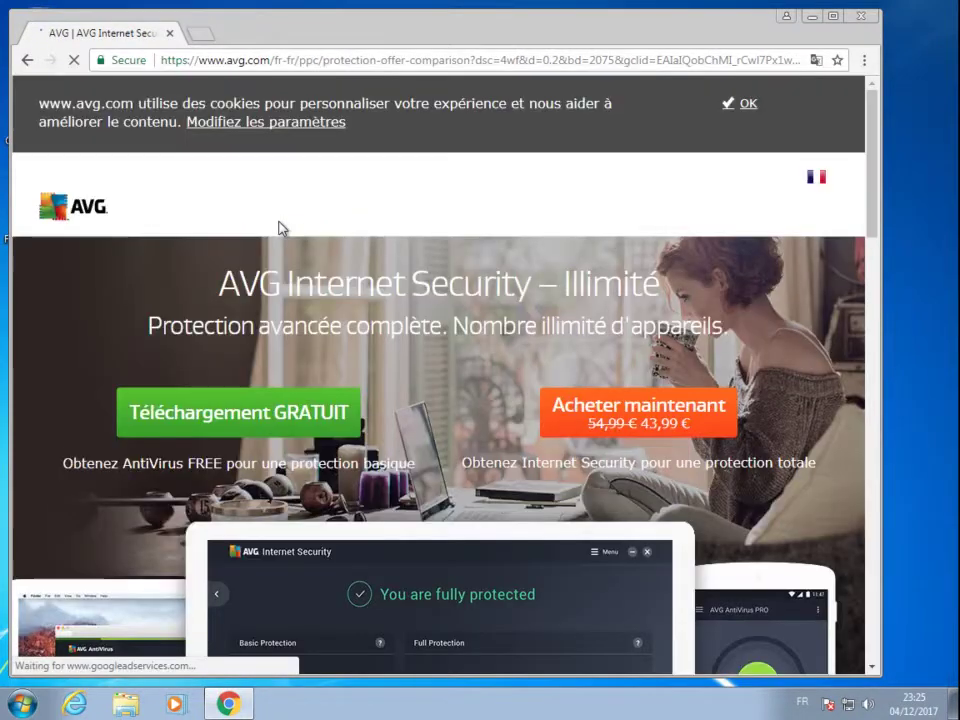
pyautogui.click(265, 440)
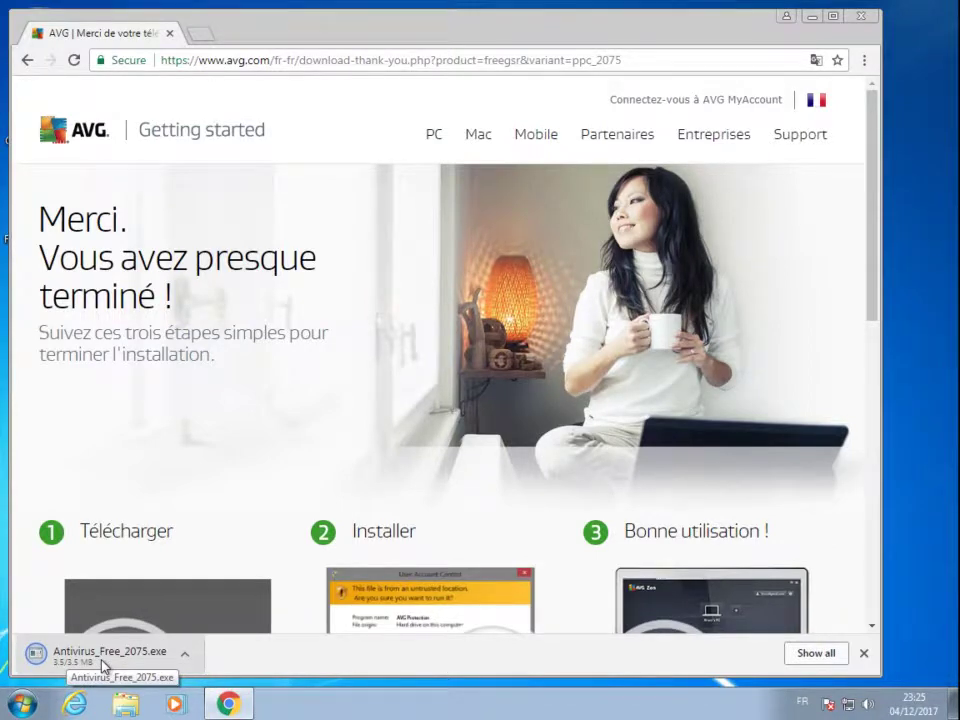
# Step: Run Antivirus_Free_2075.exe, close the browser and install the basic version of AVG AntiVirus Free
pyautogui.click(103, 660)
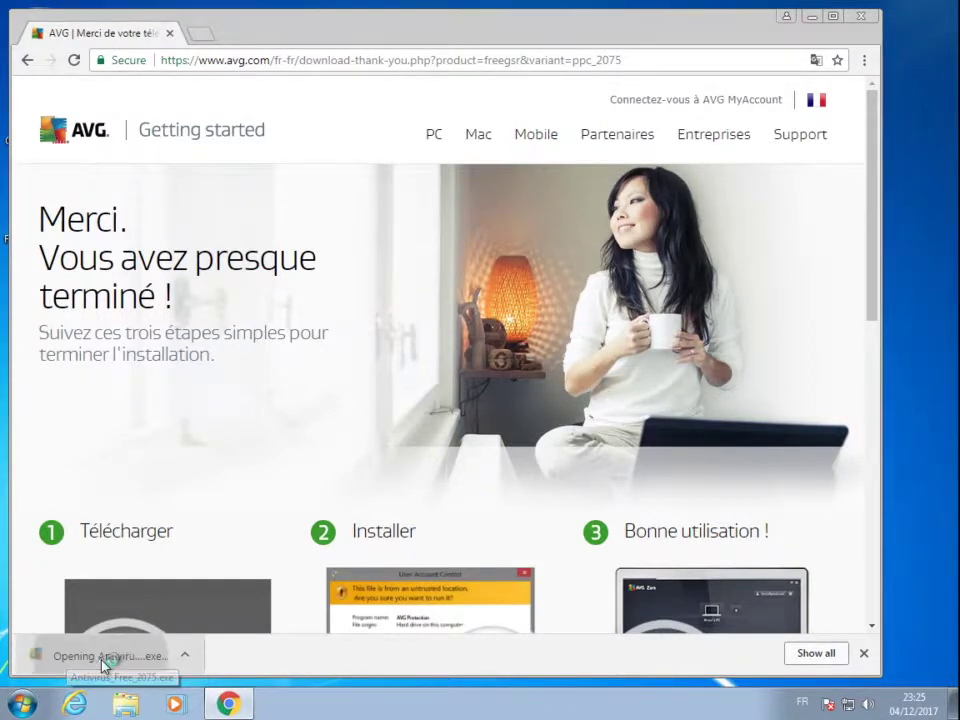
pyautogui.click(563, 380)
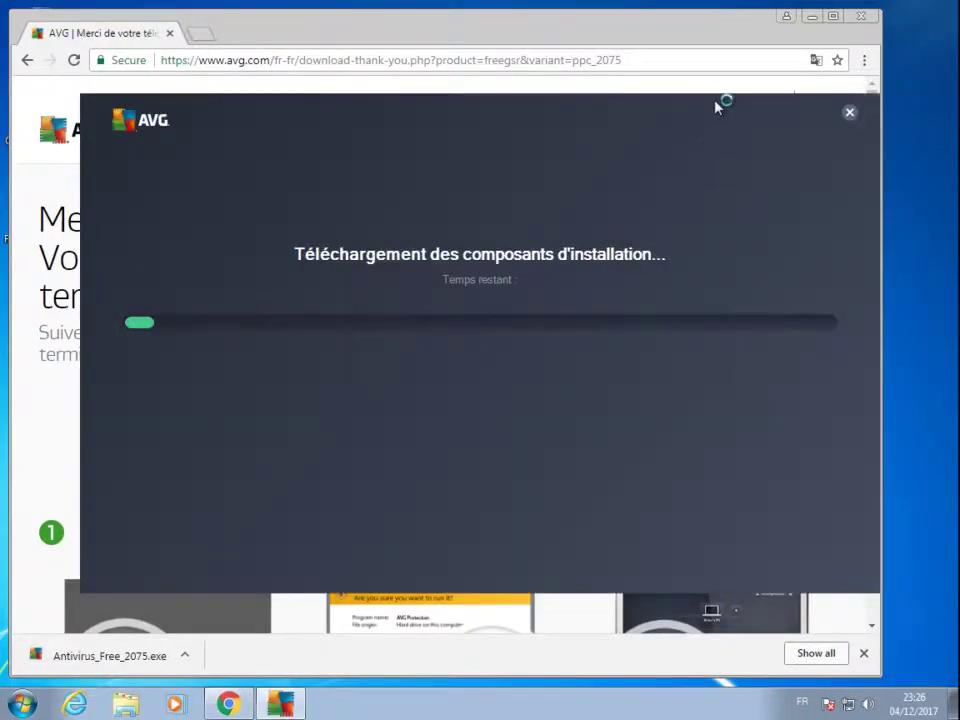
pyautogui.click(860, 16)
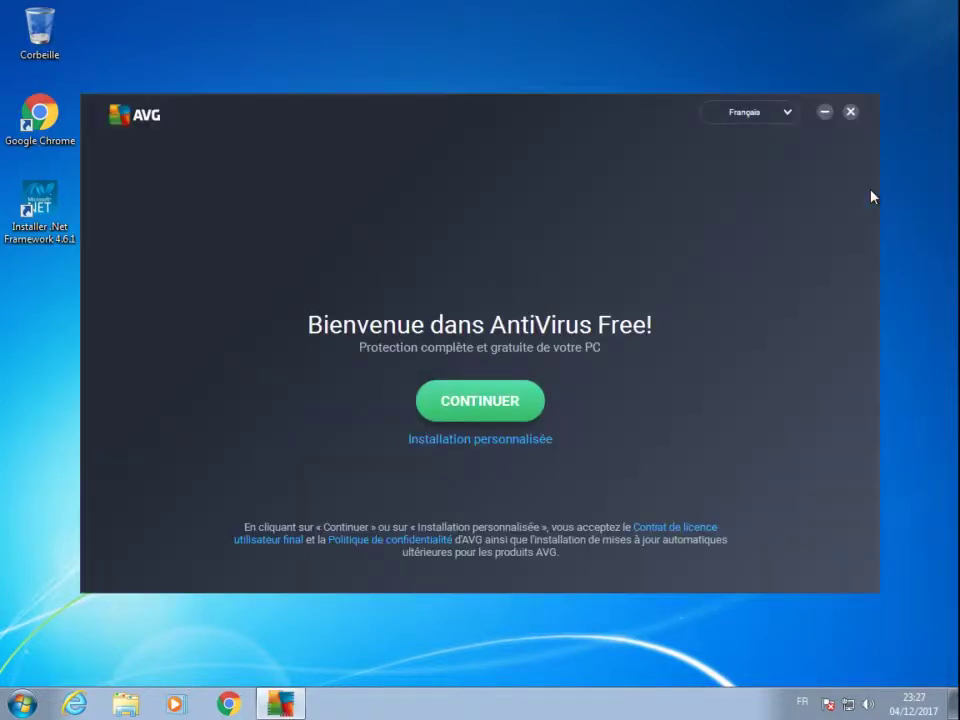
pyautogui.click(474, 420)
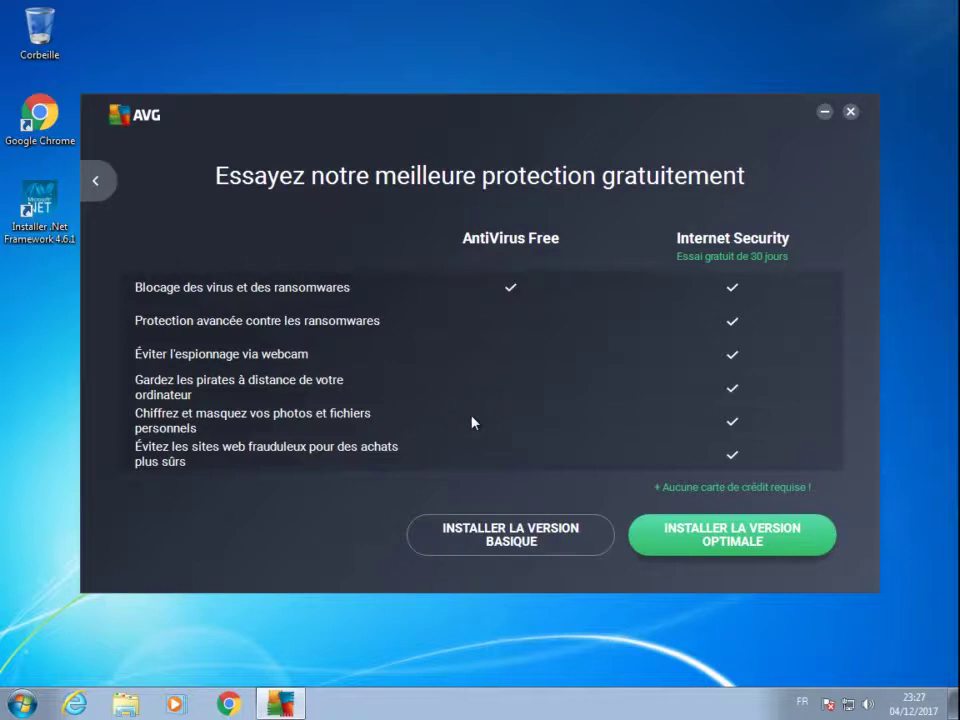
pyautogui.click(516, 549)
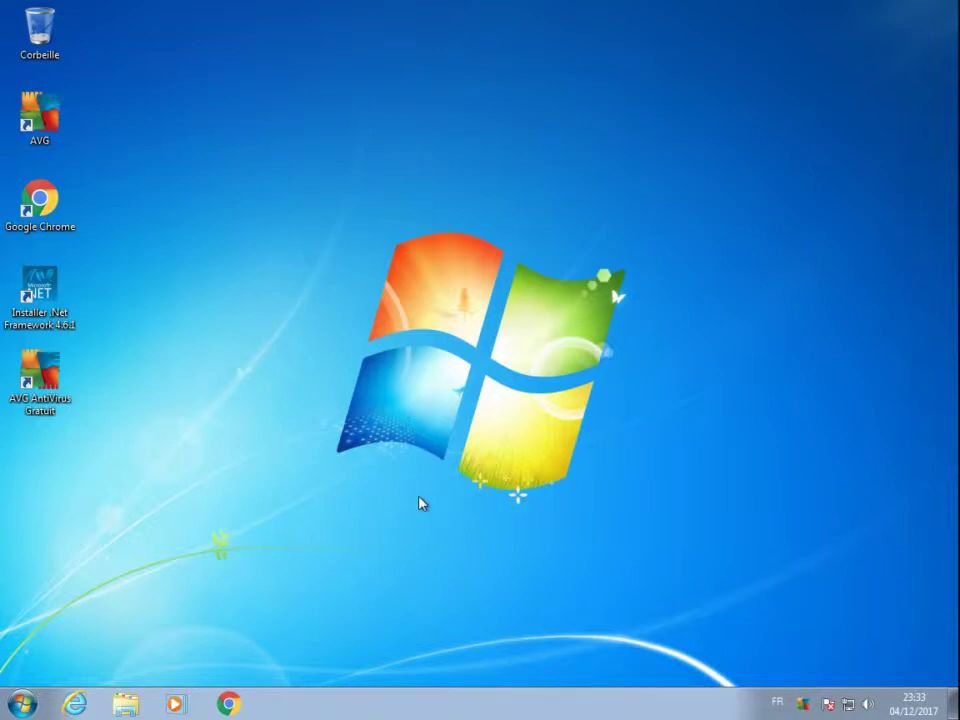
pyautogui.click(243, 703)
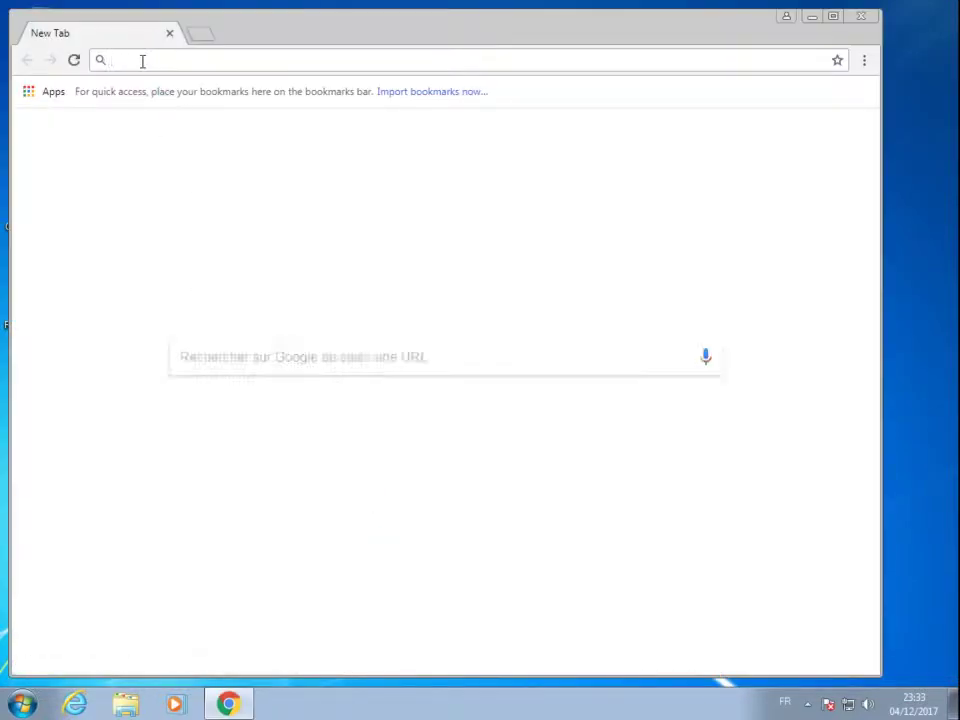
pyautogui.write('easyhp')
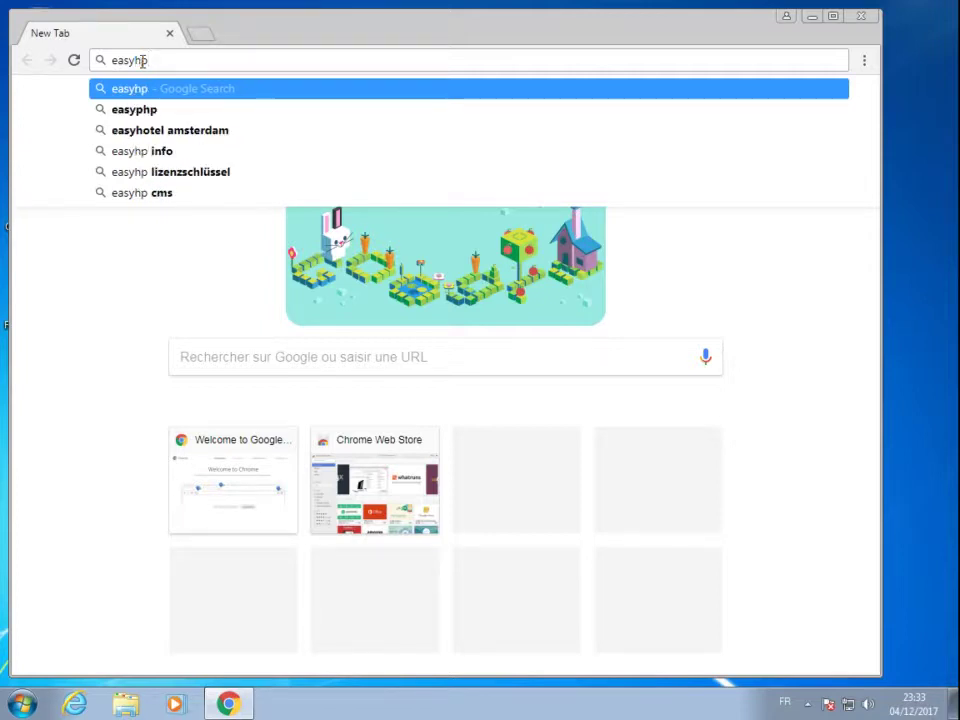
pyautogui.press('BackSpace')
pyautogui.press('BackSpace')
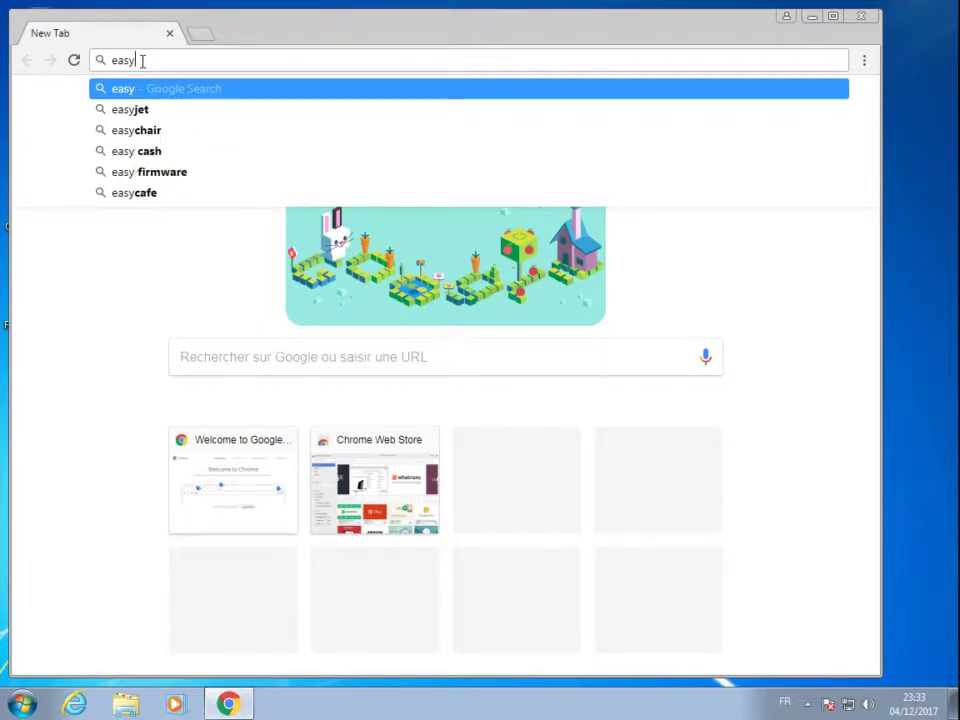
pyautogui.write('php')
pyautogui.press('Return')
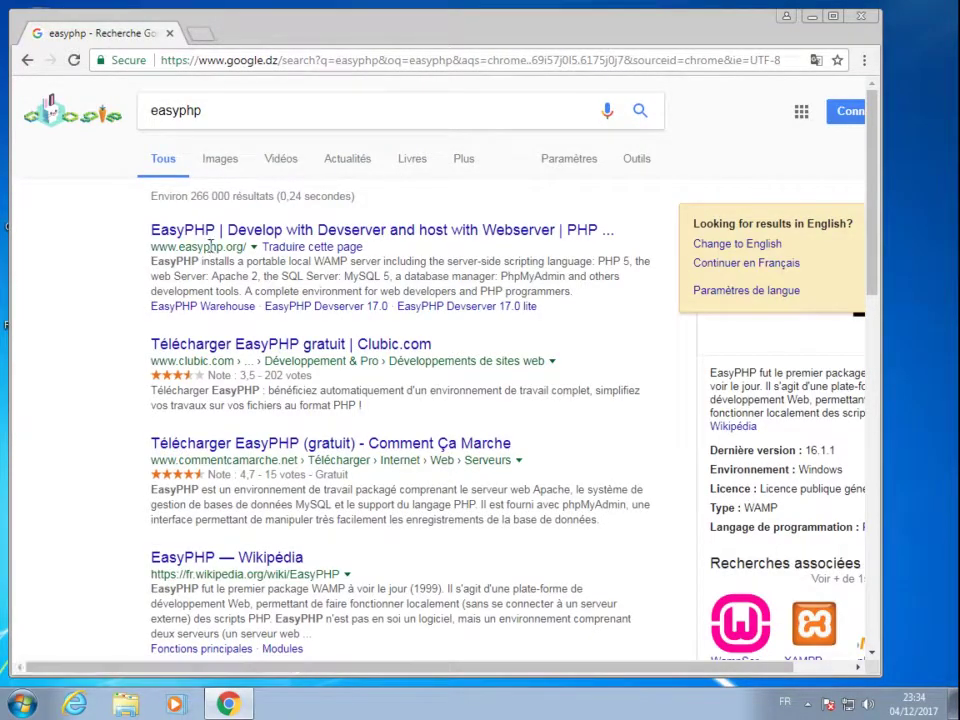
pyautogui.click(308, 229)
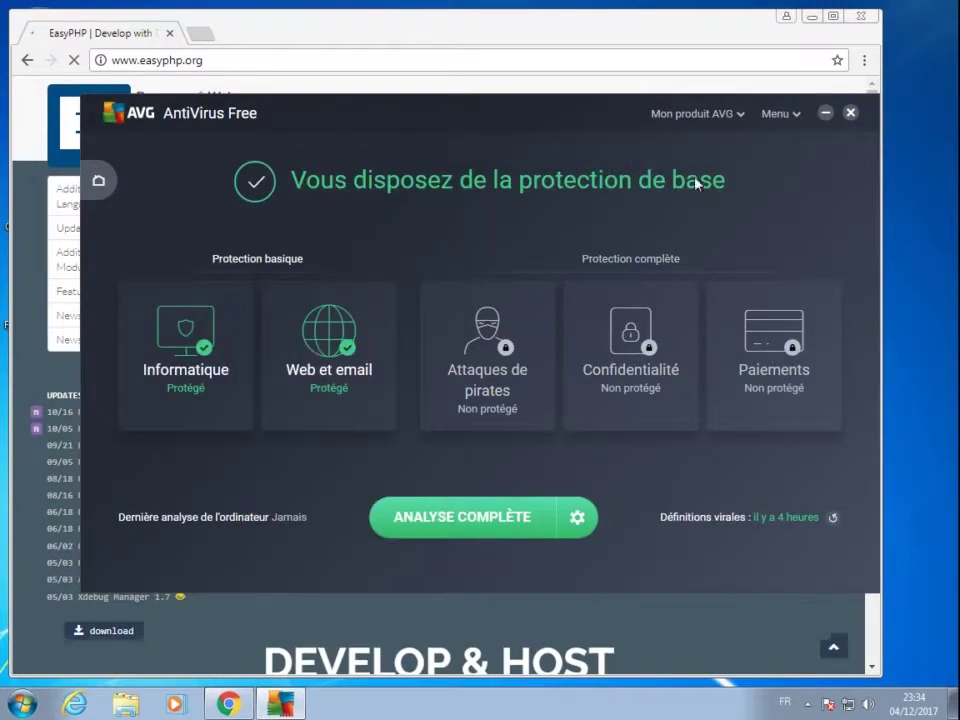
# Step: Close the AVG AntiVirus window and move its hidden tray icon into the visible notification area
pyautogui.click(850, 114)
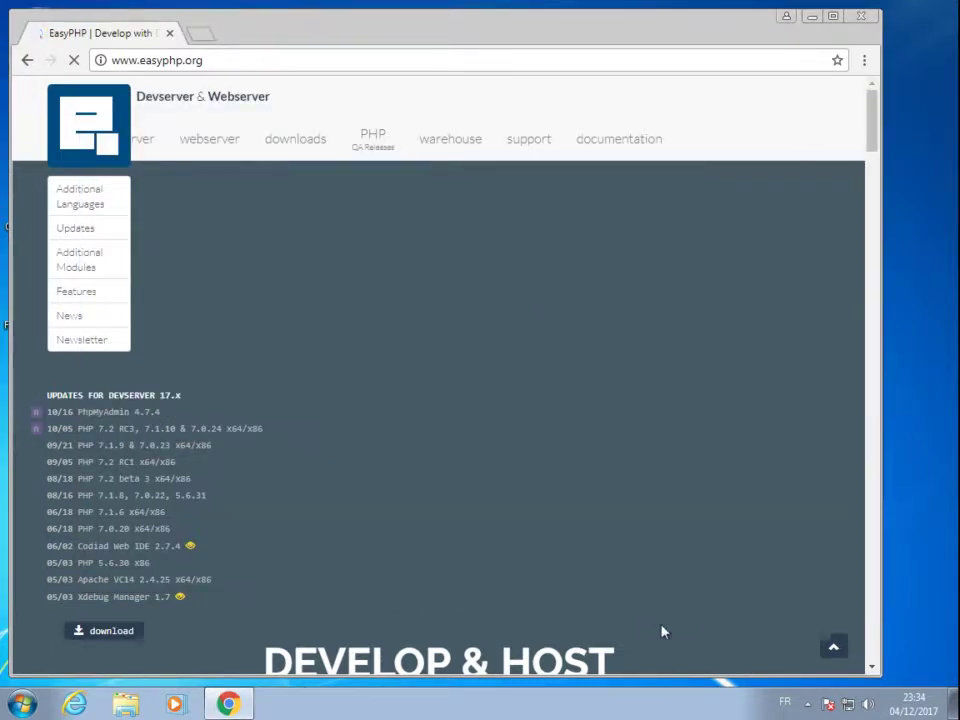
pyautogui.click(807, 703)
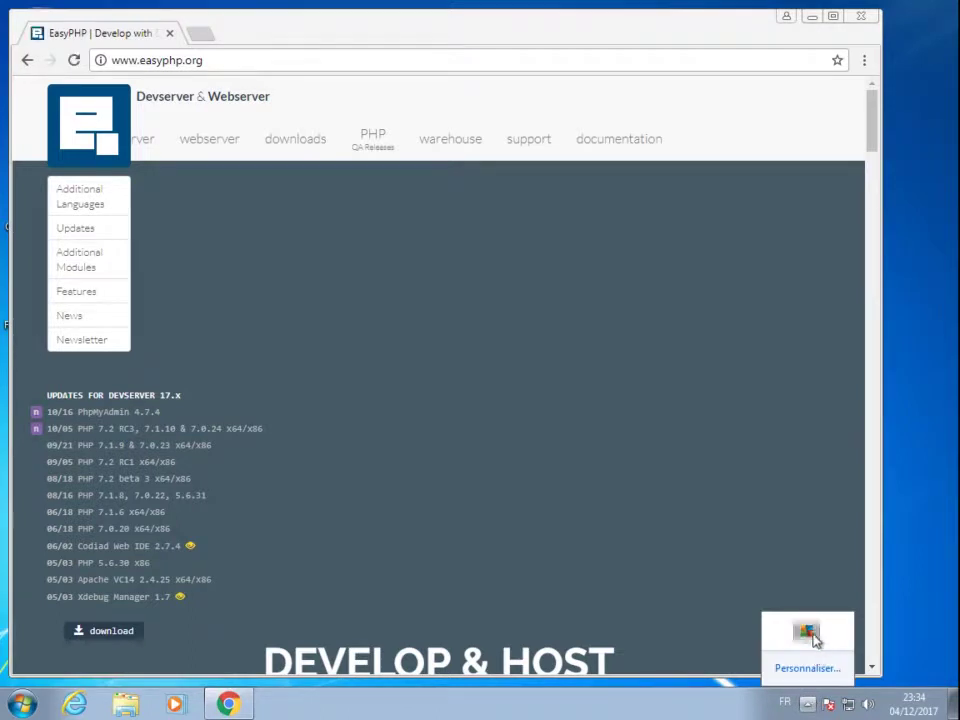
pyautogui.moveTo(813, 636); pyautogui.dragTo(812, 705)
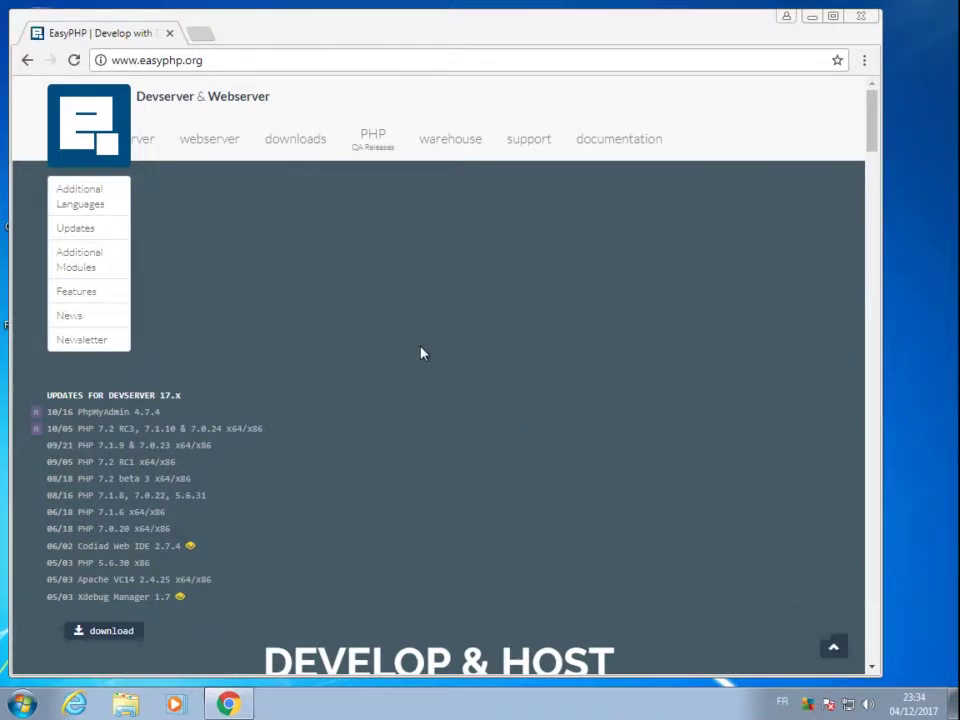
# Step: Go to the EasyPHP downloads page and open the Webserver page from its server list
pyautogui.scroll(-3, 150, 320)
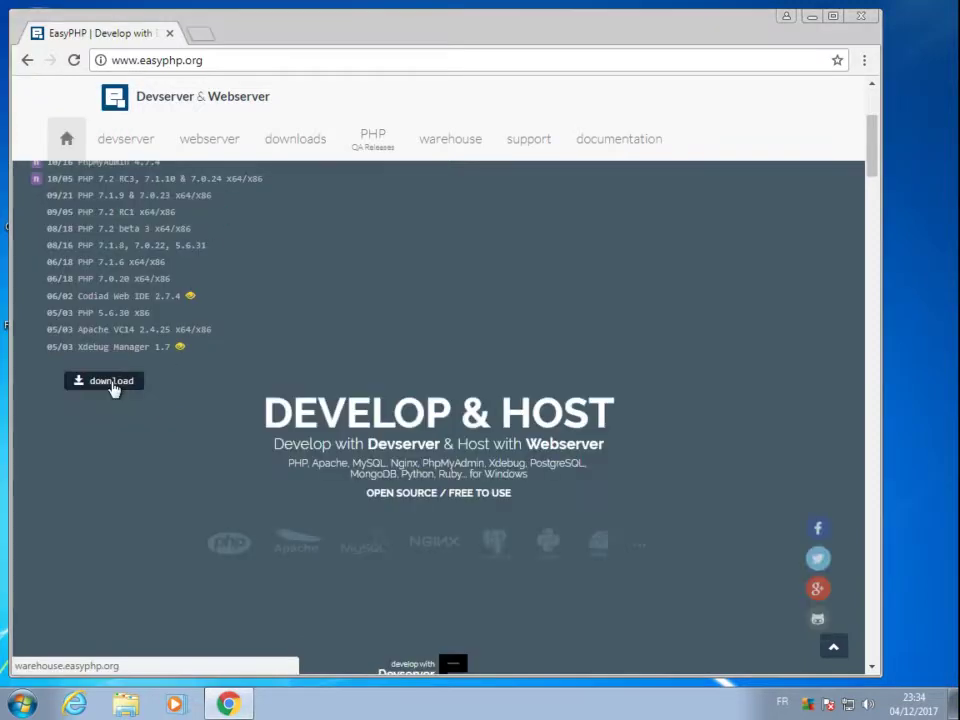
pyautogui.click(296, 139)
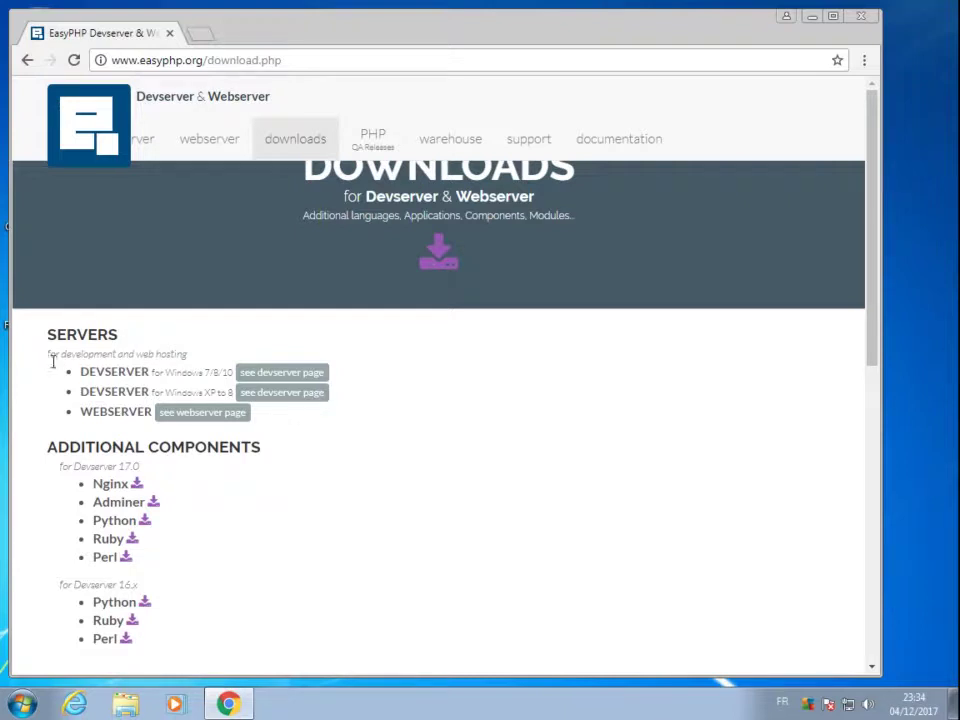
pyautogui.click(182, 416)
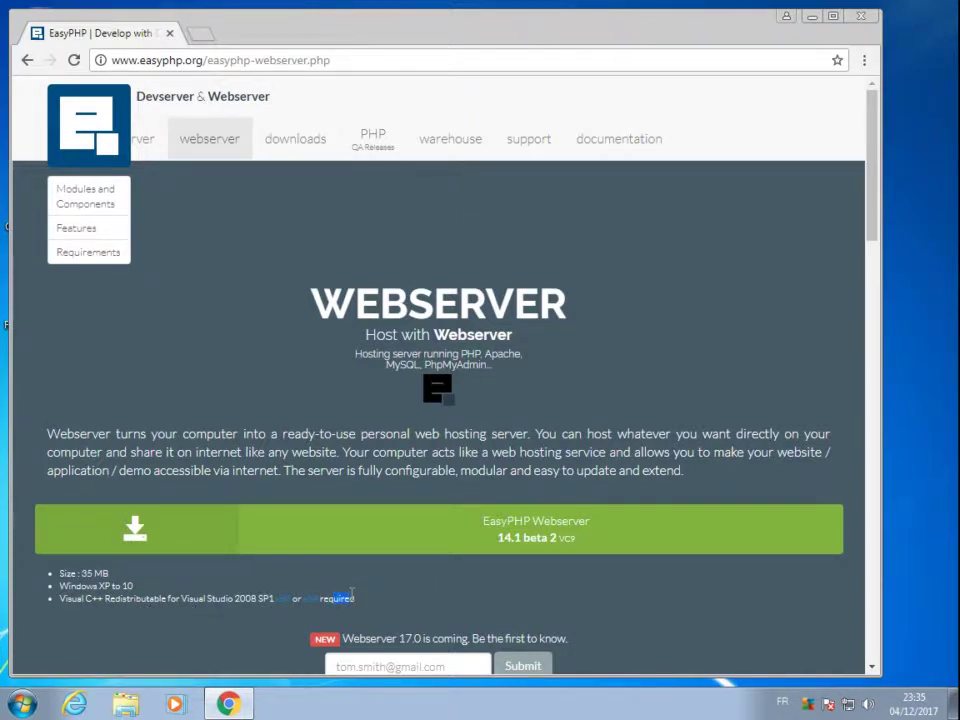
# Step: Maximize the browser, start downloading EasyPHP Webserver 14.1 beta 2, and return to the Webserver page
pyautogui.press('super+Up')
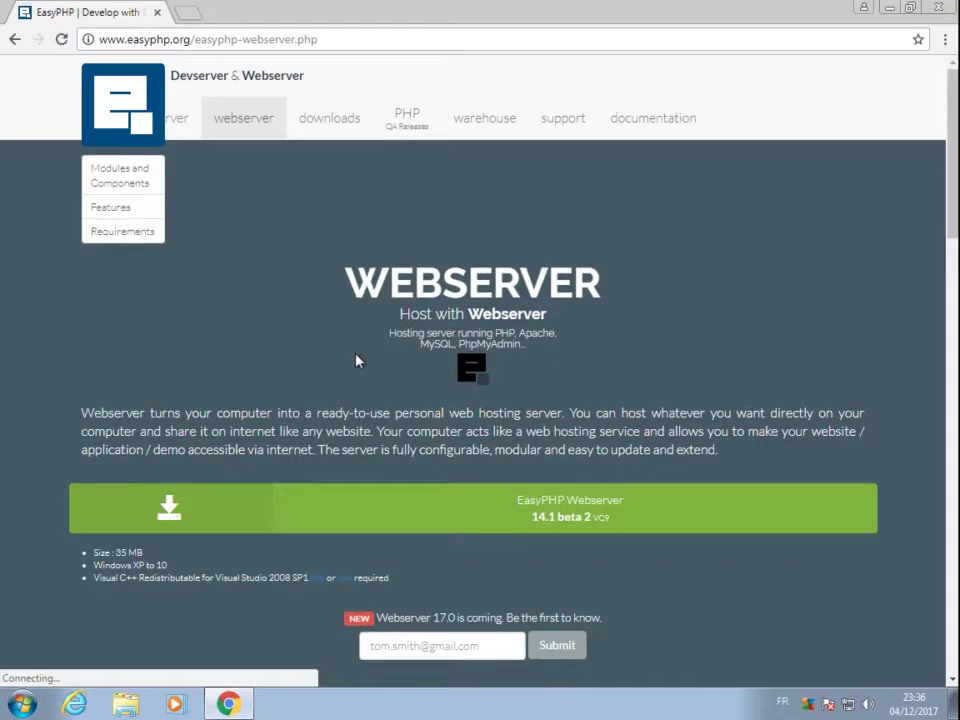
pyautogui.click(491, 511)
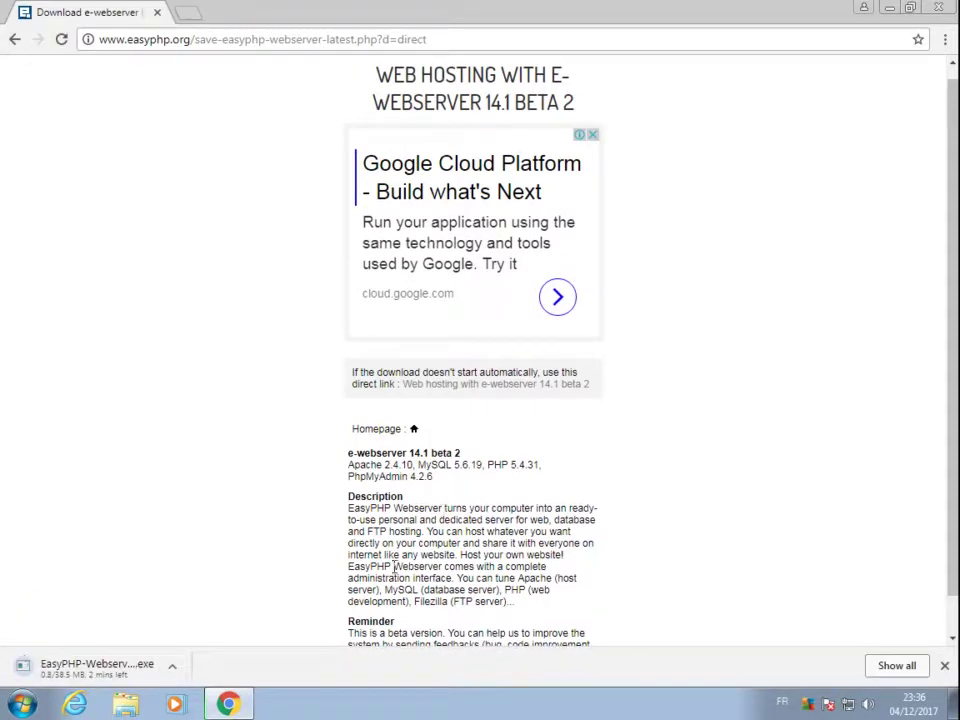
pyautogui.click(15, 40)
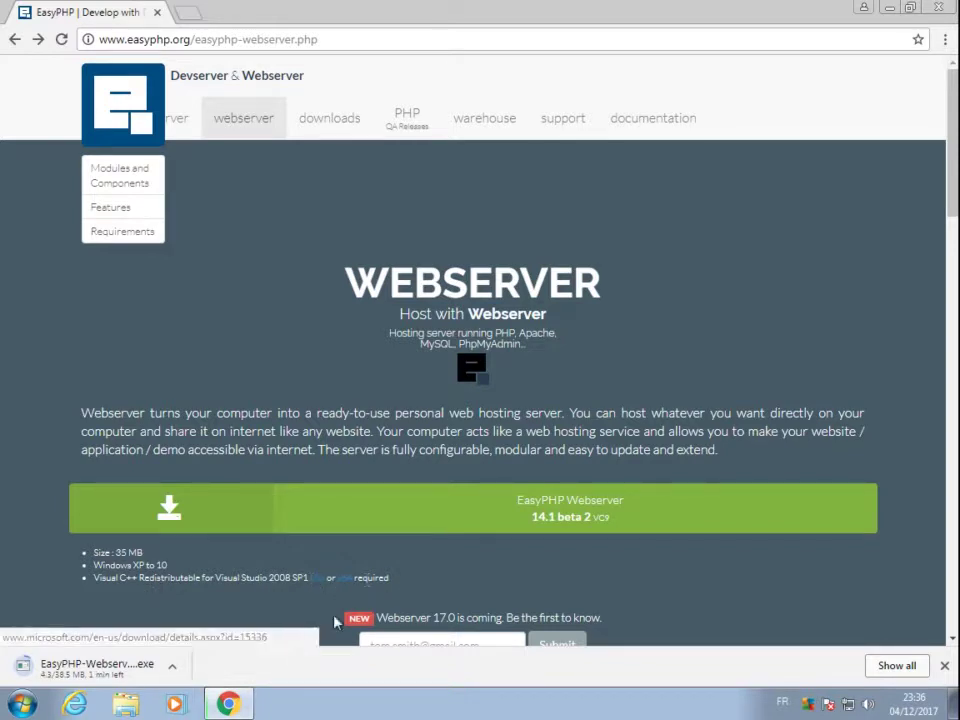
# Step: Minimize the browser and add the Ordinateur icon to the desktop through the personalization settings, then close them
pyautogui.click(244, 697)
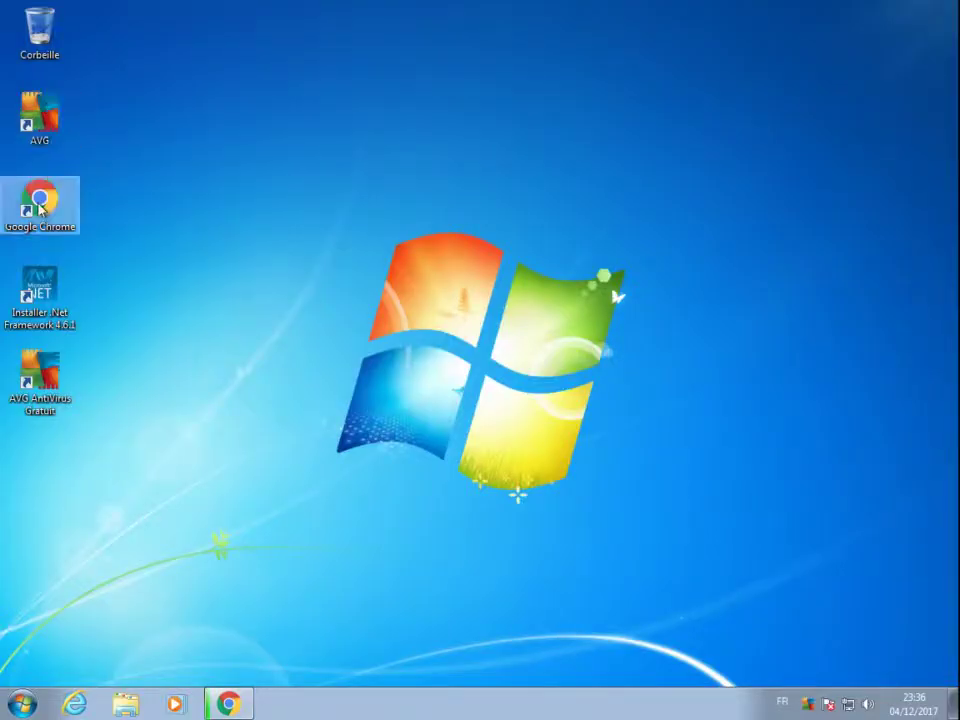
pyautogui.rightClick(208, 255)
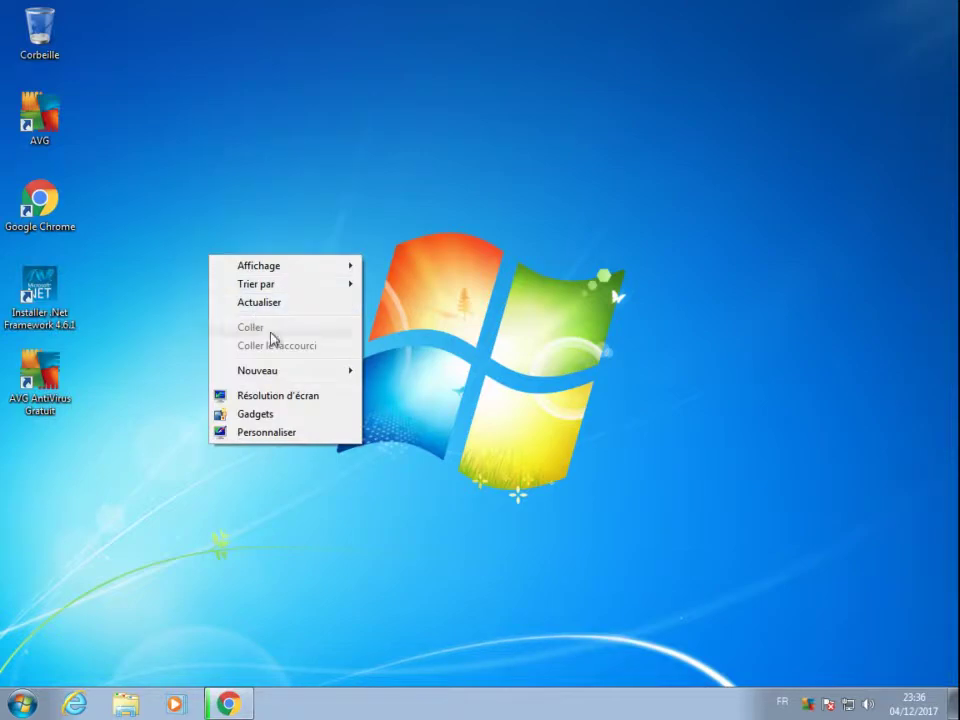
pyautogui.click(285, 433)
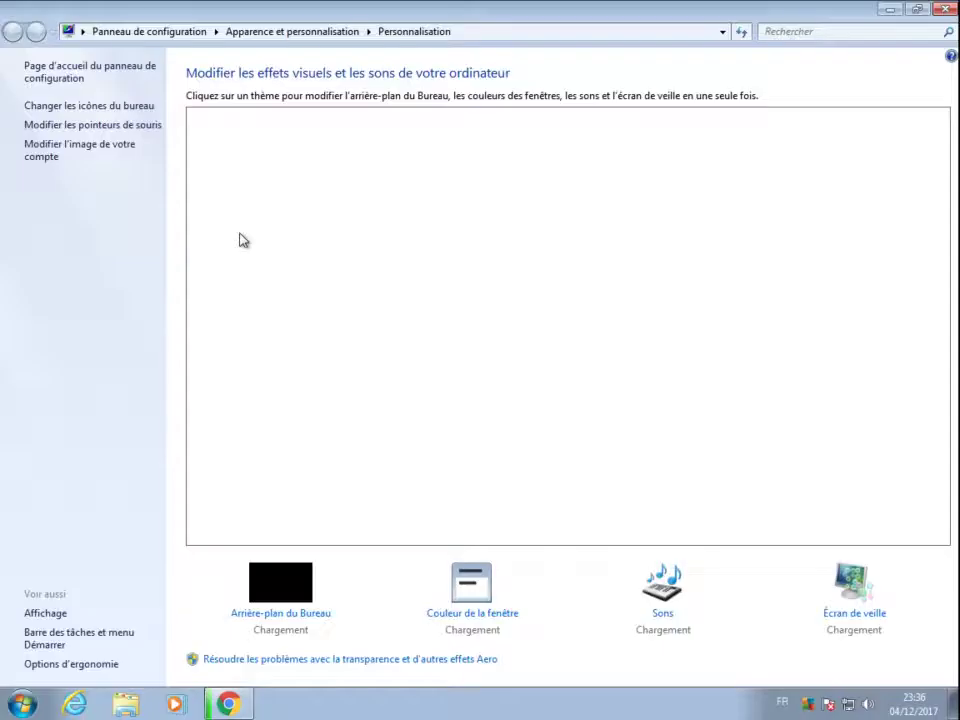
pyautogui.click(112, 108)
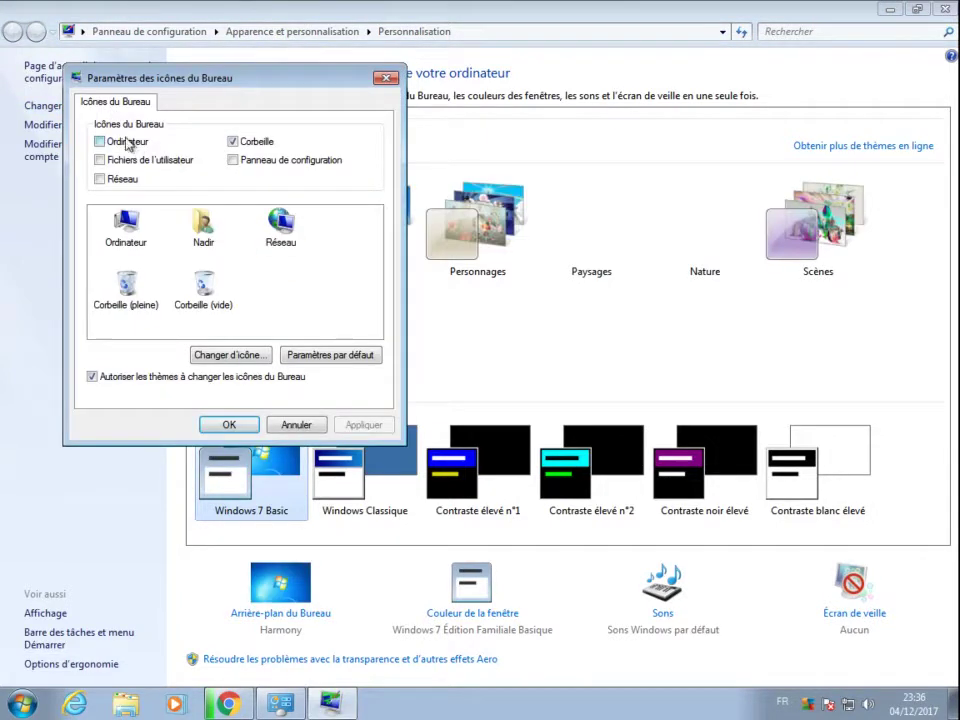
pyautogui.click(127, 142)
pyautogui.click(229, 424)
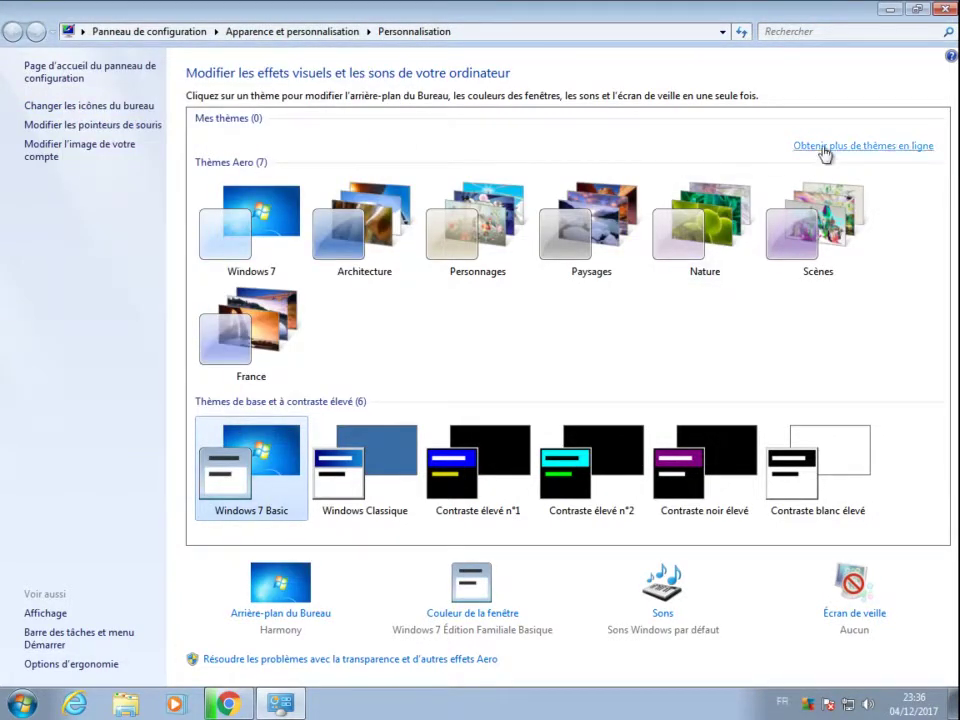
pyautogui.click(942, 10)
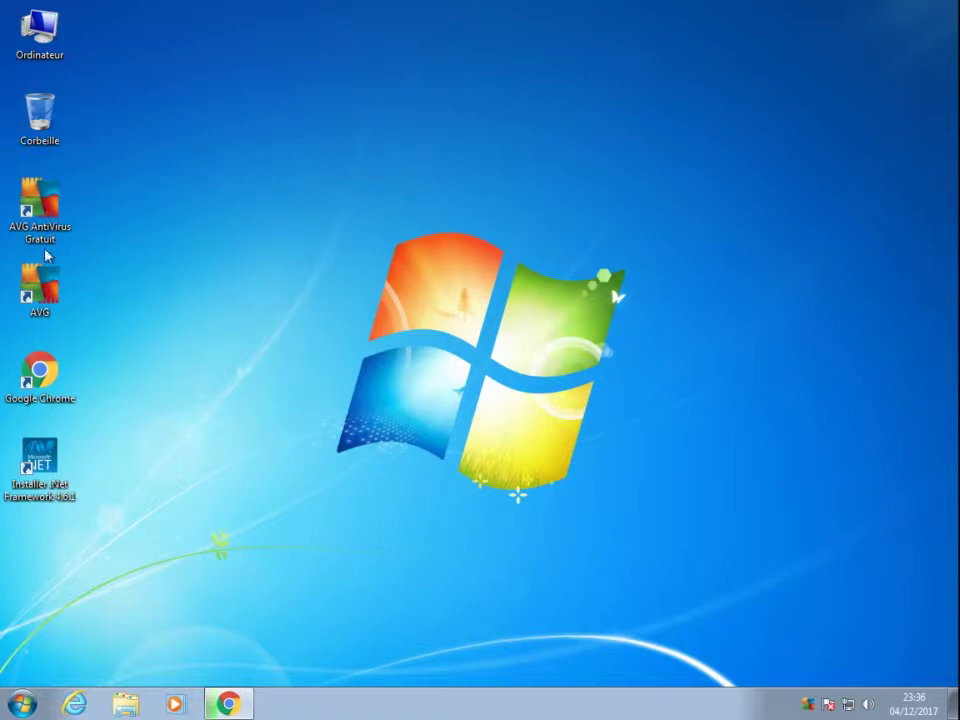
# Step: Check the computer's system type in its system properties and close the window
pyautogui.rightClick(33, 28)
pyautogui.click(170, 195)
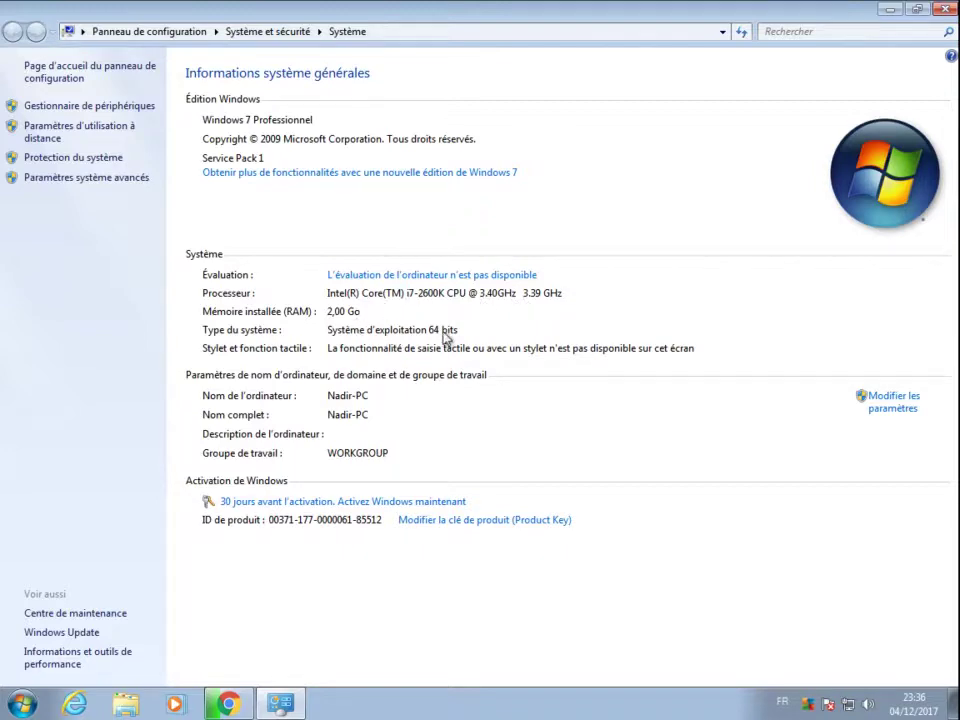
pyautogui.click(944, 9)
# Step: Return to Chrome and download the French x64 version of the Microsoft Visual C++ 2008 Redistributable Package linked in the Webserver requirements
pyautogui.click(237, 698)
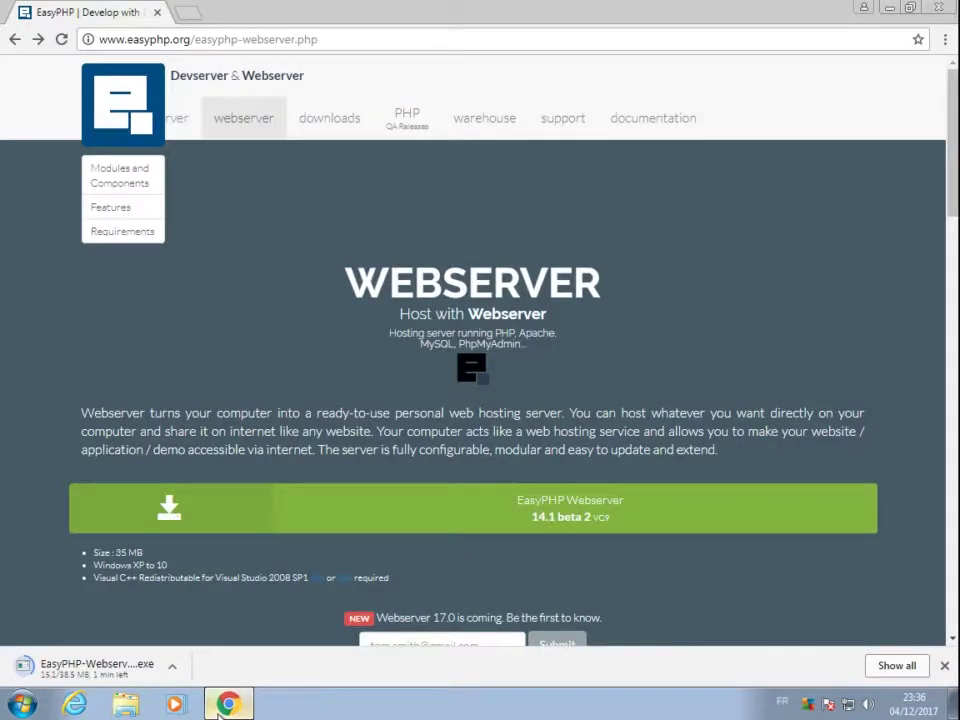
pyautogui.click(350, 585)
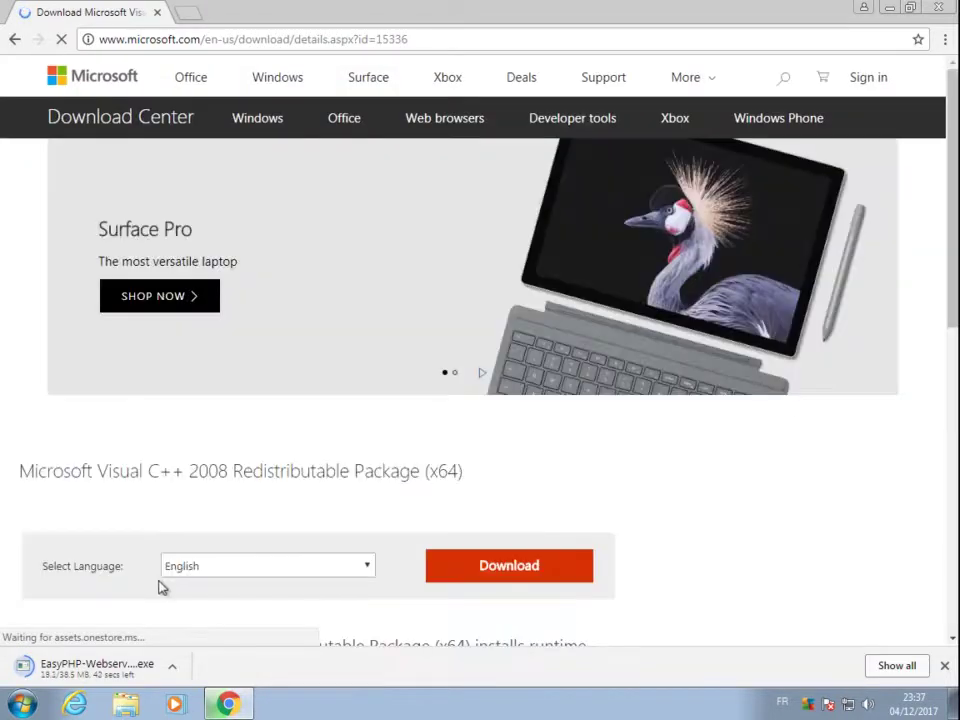
pyautogui.click(341, 568)
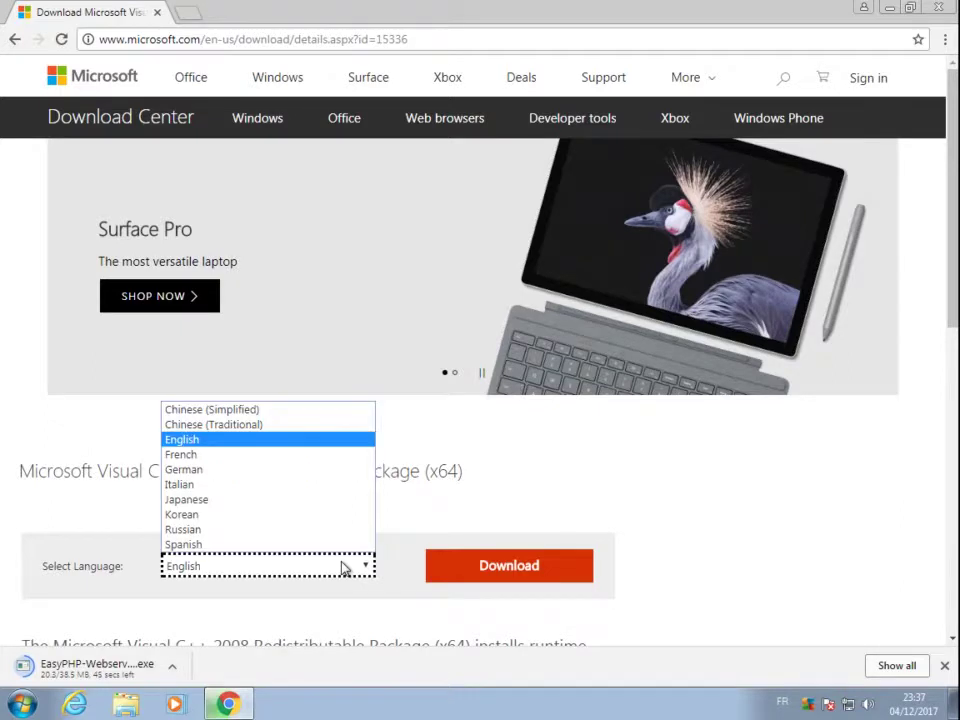
pyautogui.click(294, 454)
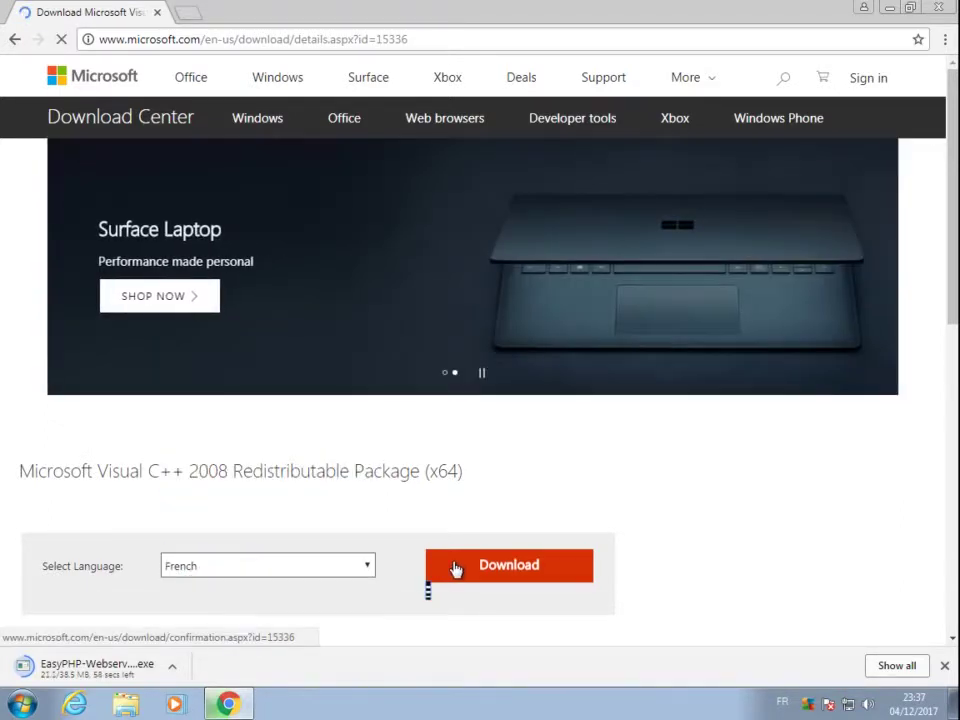
pyautogui.click(453, 569)
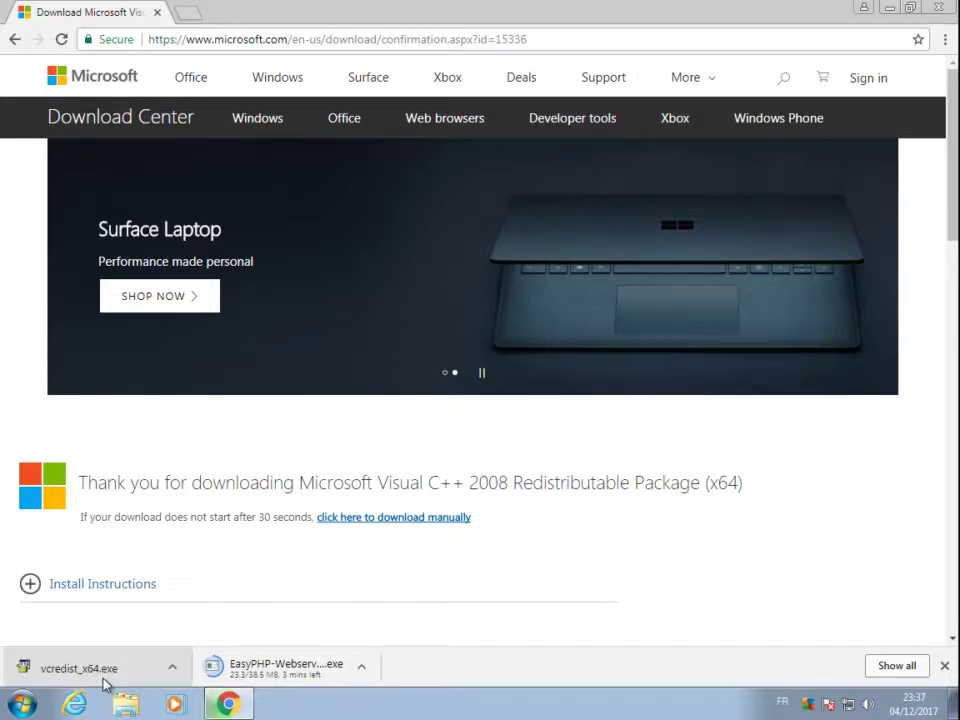
# Step: Run vcredist_x64.exe with administrator approval, accept the license terms and complete the Visual C++ 2008 Redistributable installation
pyautogui.click(102, 670)
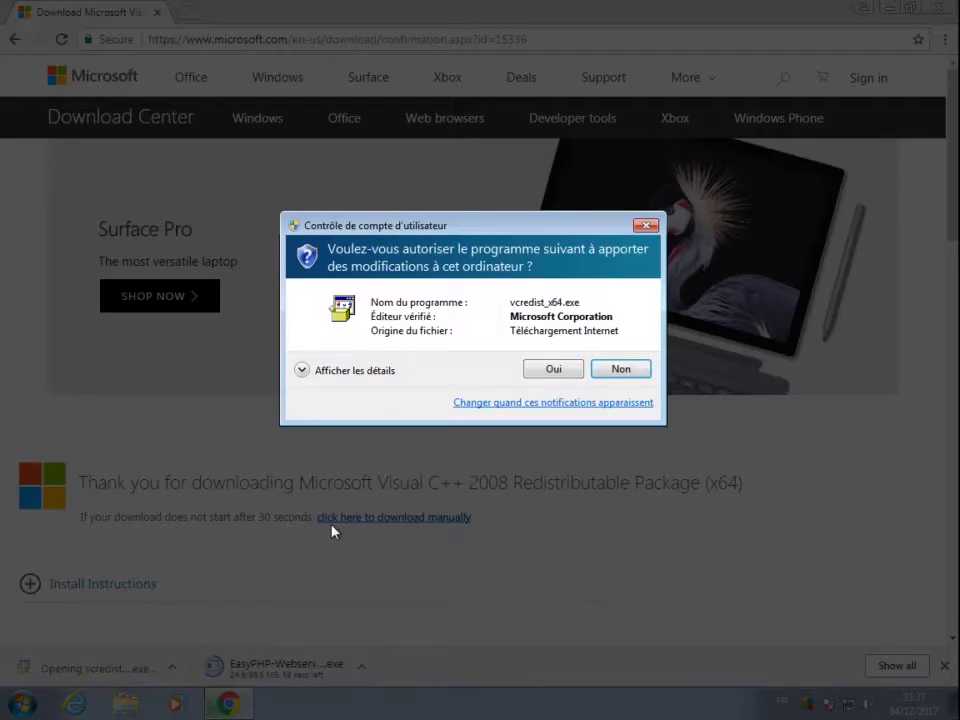
pyautogui.click(552, 376)
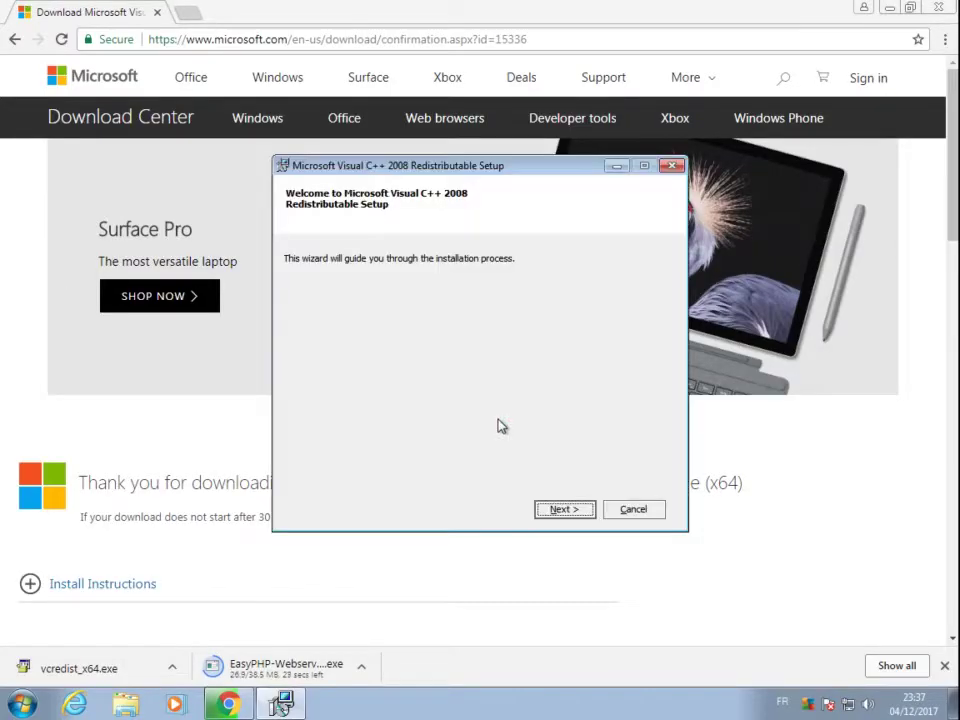
pyautogui.click(556, 510)
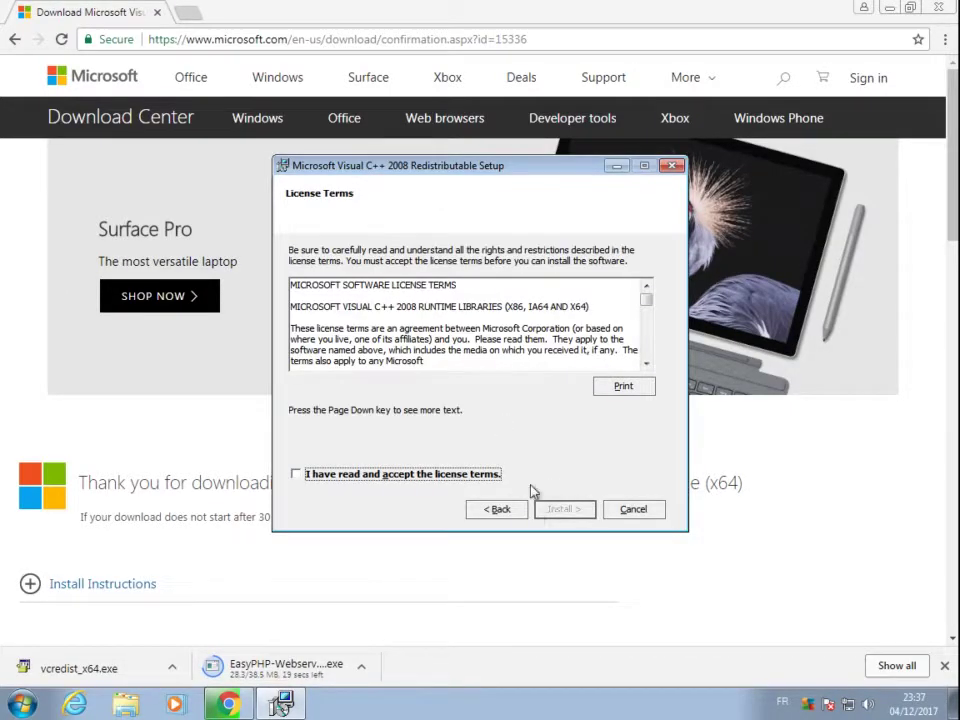
pyautogui.click(493, 476)
pyautogui.click(560, 510)
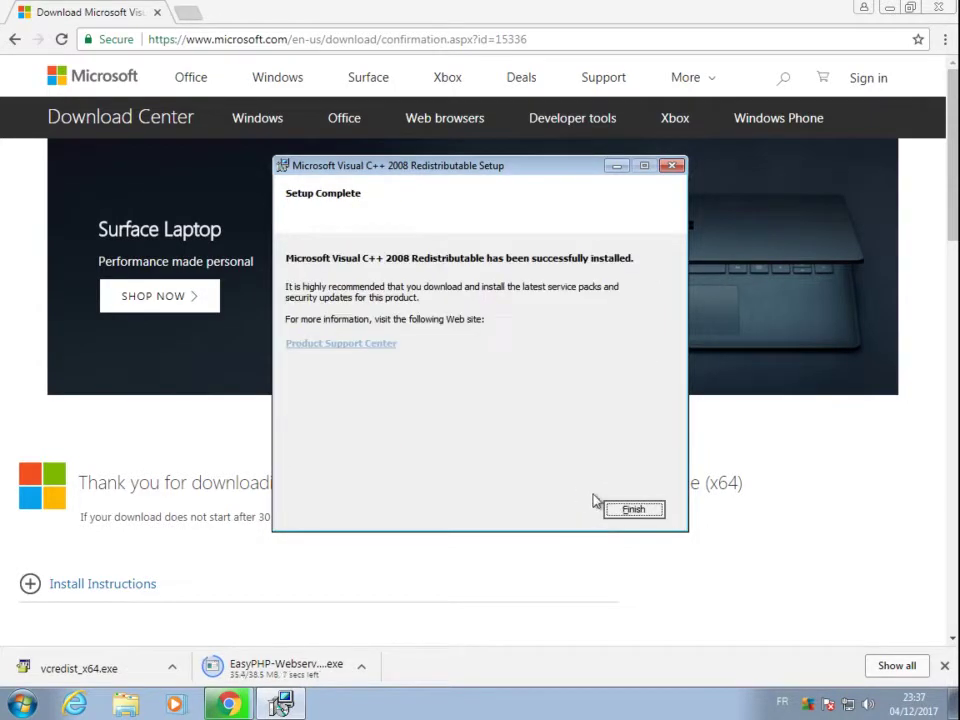
pyautogui.click(633, 511)
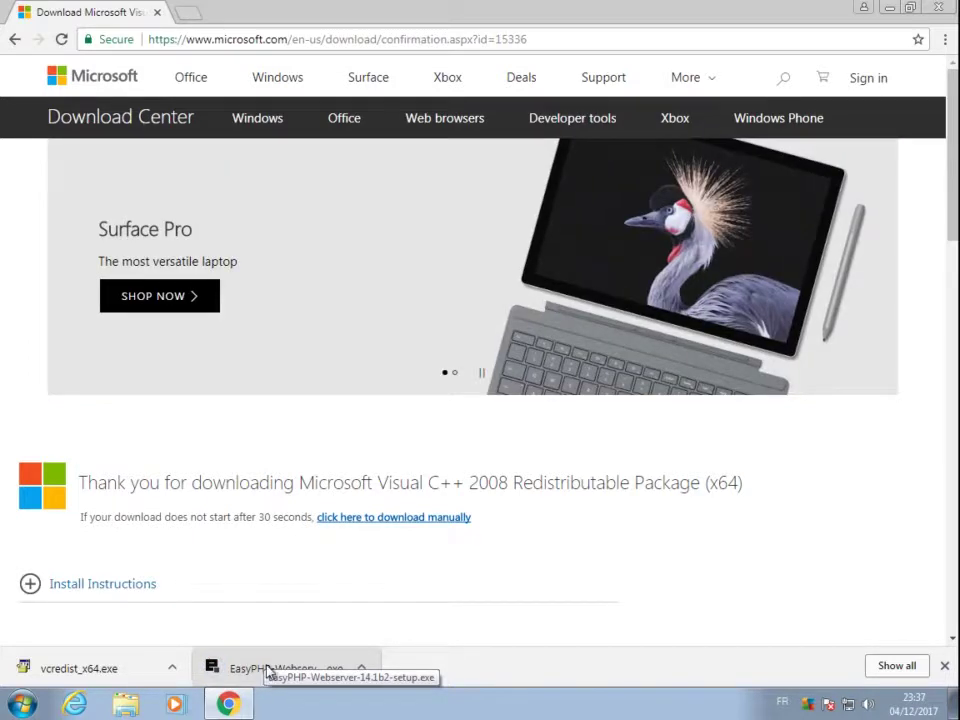
# Step: Launch the downloaded EasyPHP-Webserver-14.1b2 setup, close Chrome, authorize the installer and keep Français as the wizard language
pyautogui.click(268, 672)
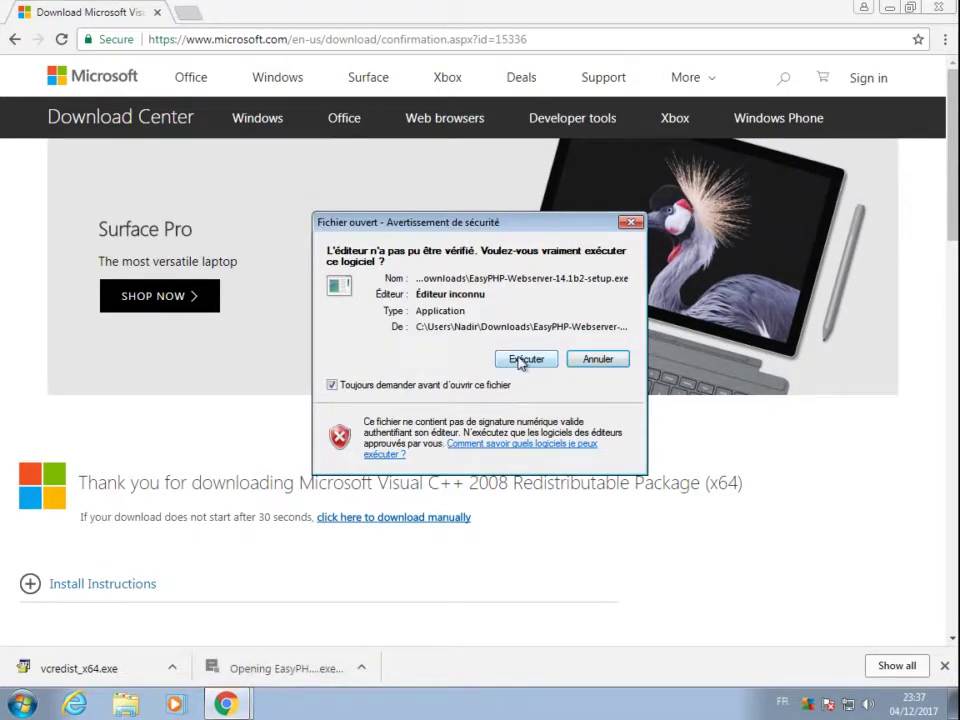
pyautogui.click(524, 359)
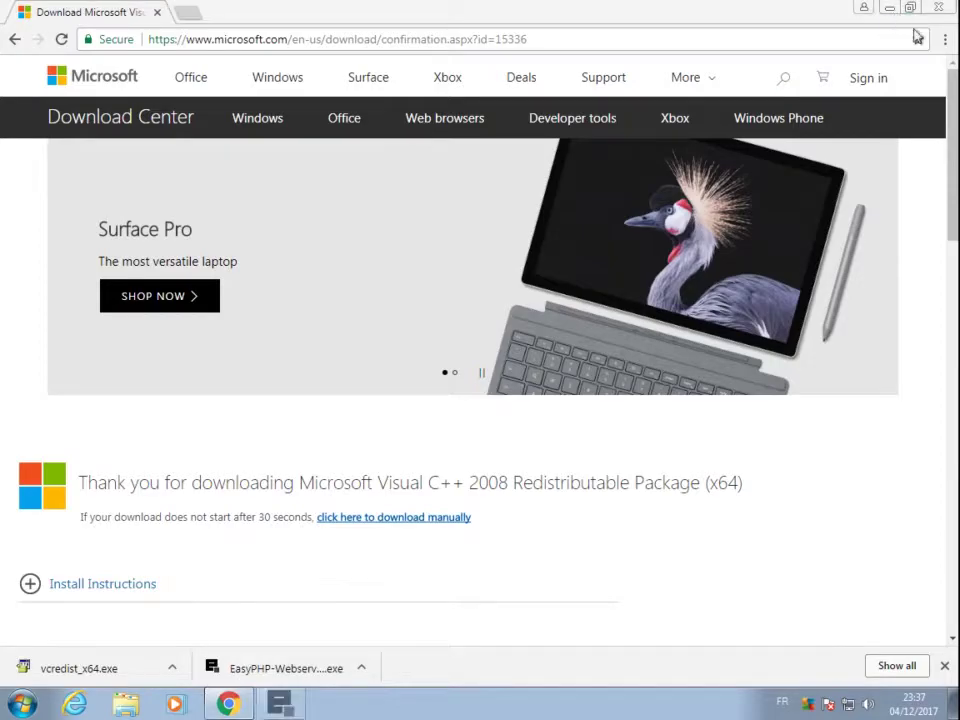
pyautogui.click(946, 9)
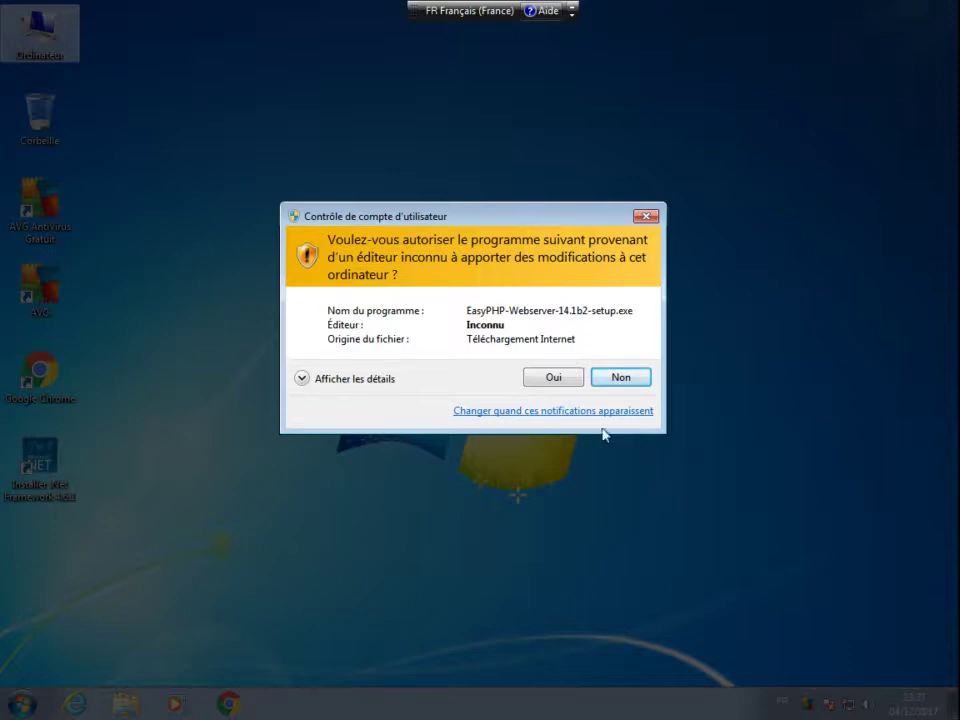
pyautogui.click(551, 377)
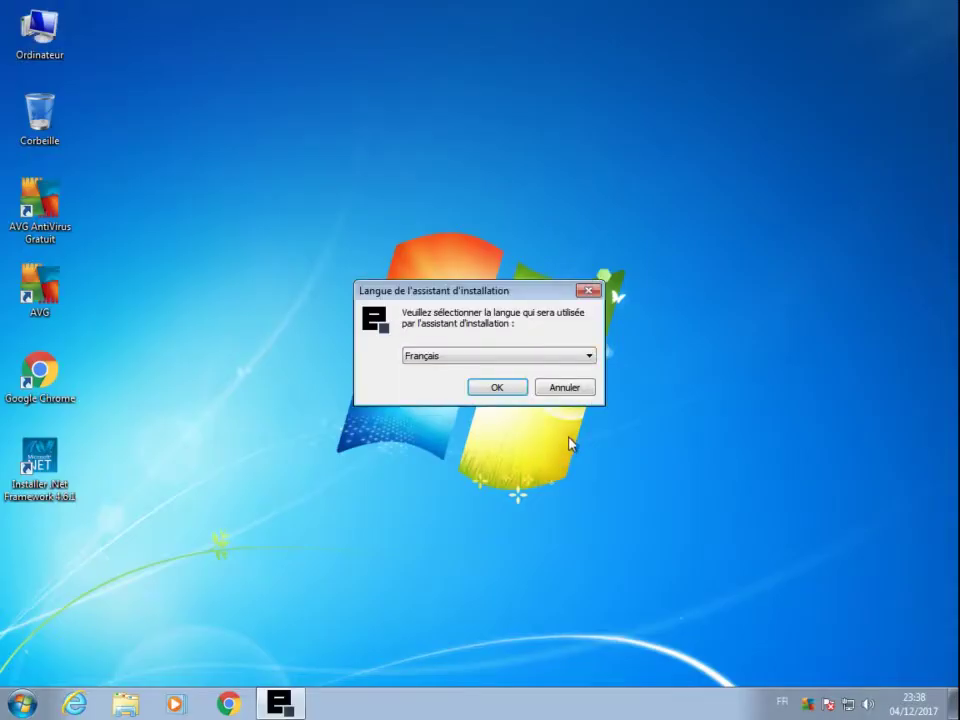
pyautogui.click(510, 388)
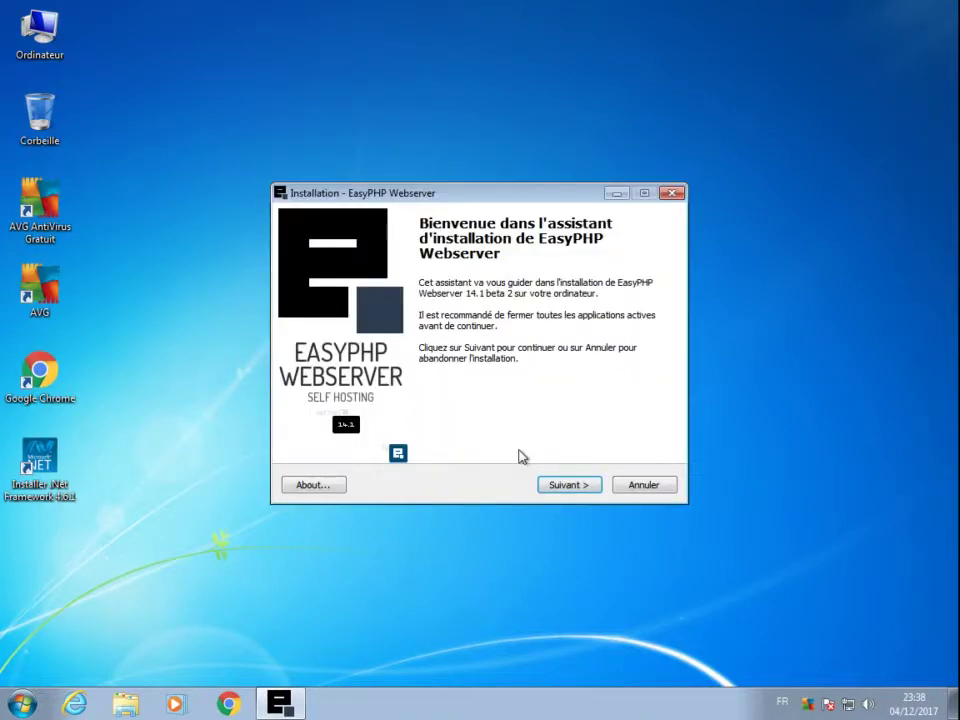
# Step: Proceed past the EasyPHP Webserver welcome page and accept the license agreement
pyautogui.click(568, 486)
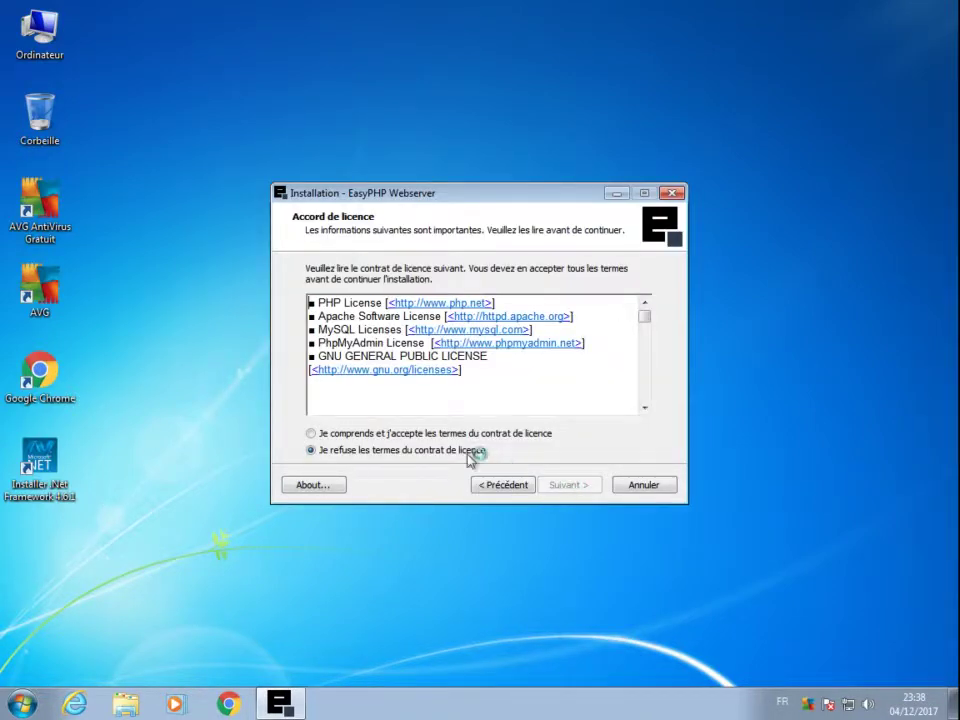
pyautogui.click(430, 435)
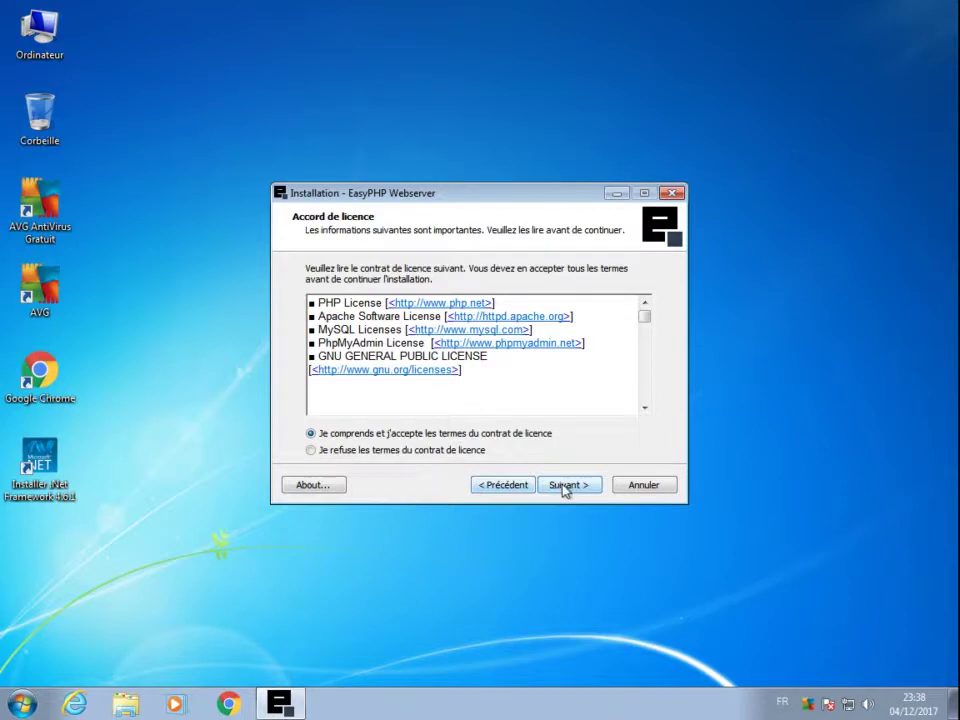
pyautogui.click(565, 488)
# Step: Set the installation destination to an EasyPHP-Webserver-14.1b2 folder inside the user's Mes documents folder
pyautogui.click(383, 343)
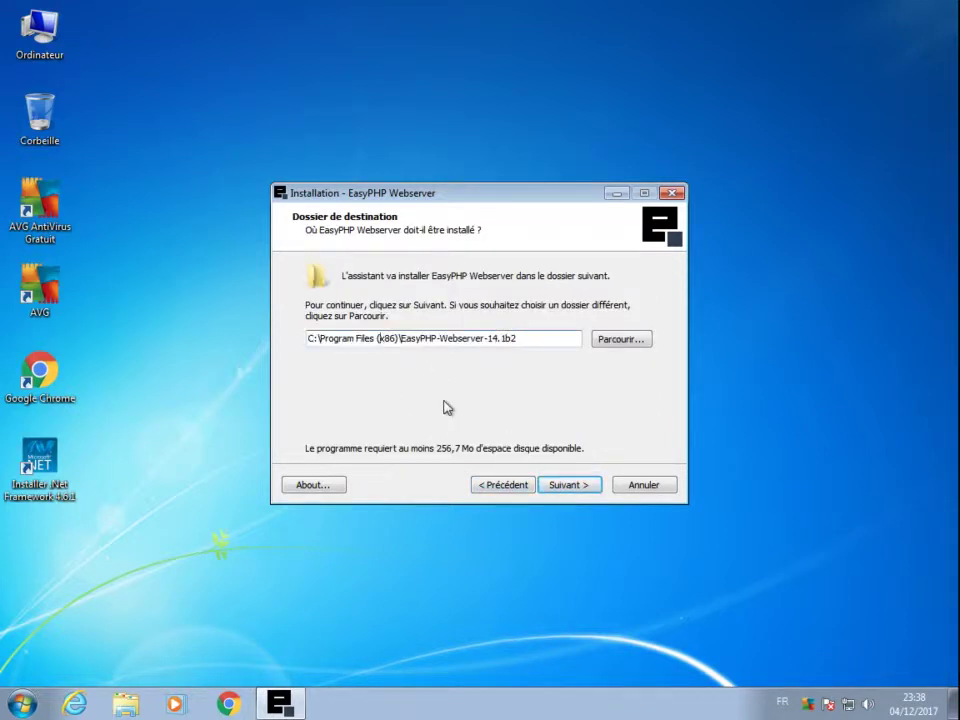
pyautogui.click(605, 344)
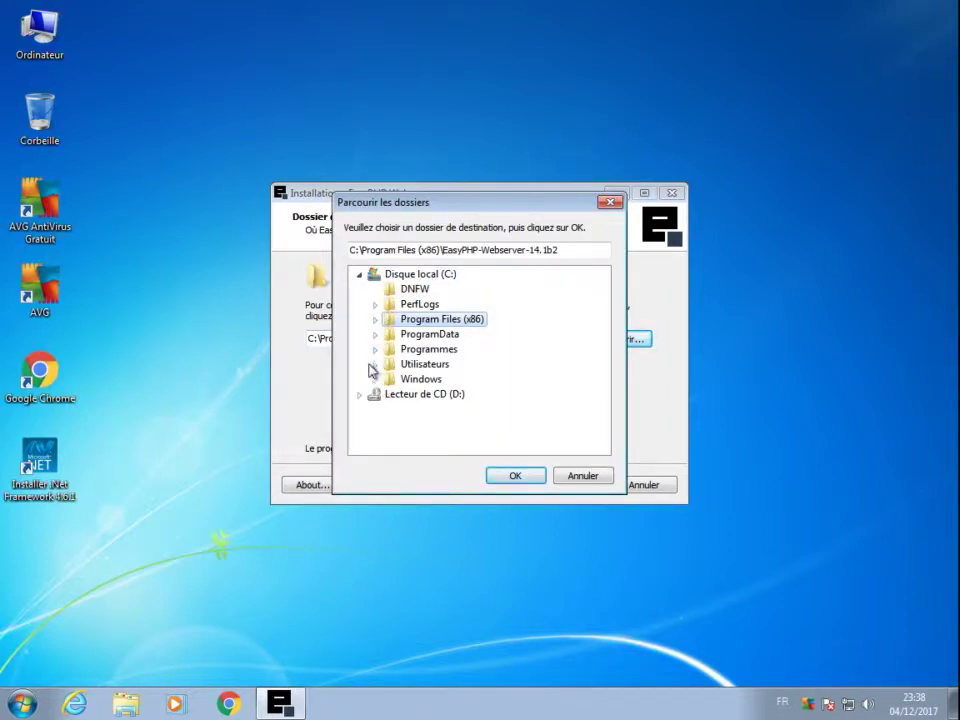
pyautogui.click(375, 366)
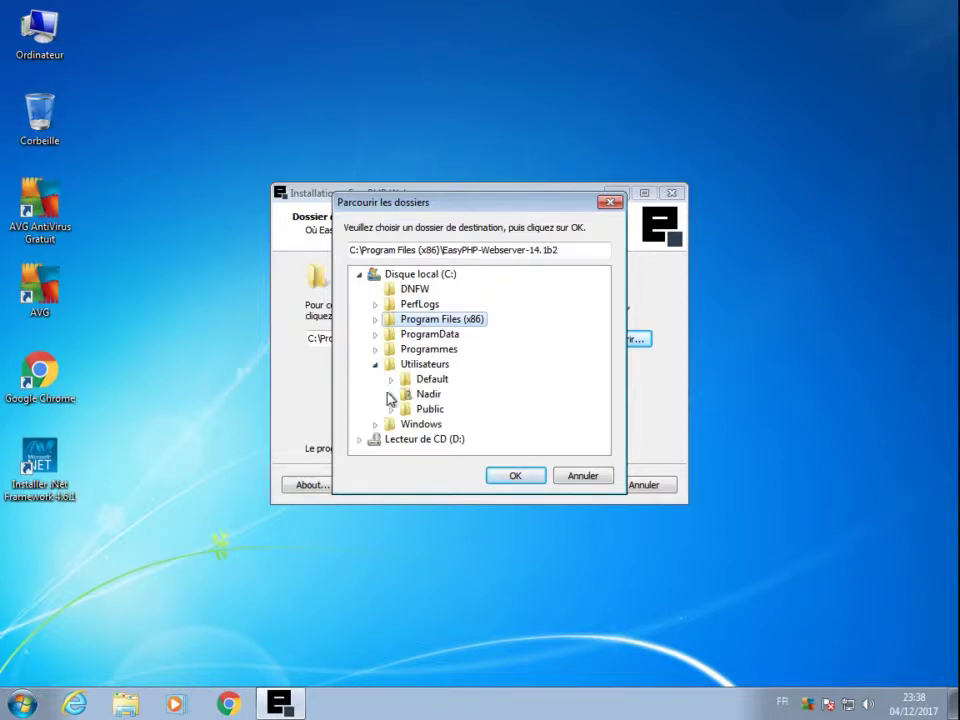
pyautogui.click(390, 395)
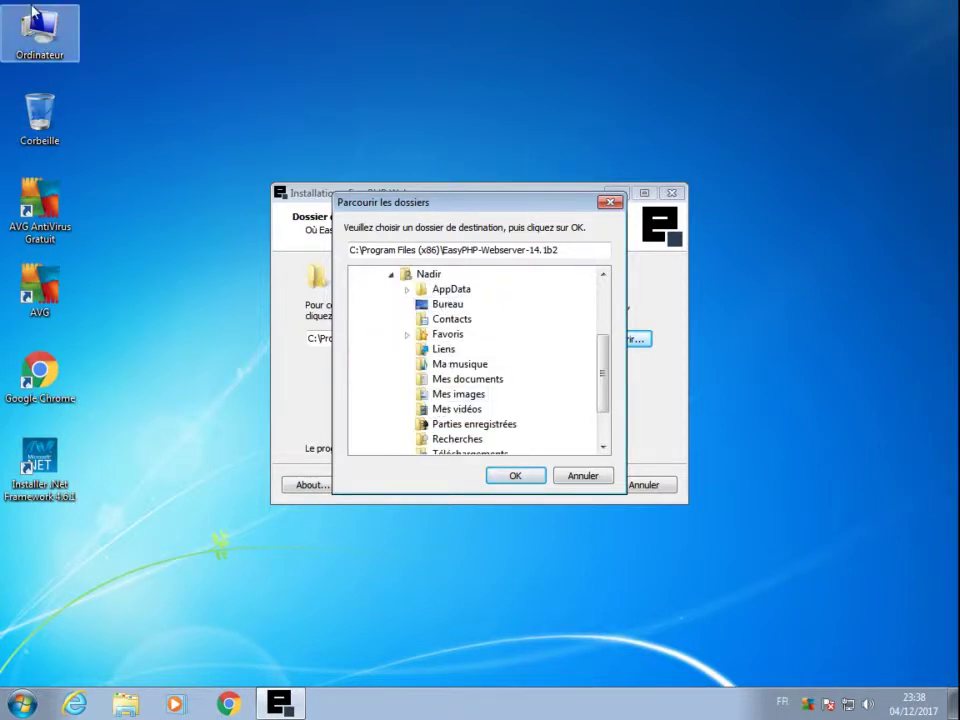
pyautogui.click(428, 274)
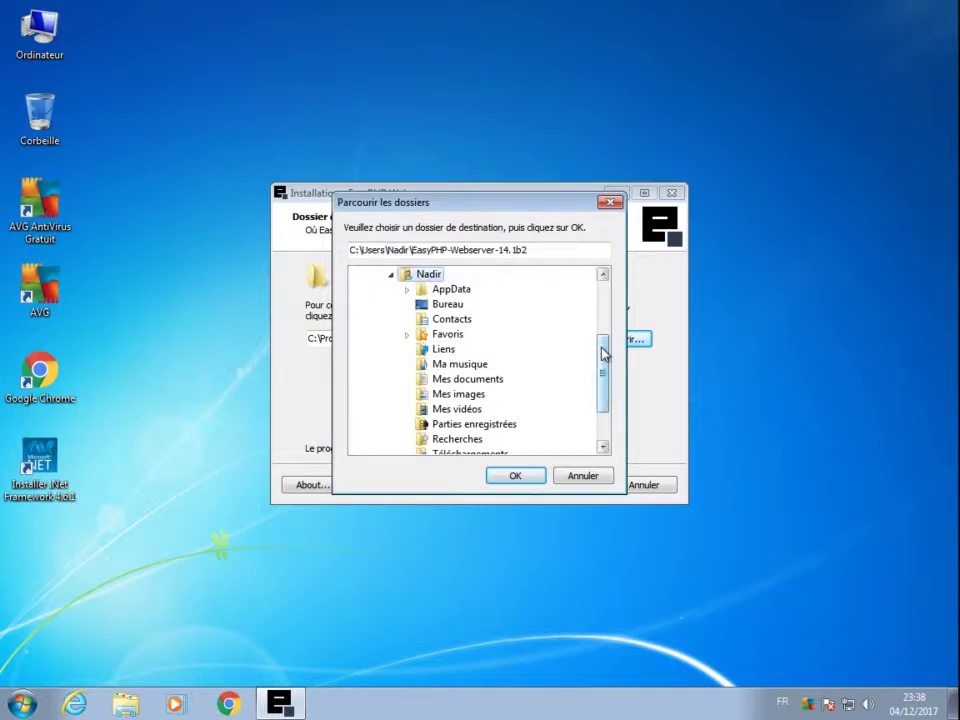
pyautogui.moveTo(604, 352); pyautogui.dragTo(606, 364)
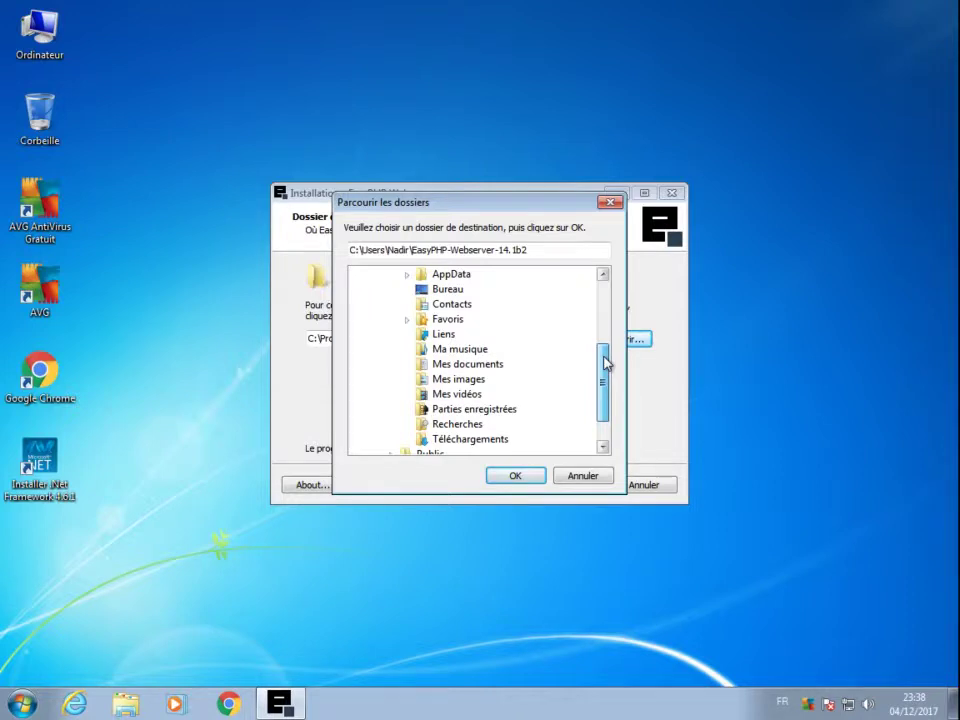
pyautogui.click(495, 366)
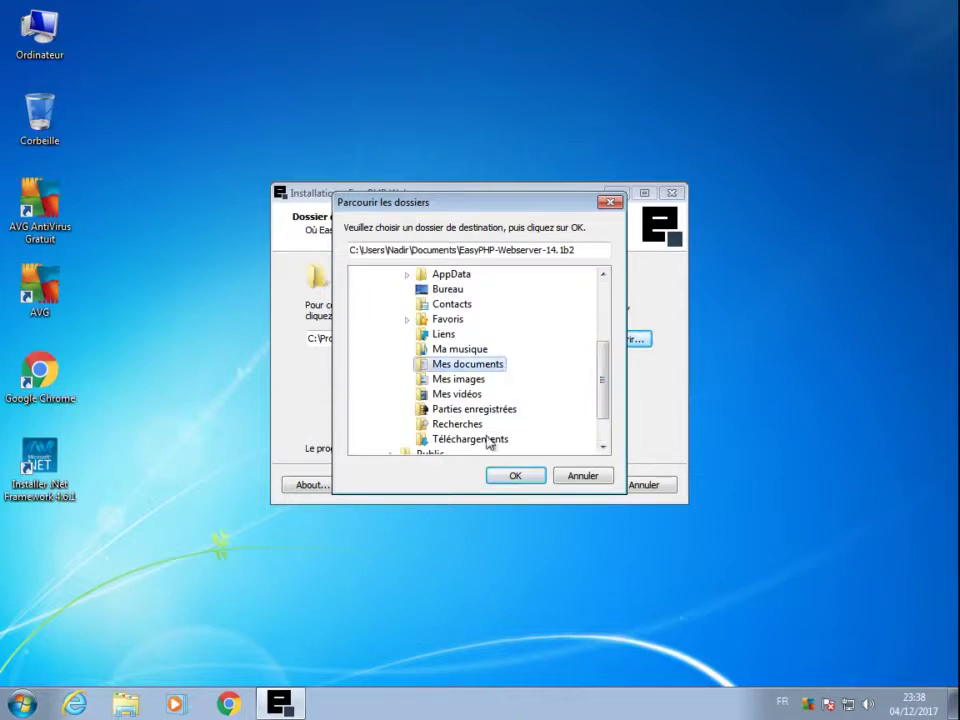
pyautogui.click(505, 476)
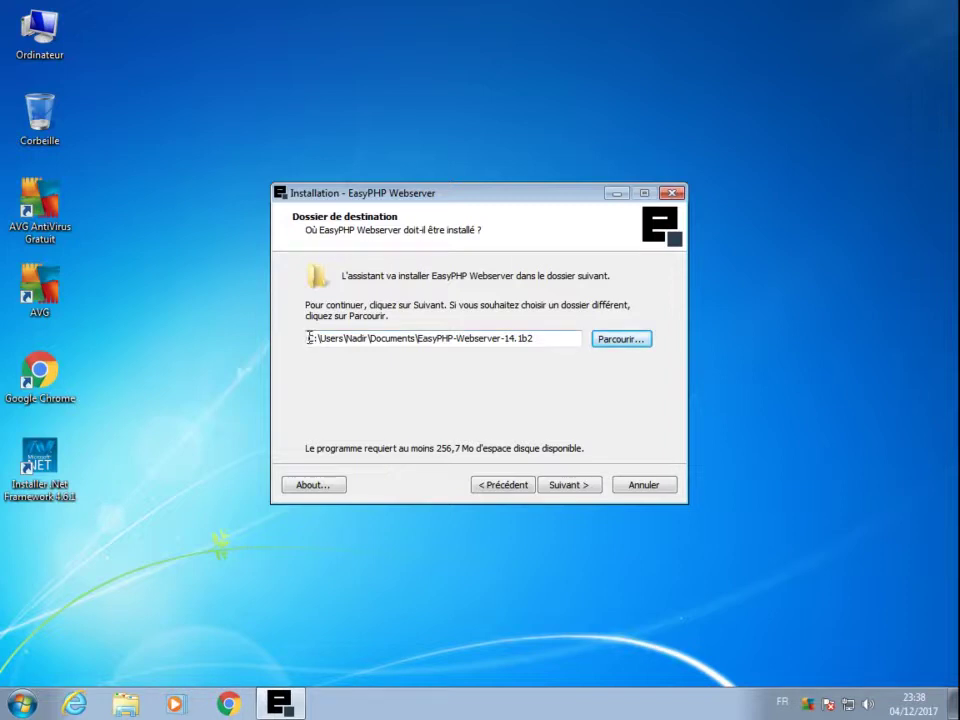
# Step: Confirm the destination, keep the default Start menu folder EasyPHP Devserver 14.1 beta 2, and install EasyPHP Webserver
pyautogui.click(566, 485)
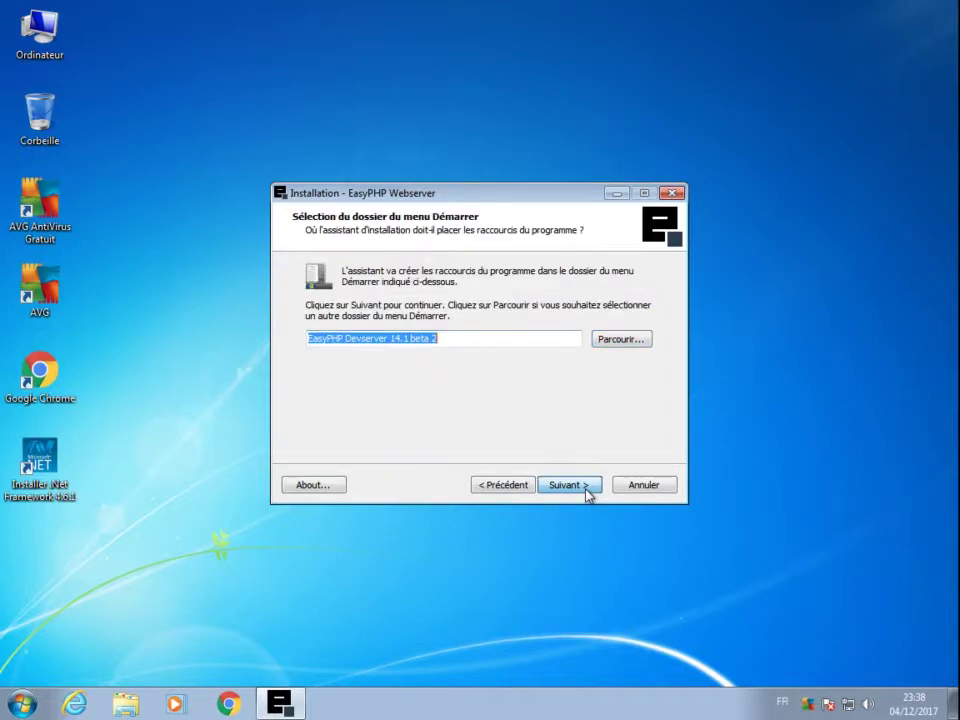
pyautogui.click(586, 490)
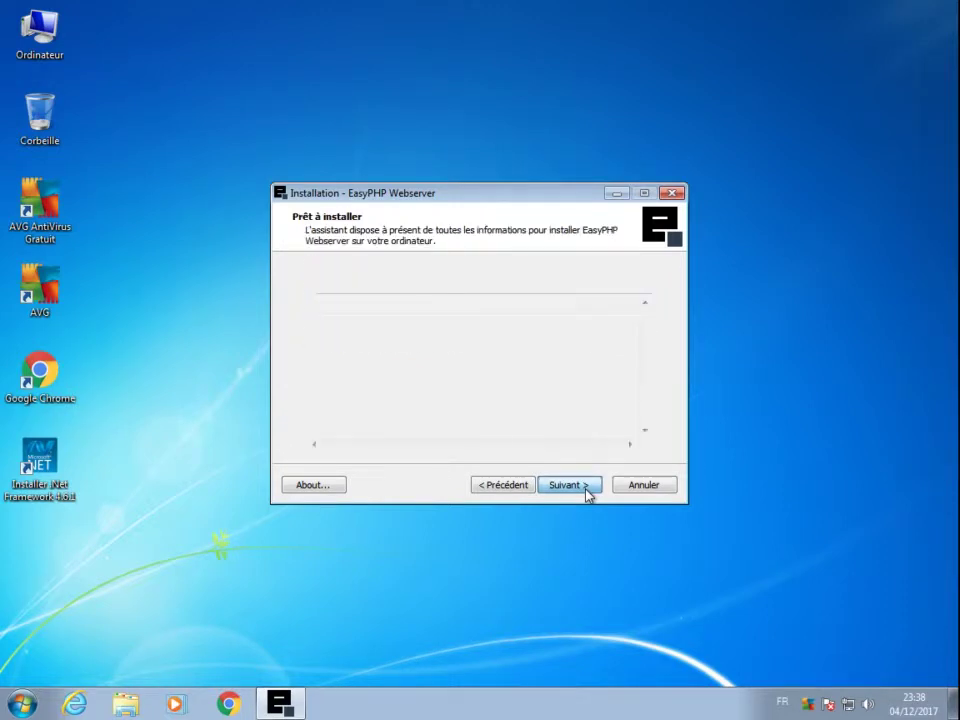
pyautogui.click(586, 490)
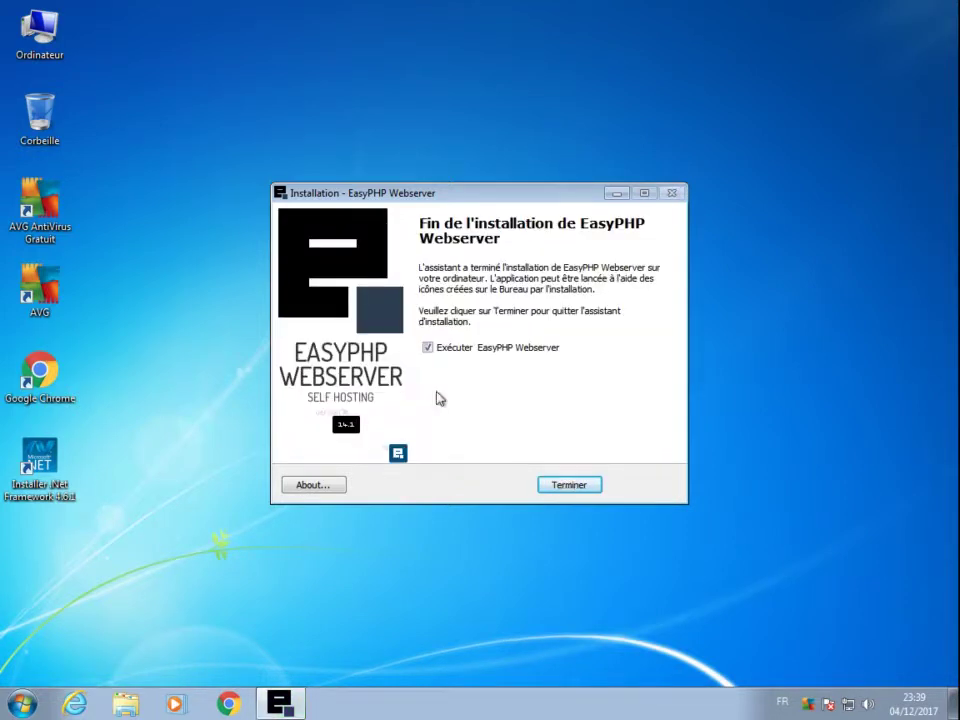
# Step: Finish the EasyPHP Webserver installation with Exécuter EasyPHP Webserver kept enabled, and open its dashboard
pyautogui.click(566, 486)
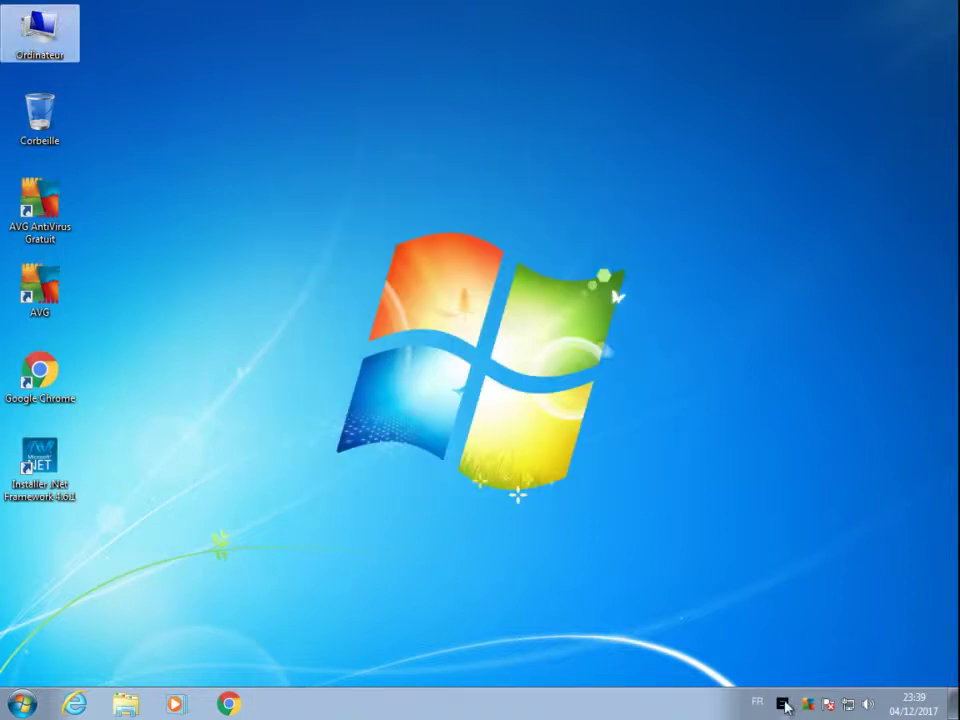
pyautogui.rightClick(784, 704)
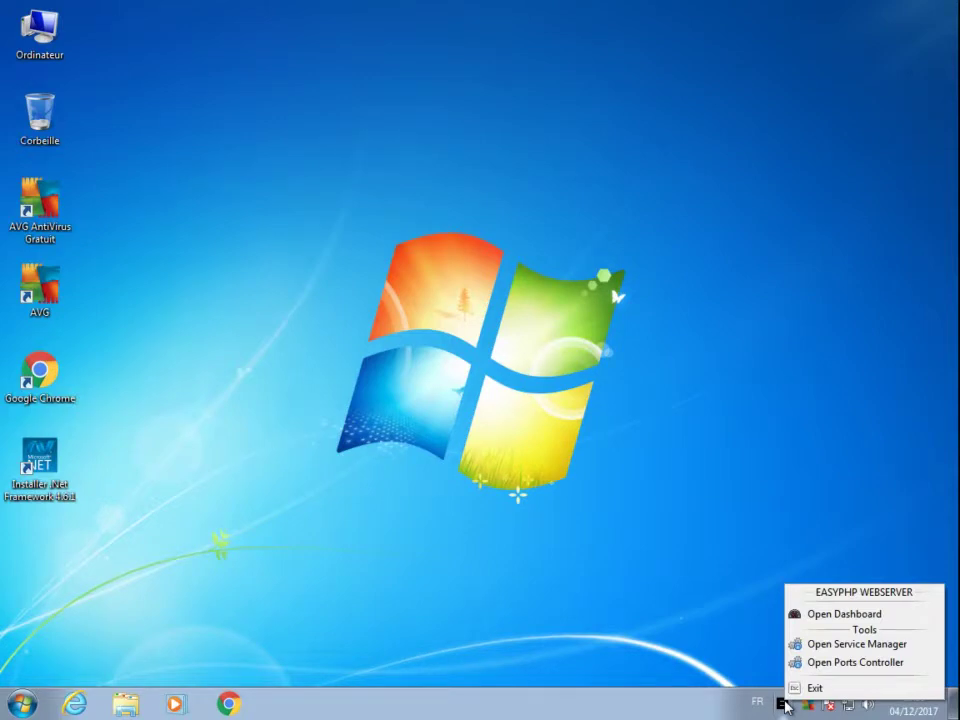
pyautogui.click(811, 623)
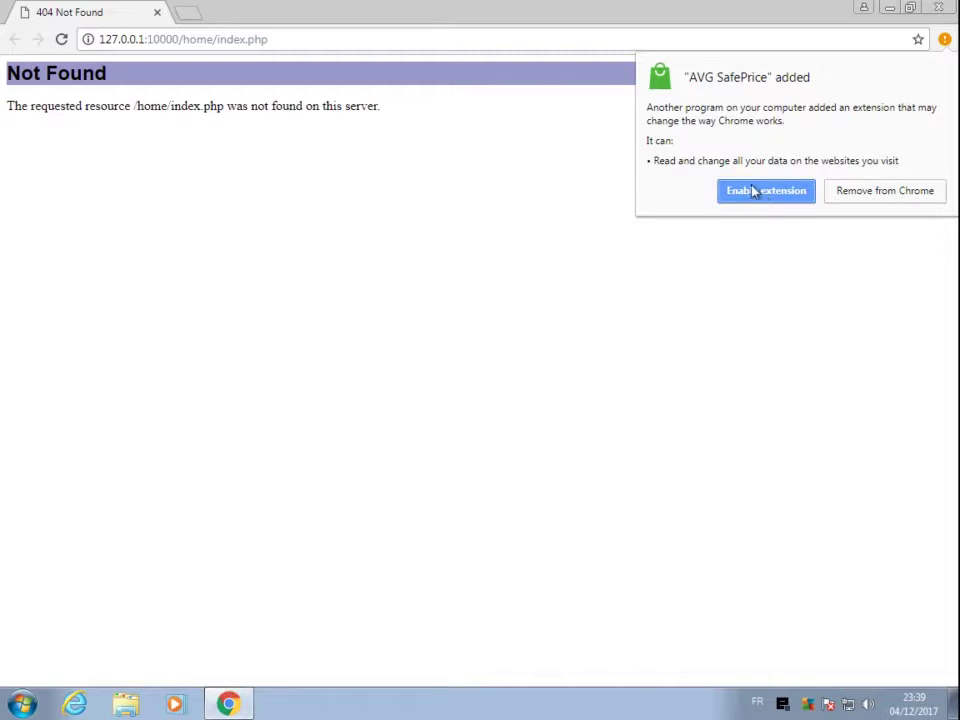
# Step: Enable the AVG SafePrice extension in Chrome and close the AVG welcome page it opens
pyautogui.click(755, 190)
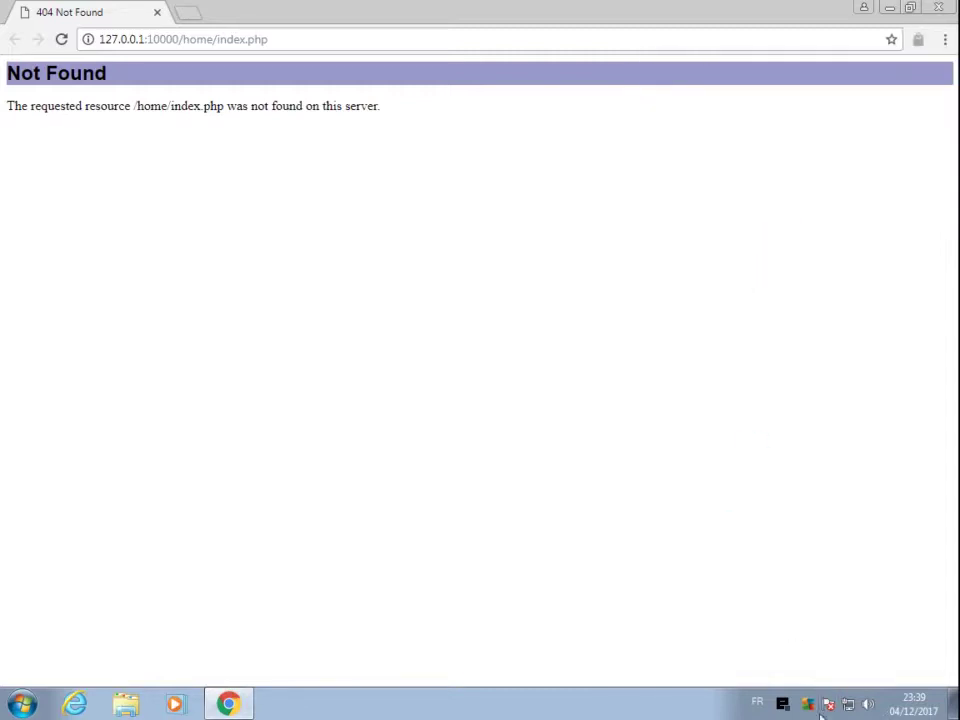
pyautogui.rightClick(783, 704)
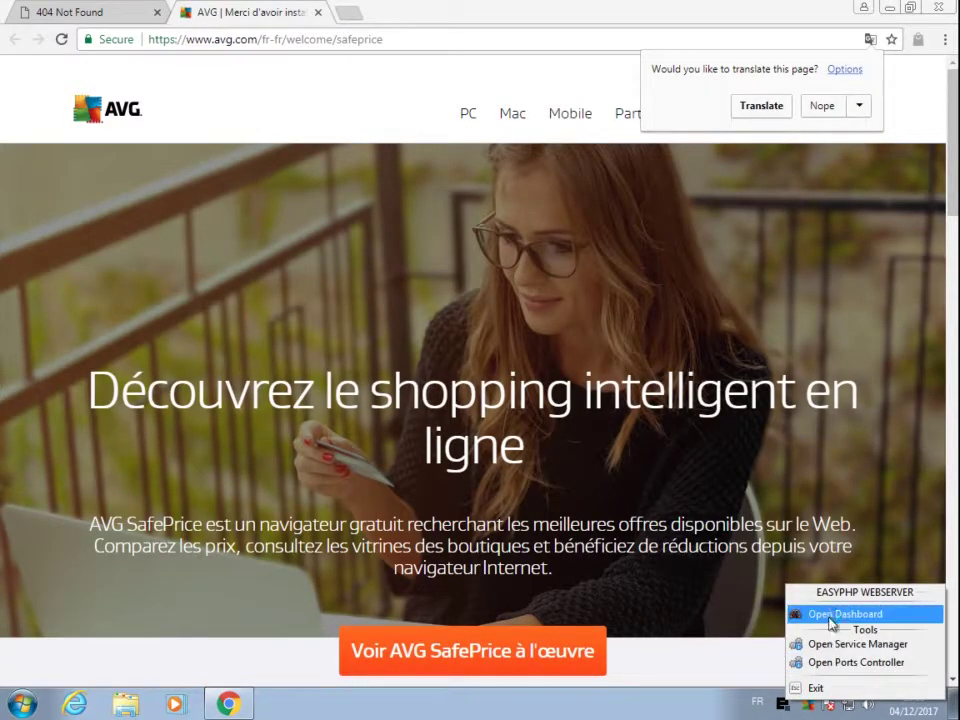
pyautogui.click(236, 21)
pyautogui.middleClick(233, 17)
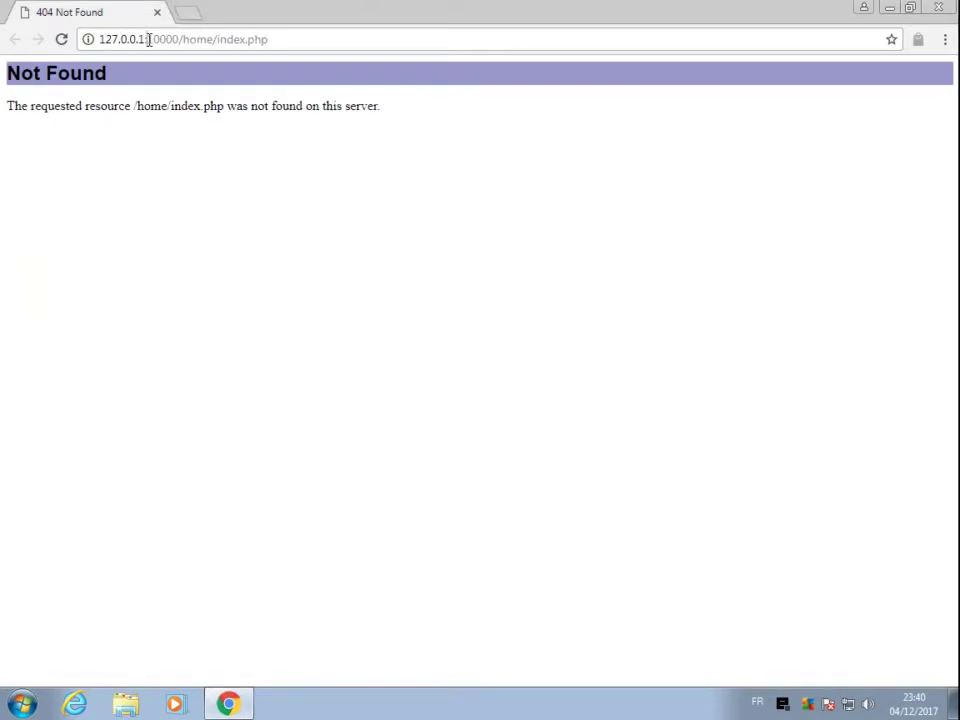
# Step: Minimize Chrome and move the hidden EasyPHP icon into the visible notification area
pyautogui.moveTo(148, 39); pyautogui.dragTo(334, 43)
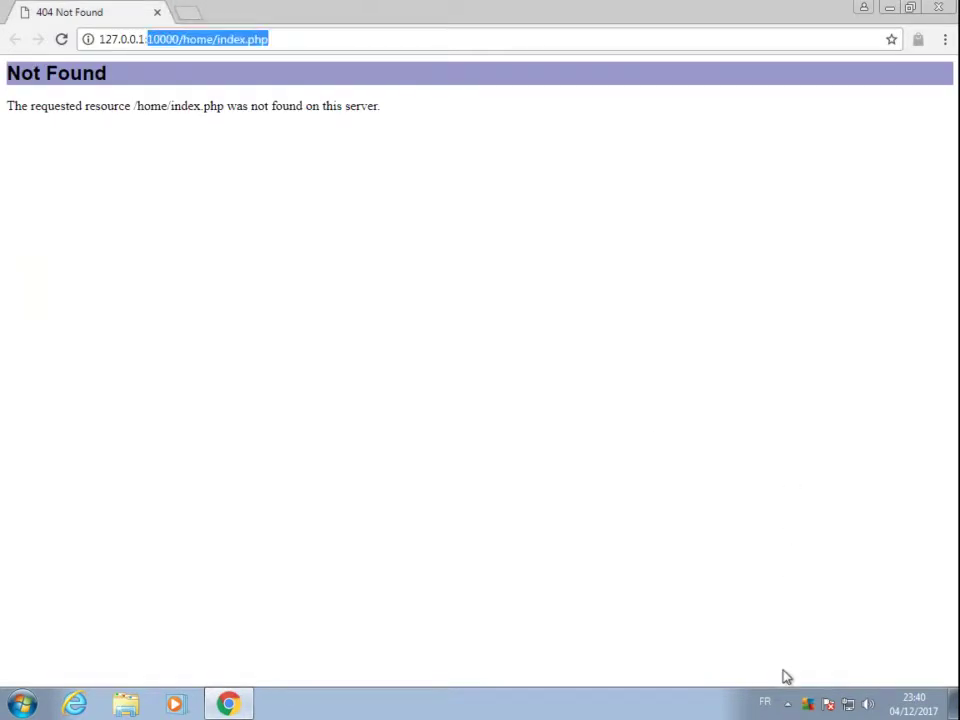
pyautogui.click(787, 703)
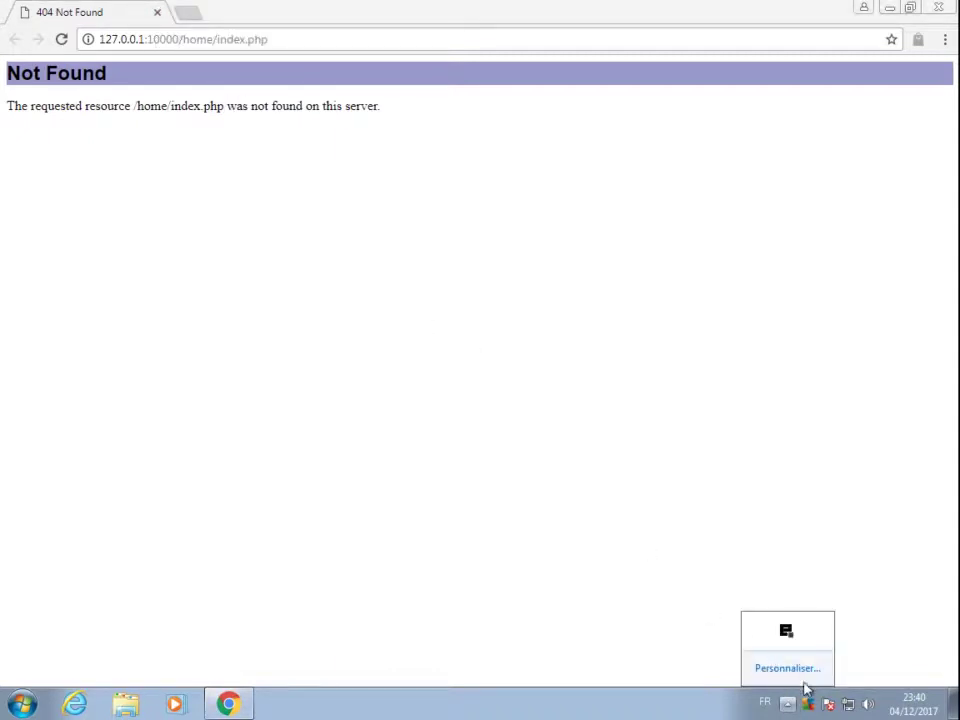
pyautogui.click(241, 708)
pyautogui.click(241, 708)
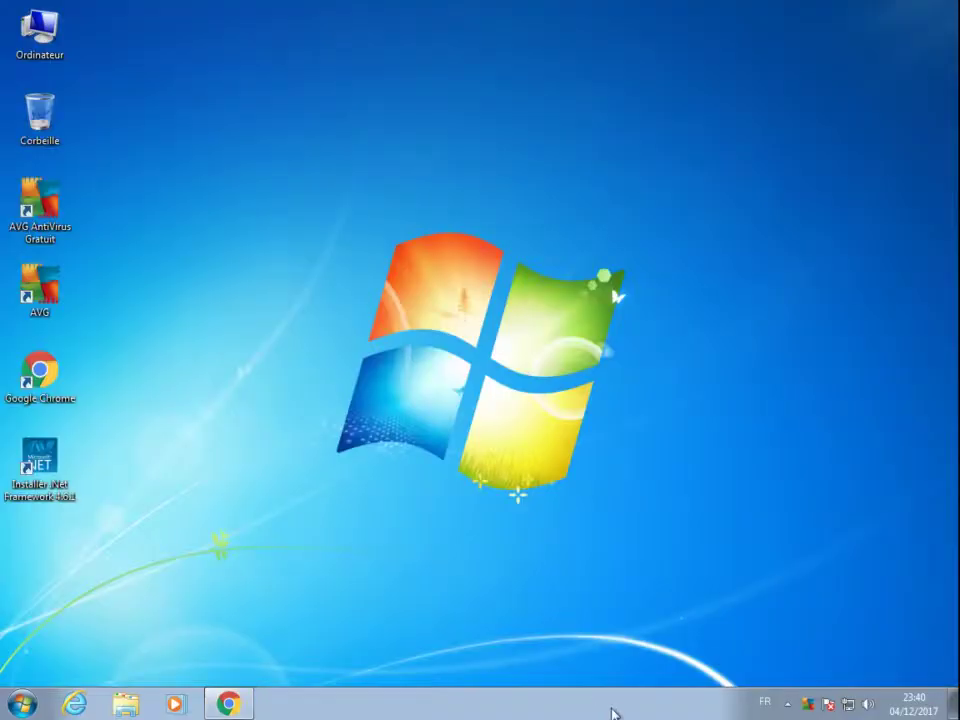
pyautogui.click(789, 704)
pyautogui.moveTo(793, 642); pyautogui.dragTo(797, 704)
# Step: Try to open the EasyPHP Service Manager
pyautogui.rightClick(795, 704)
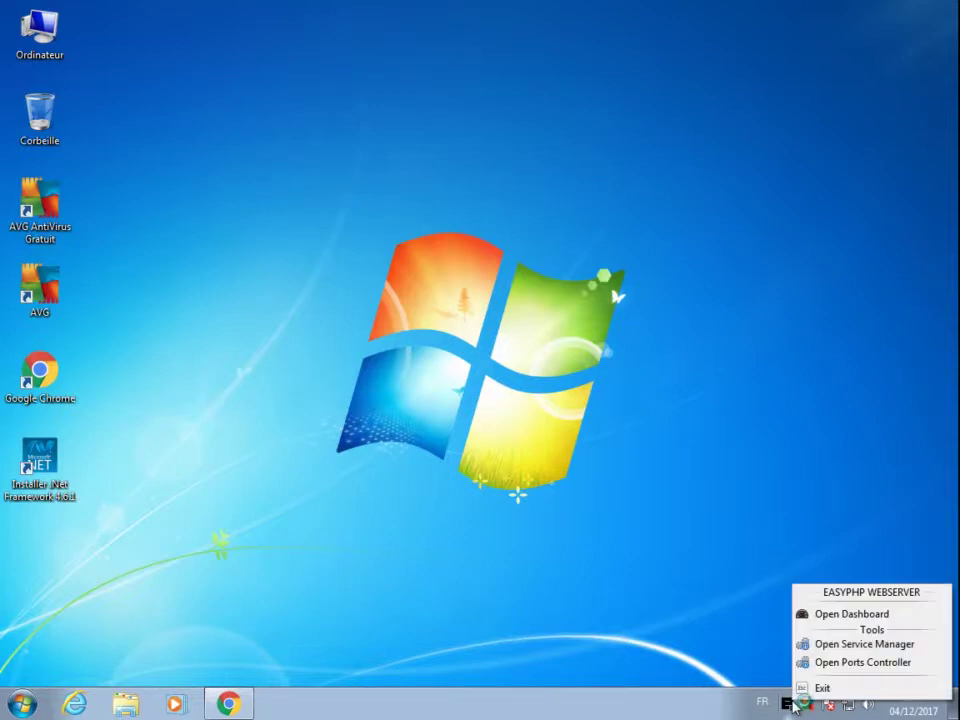
pyautogui.click(826, 645)
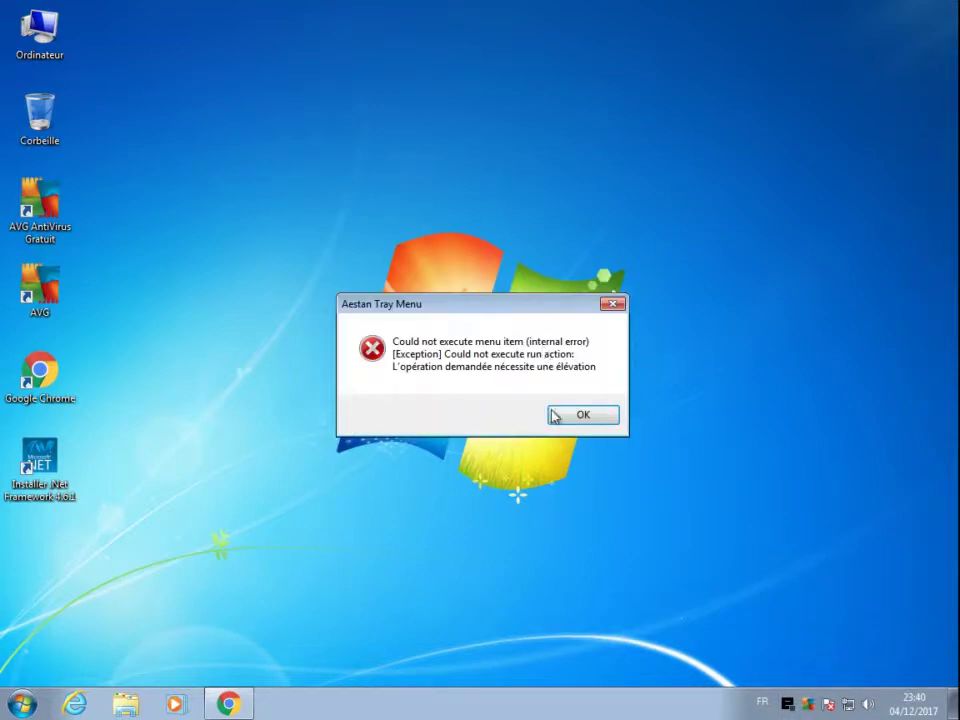
pyautogui.click(578, 418)
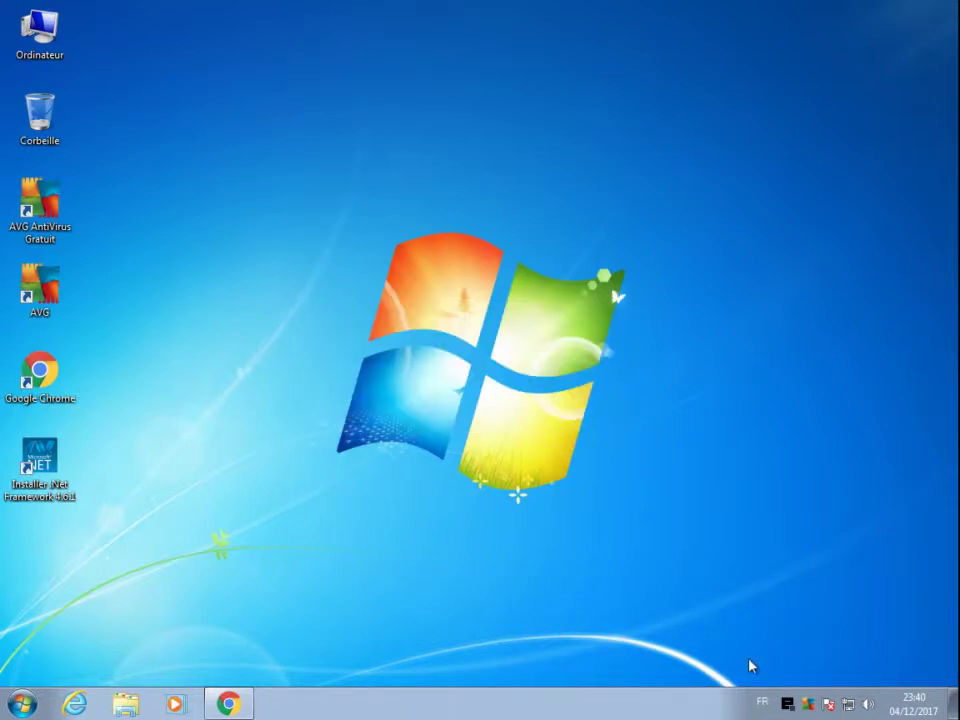
# Step: Open the EasyPHP Ports Controller, review which processes use which local ports, and close CurrPorts
pyautogui.rightClick(789, 703)
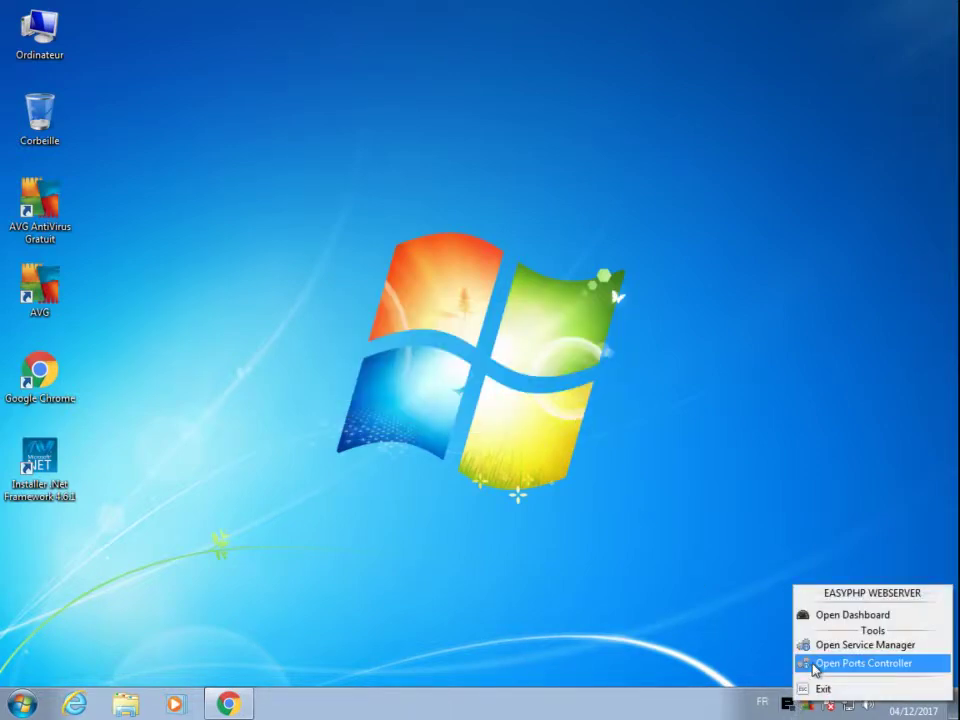
pyautogui.click(815, 665)
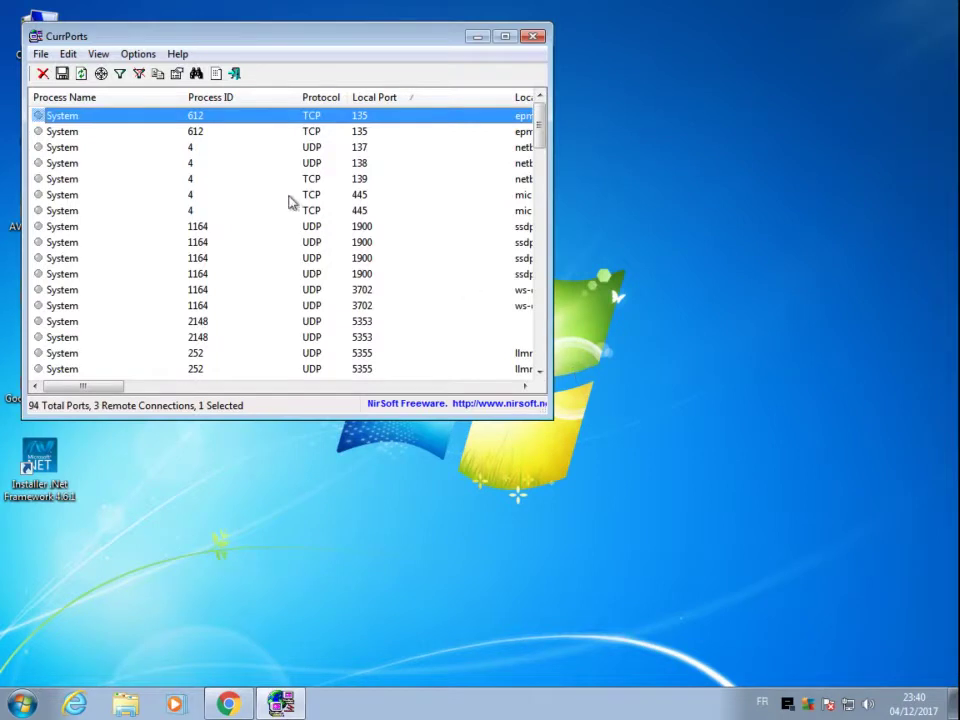
pyautogui.scroll(-1, 224, 220)
pyautogui.scroll(-1, 226, 232)
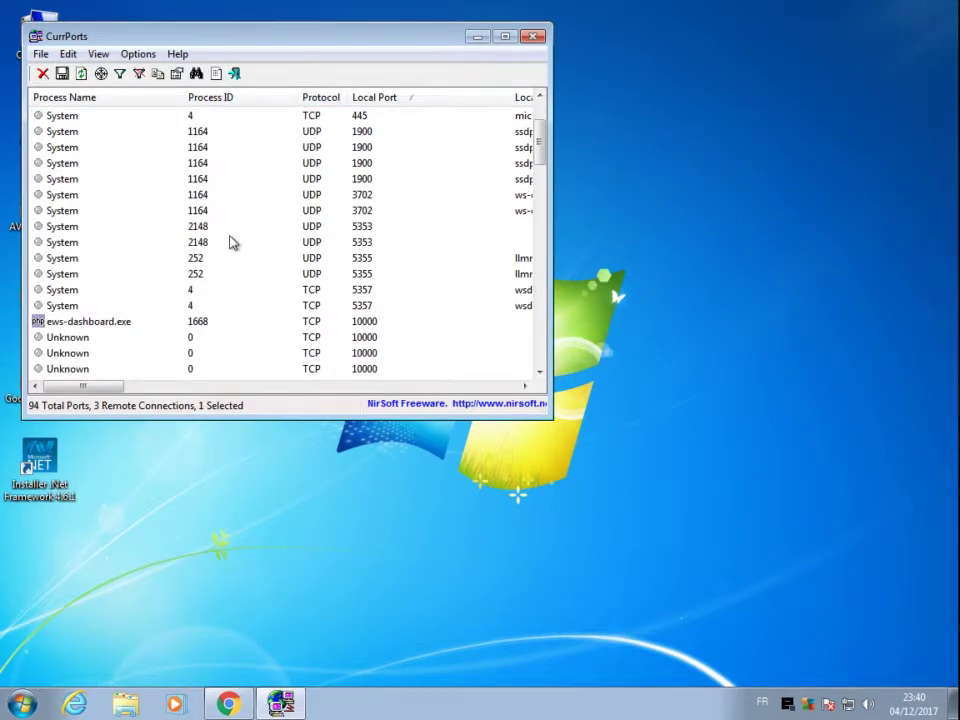
pyautogui.scroll(2, 230, 242)
pyautogui.click(533, 36)
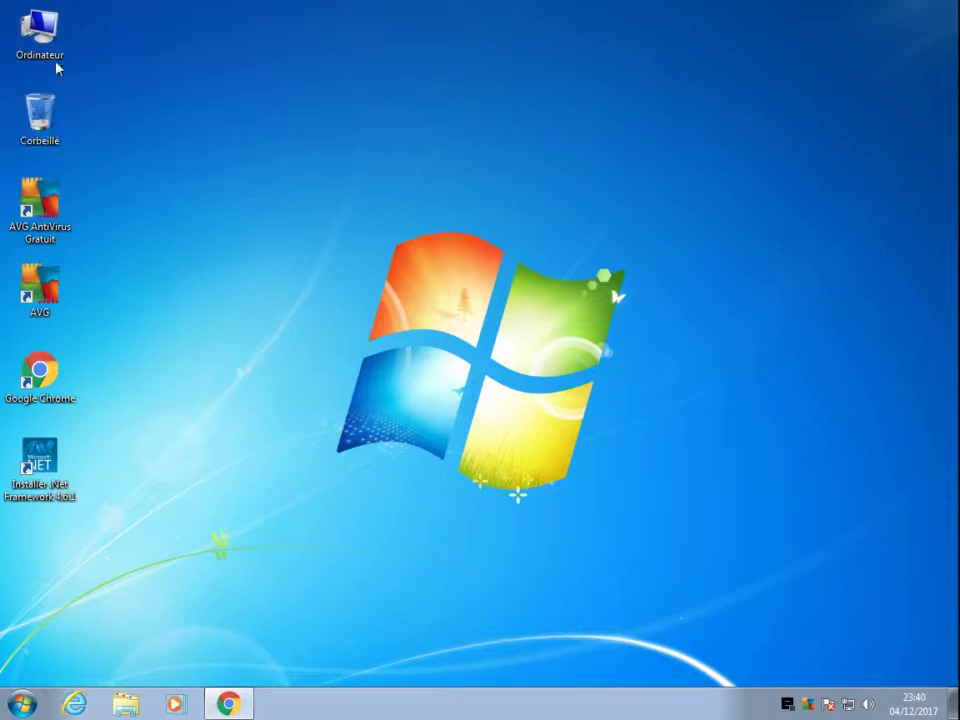
# Step: Add the Fichiers de l'utilisateur icon to the desktop through the desktop icon settings and close the personalization window
pyautogui.rightClick(315, 248)
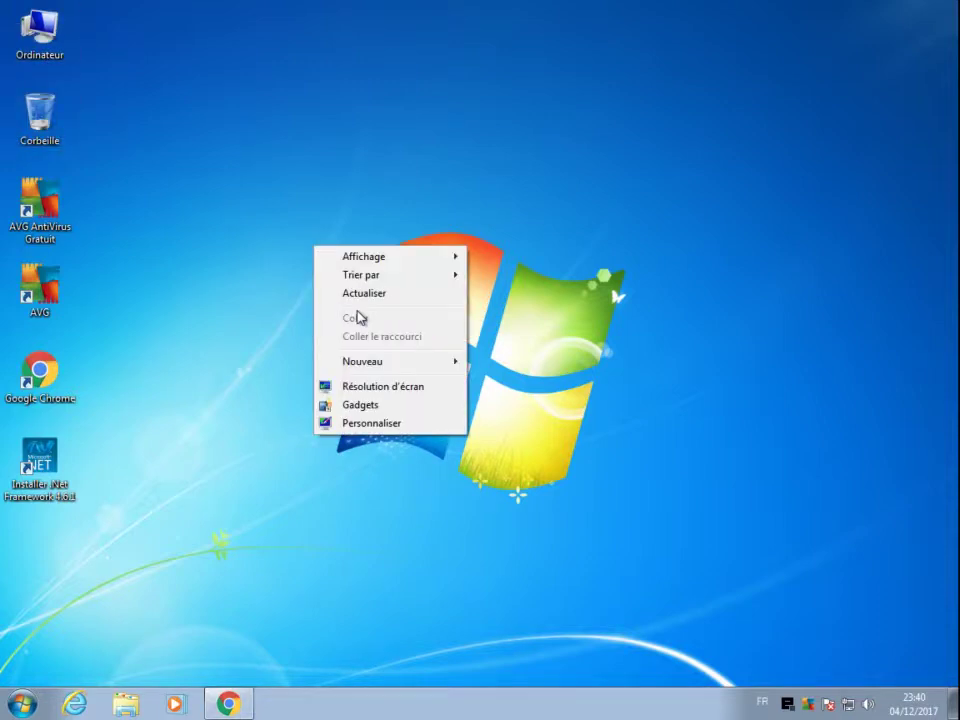
pyautogui.click(372, 423)
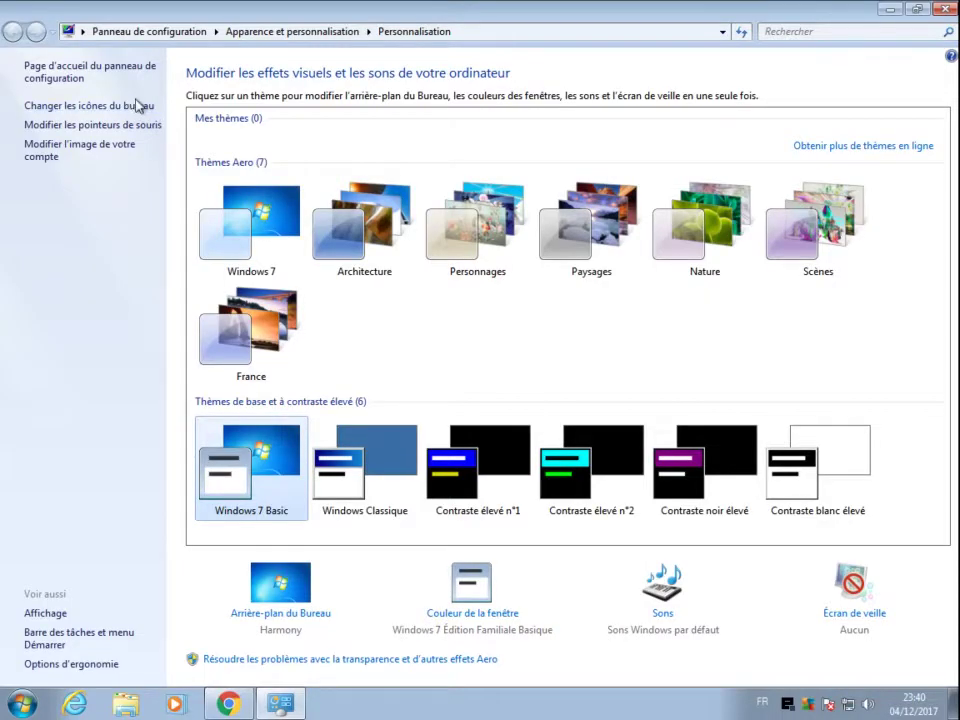
pyautogui.click(140, 110)
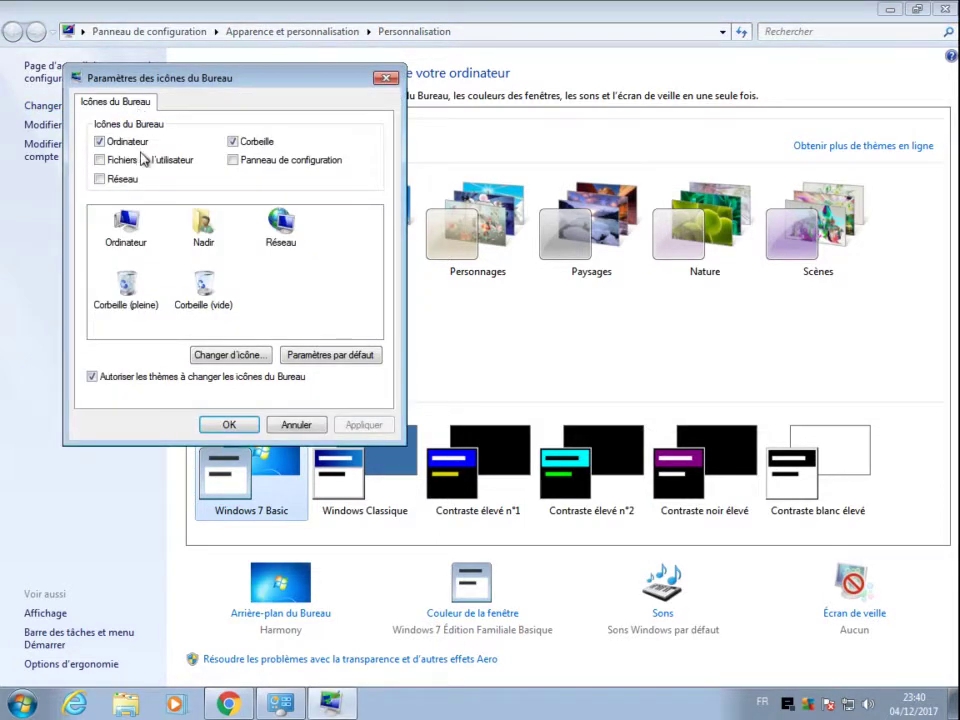
pyautogui.click(100, 160)
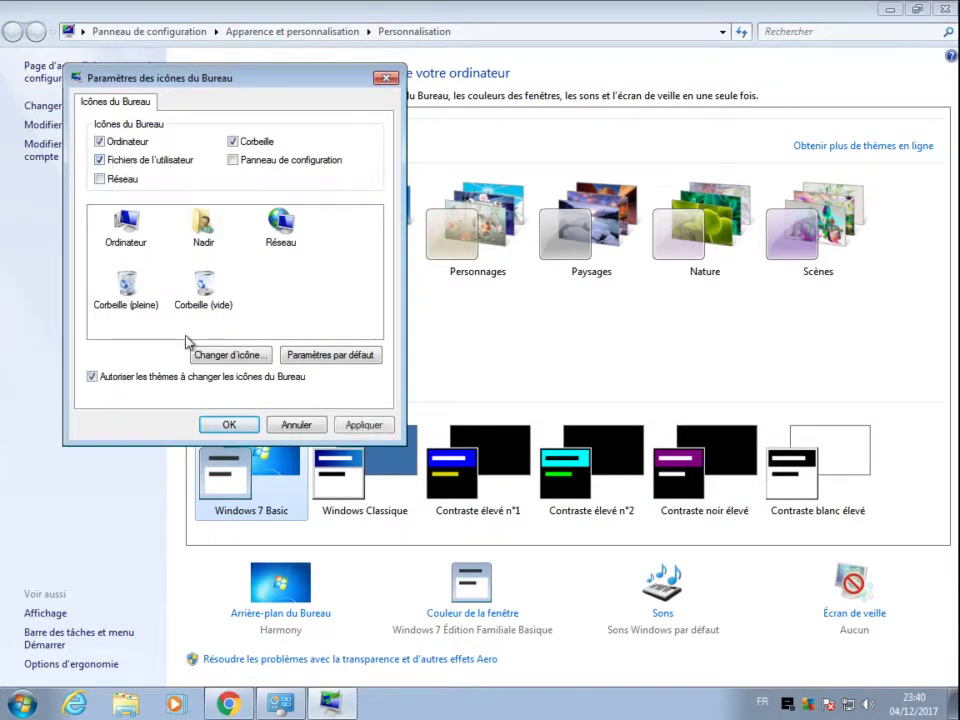
pyautogui.click(238, 427)
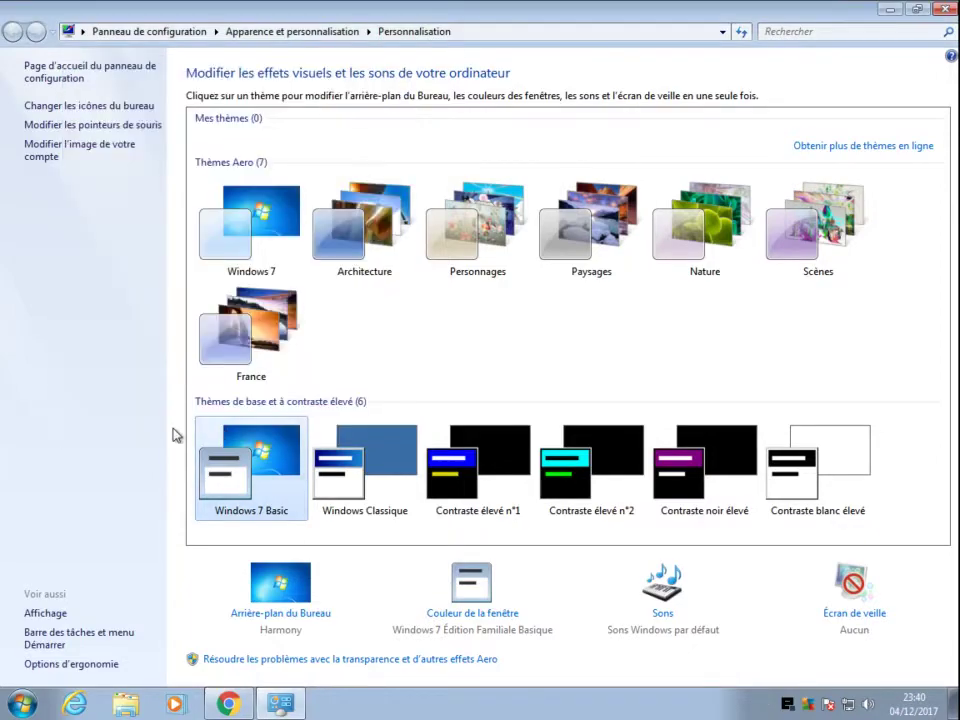
pyautogui.click(944, 9)
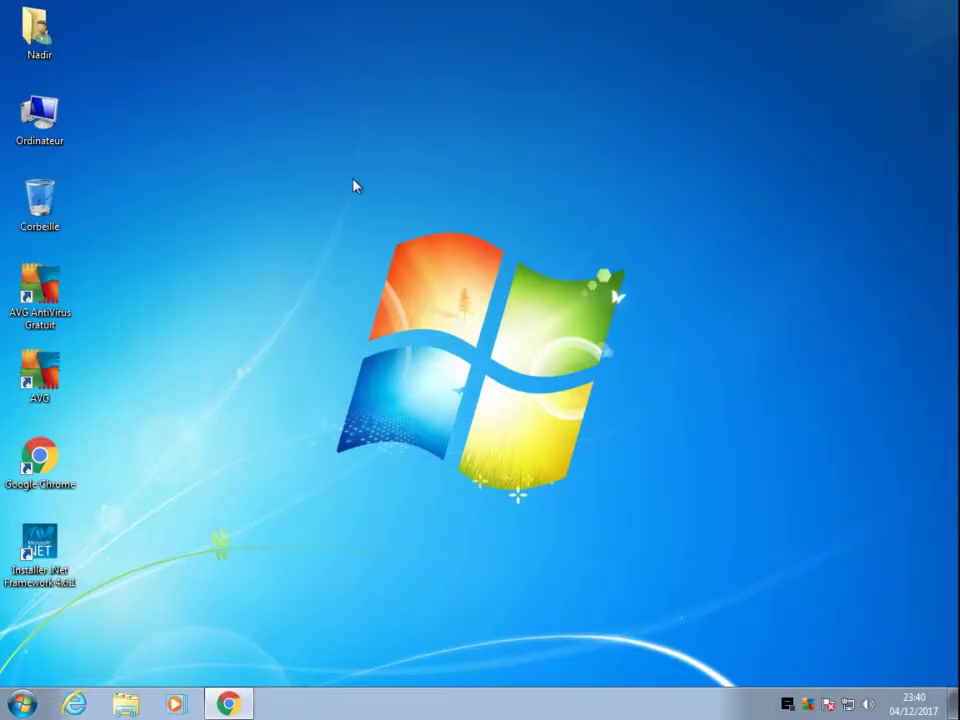
# Step: Open the EasyPHP-Webserver-14.1b2 folder inside the user's Mes documents folder to view its contents
pyautogui.doubleClick(32, 30)
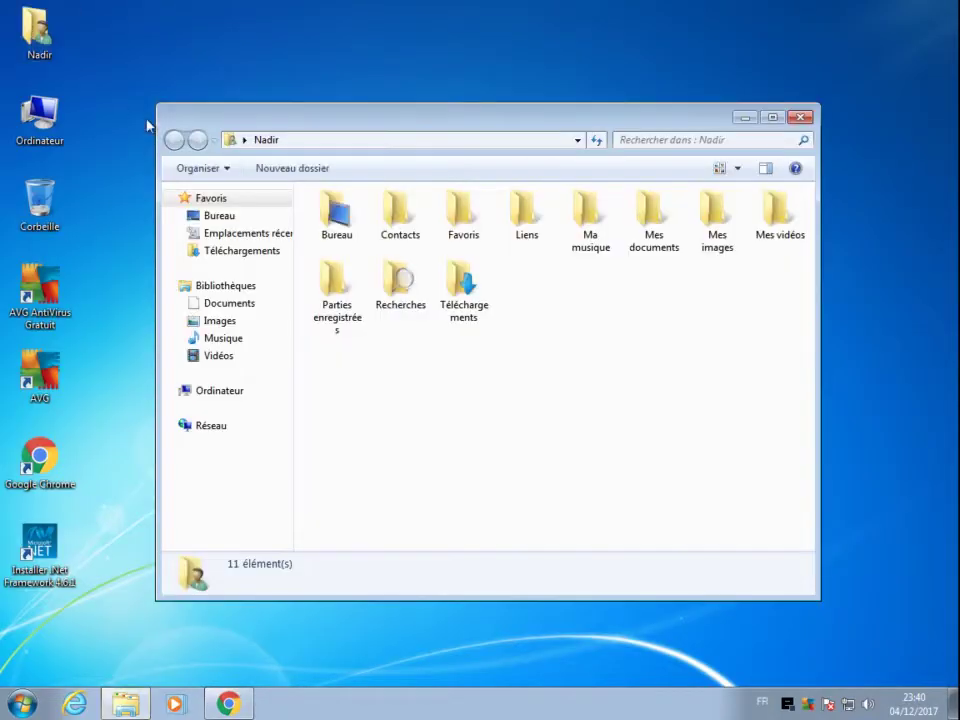
pyautogui.doubleClick(660, 231)
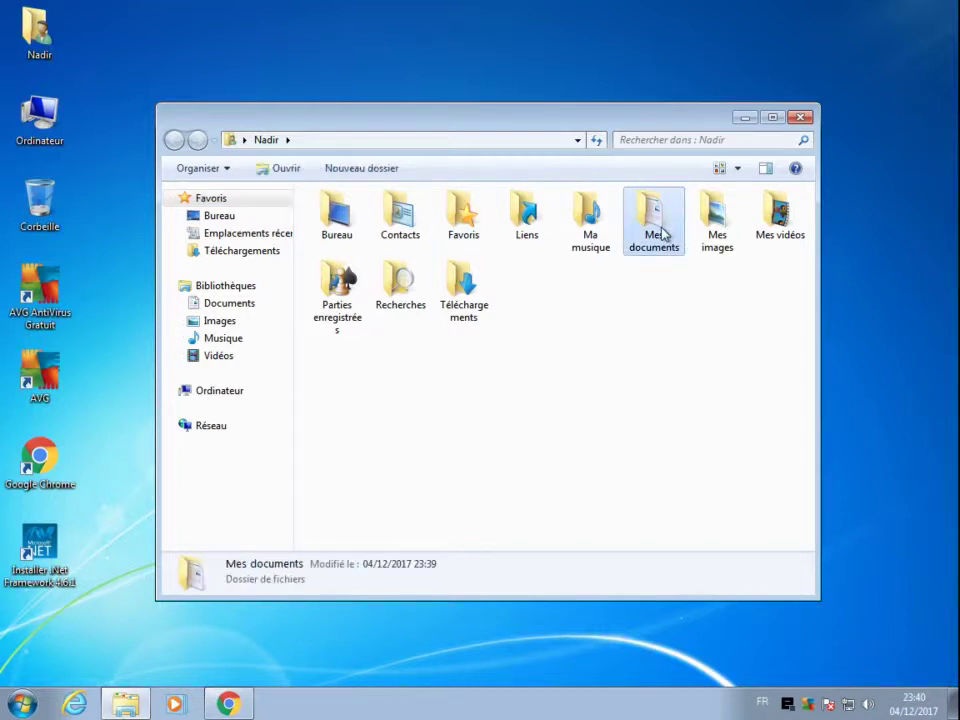
pyautogui.doubleClick(343, 220)
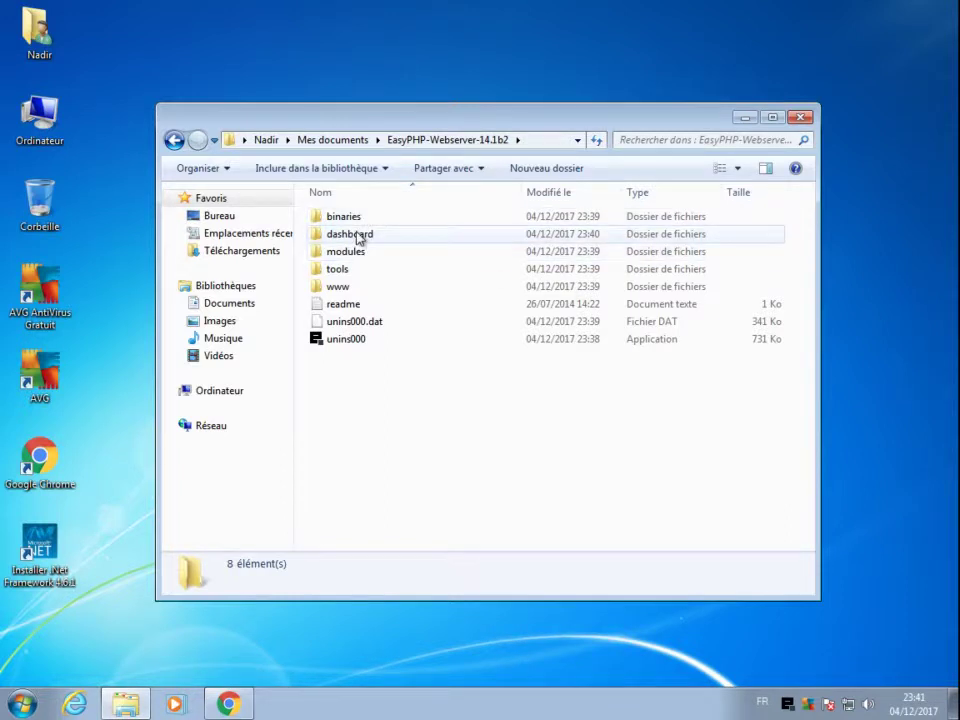
# Step: Switch back to Chrome and replace the 127.0.0.1 dashboard address with localhost, loading that page
pyautogui.click(227, 708)
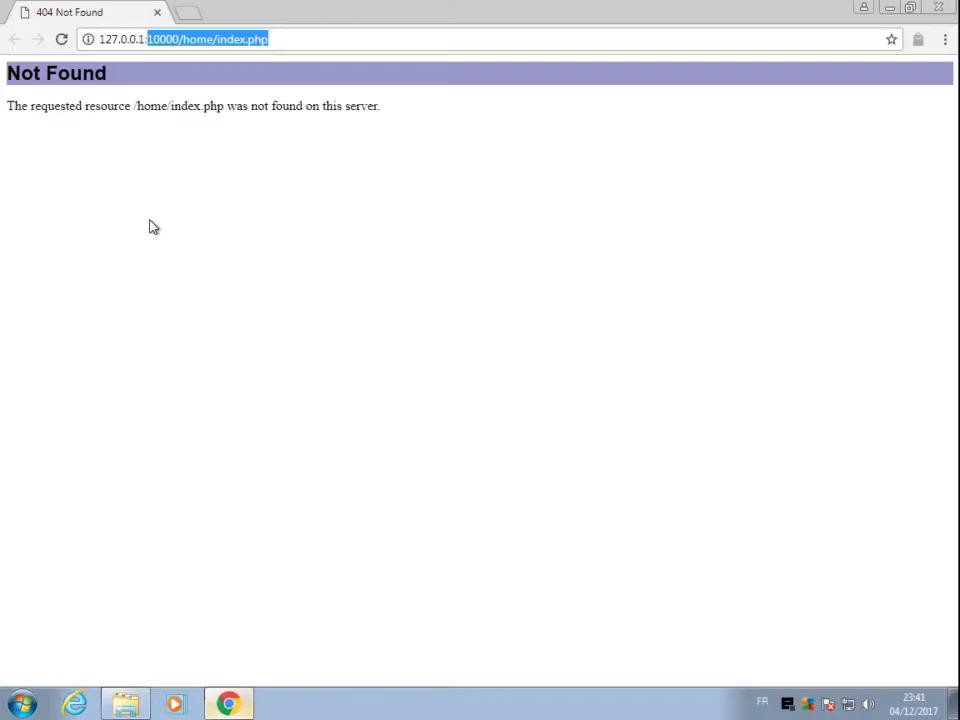
pyautogui.click(152, 39)
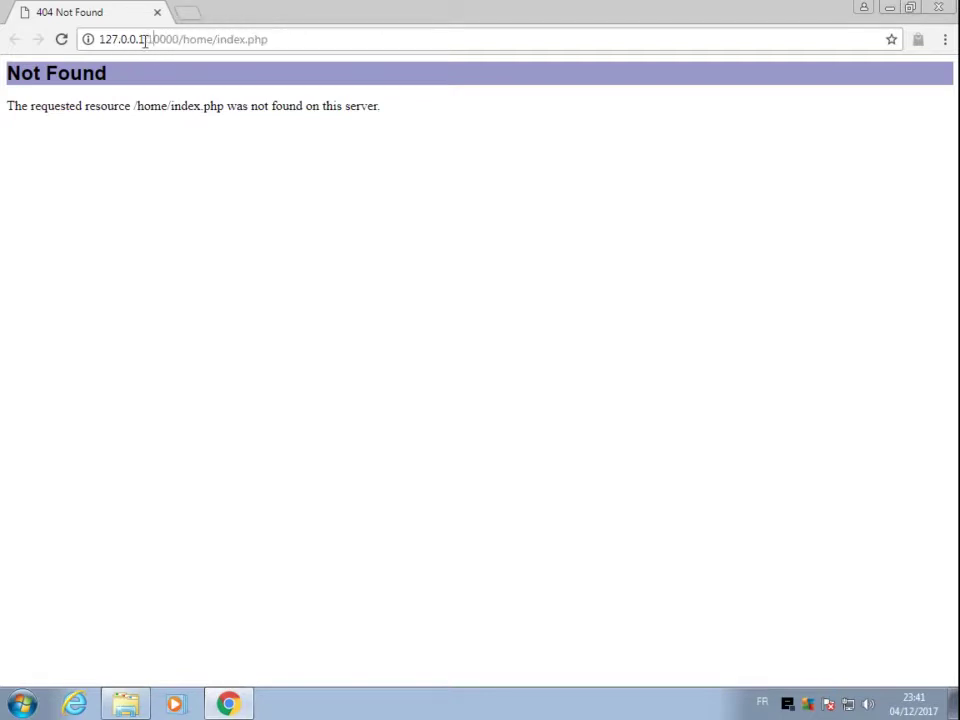
pyautogui.moveTo(152, 39); pyautogui.dragTo(318, 41)
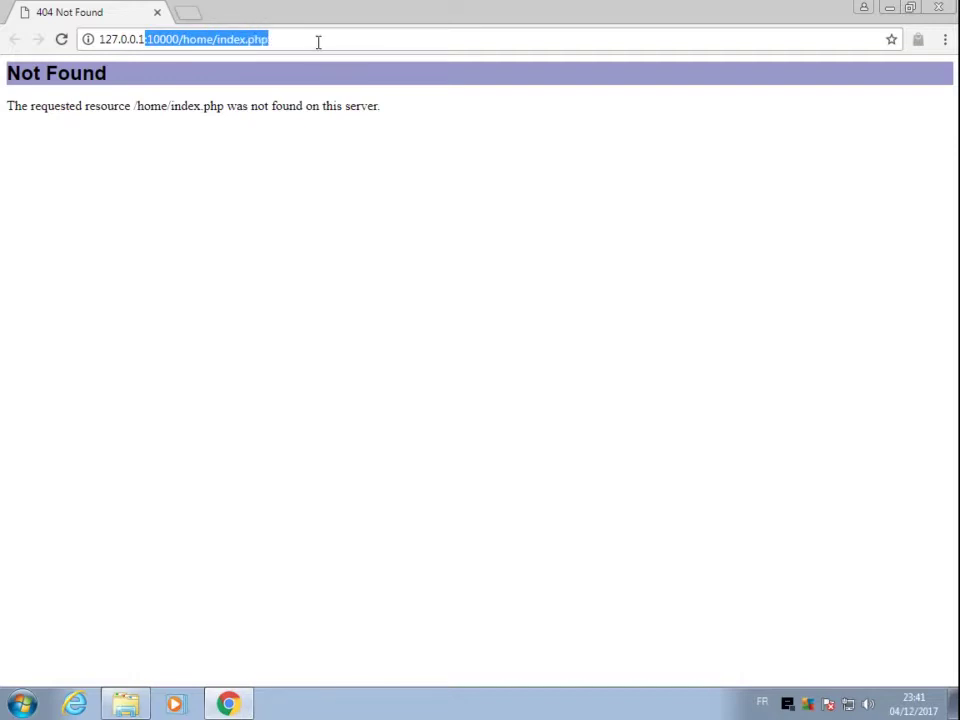
pyautogui.press('BackSpace')
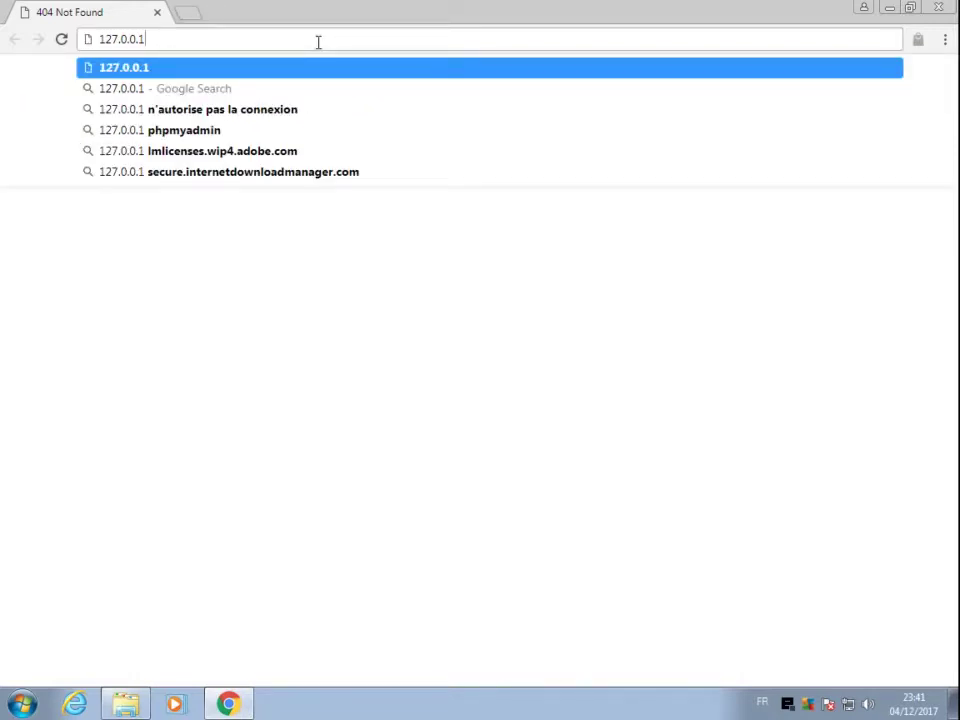
pyautogui.press('BackSpace')
pyautogui.press('BackSpace')
pyautogui.press('BackSpace')
pyautogui.press('BackSpace')
pyautogui.press('BackSpace')
pyautogui.press('BackSpace')
pyautogui.press('BackSpace')
pyautogui.press('BackSpace')
pyautogui.press('BackSpace')
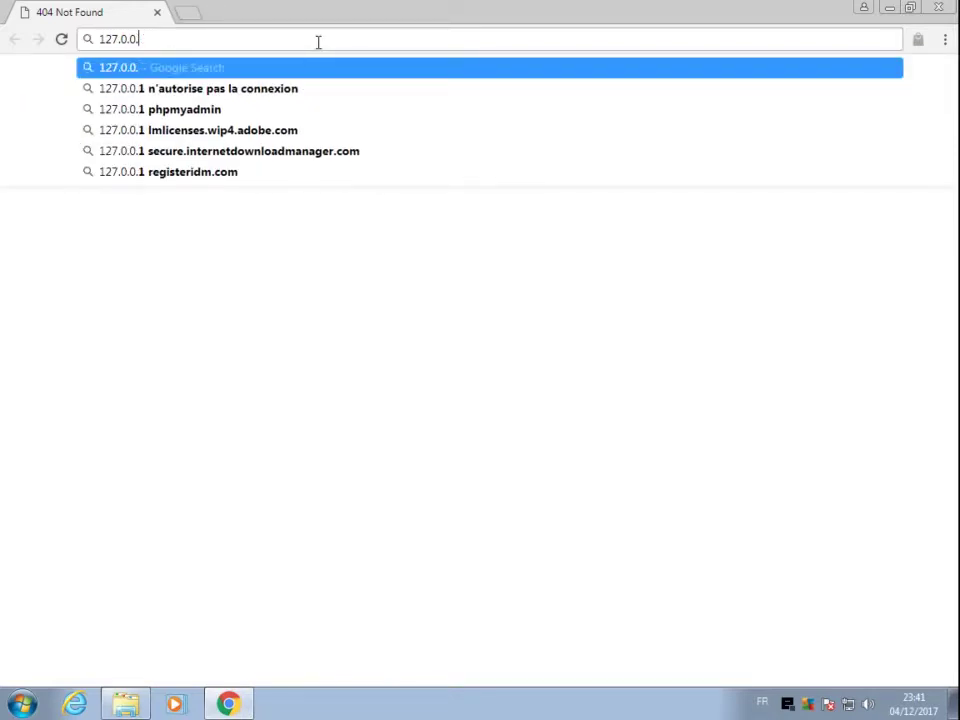
pyautogui.write('lo')
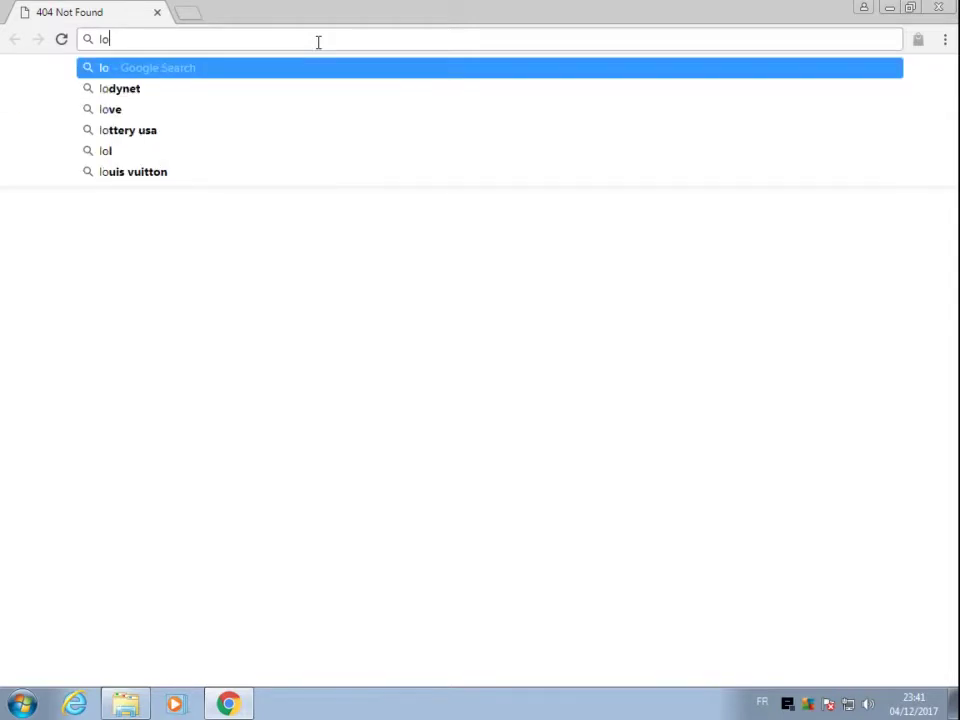
pyautogui.write('calhod')
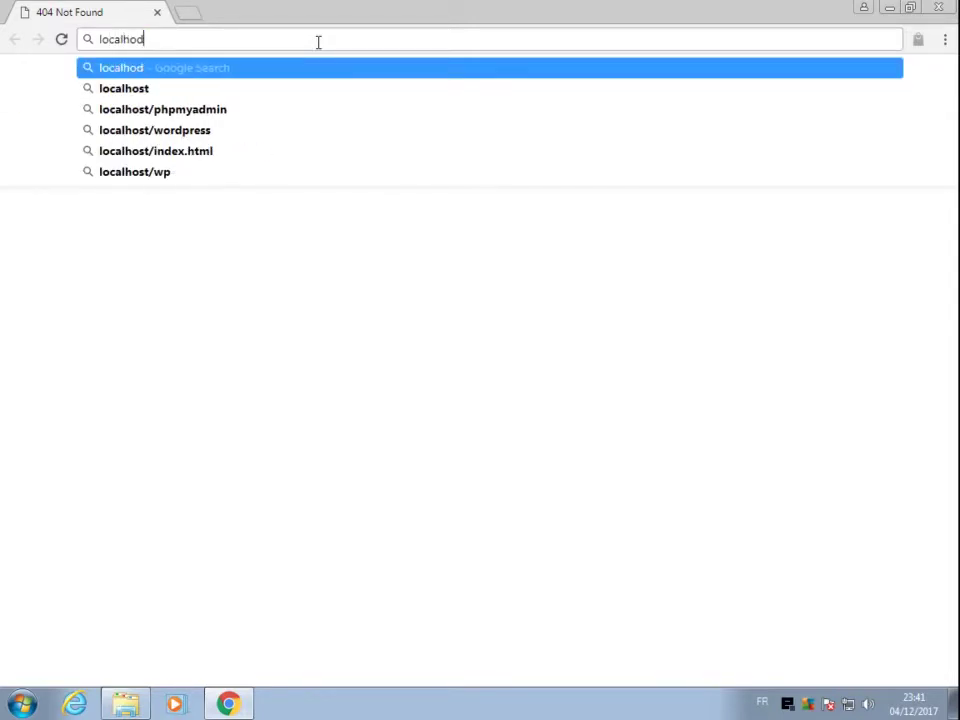
pyautogui.press('BackSpace')
pyautogui.write('st')
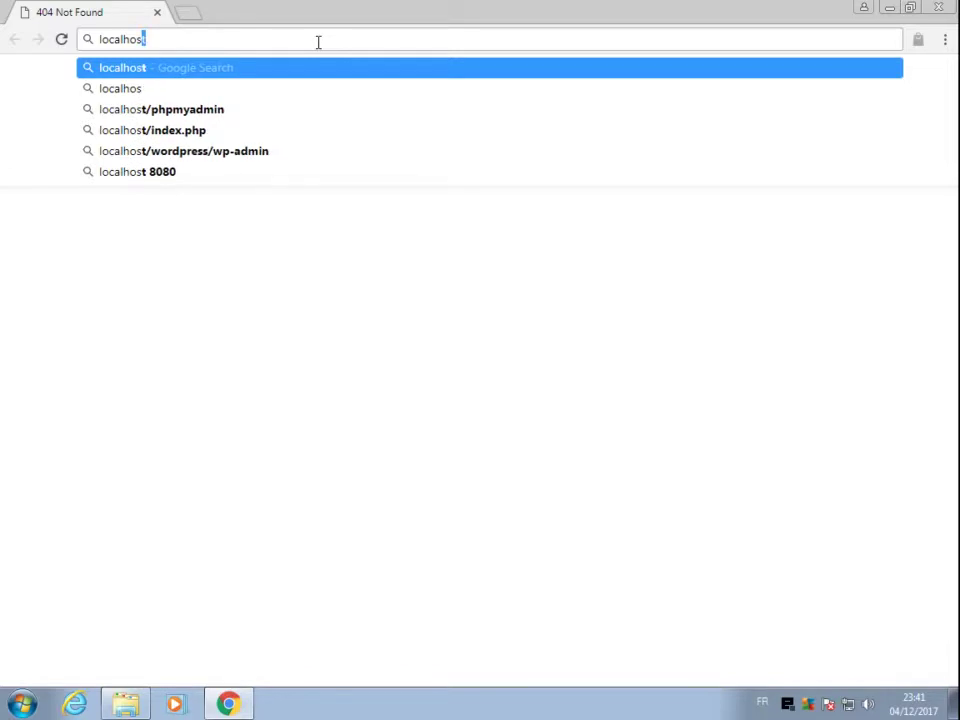
pyautogui.press('Return')
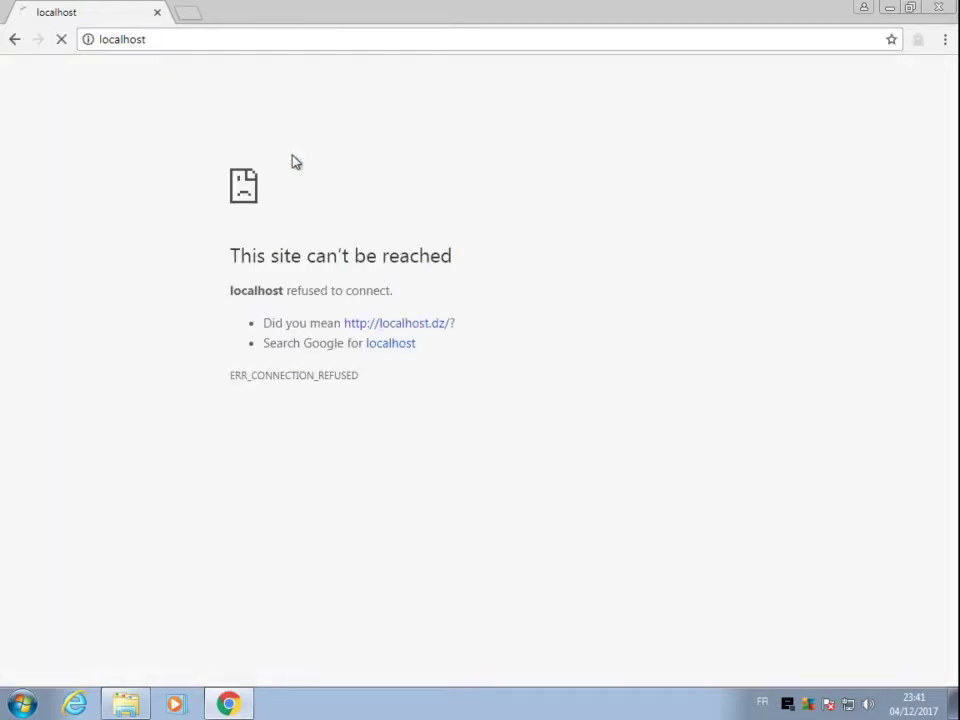
# Step: Load localhost:10000 in the browser, accept the PsService license agreement, and look over the EasyPHP Webserver dashboard
pyautogui.click(281, 34)
pyautogui.click(281, 34)
pyautogui.write(':')
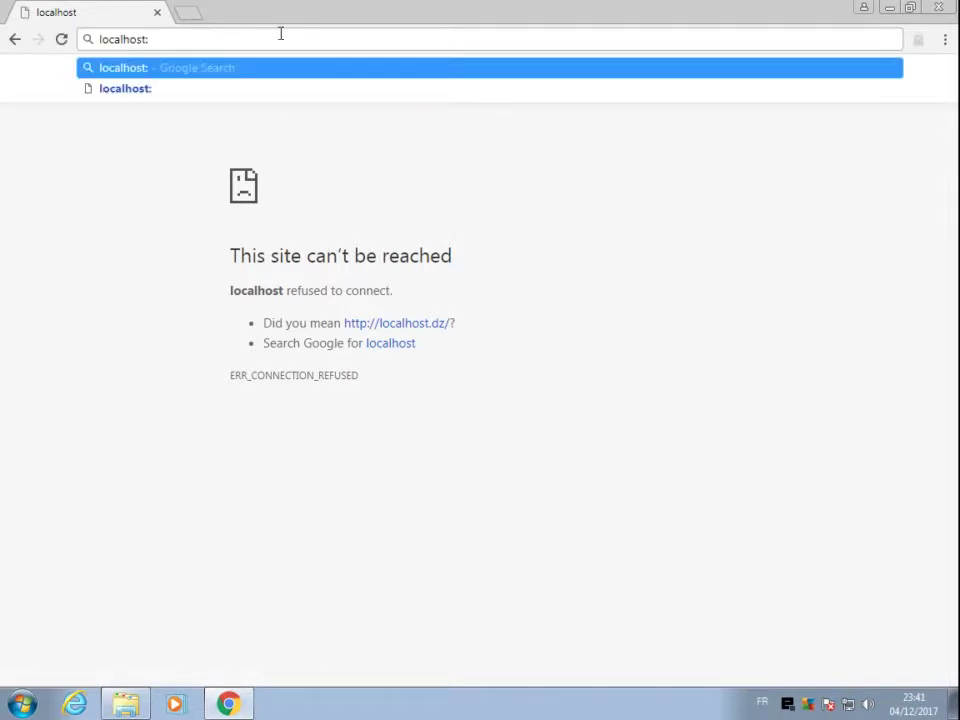
pyautogui.write('10000')
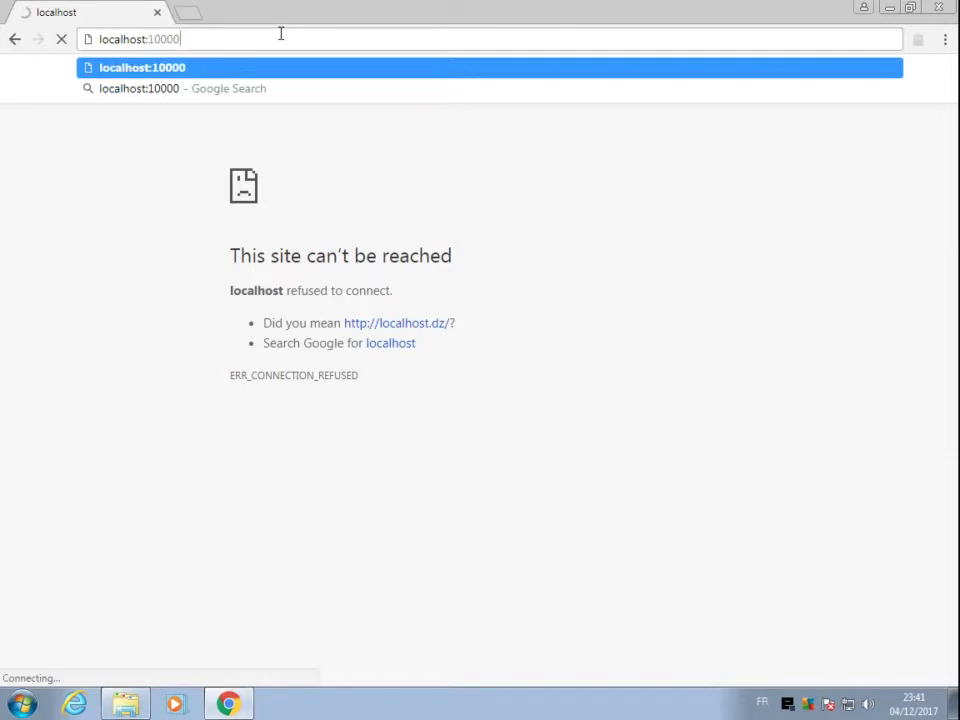
pyautogui.press('Return')
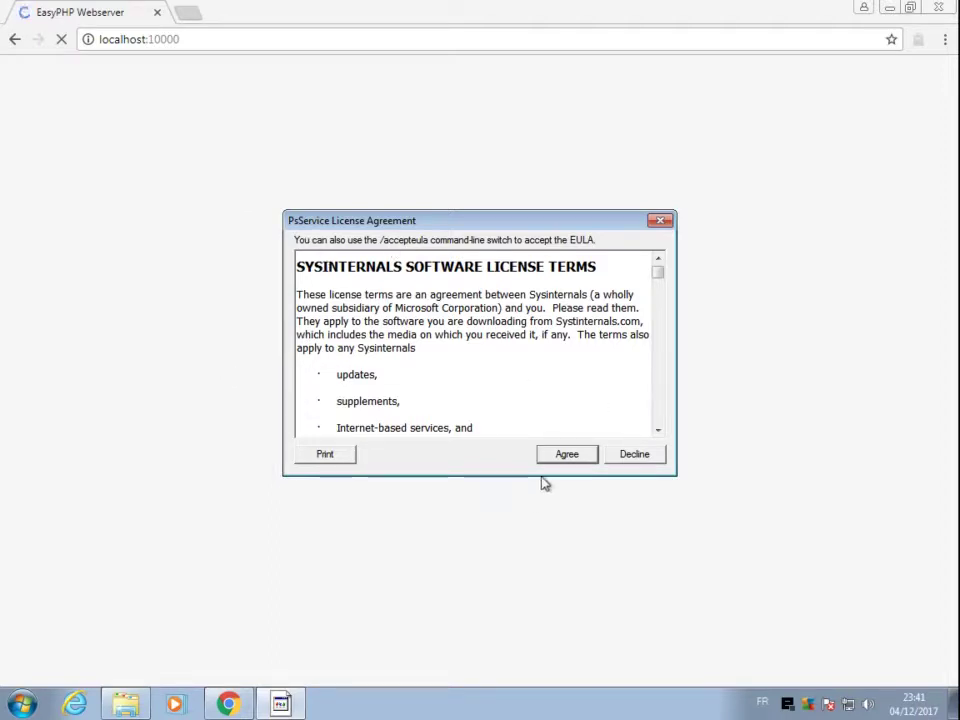
pyautogui.click(566, 455)
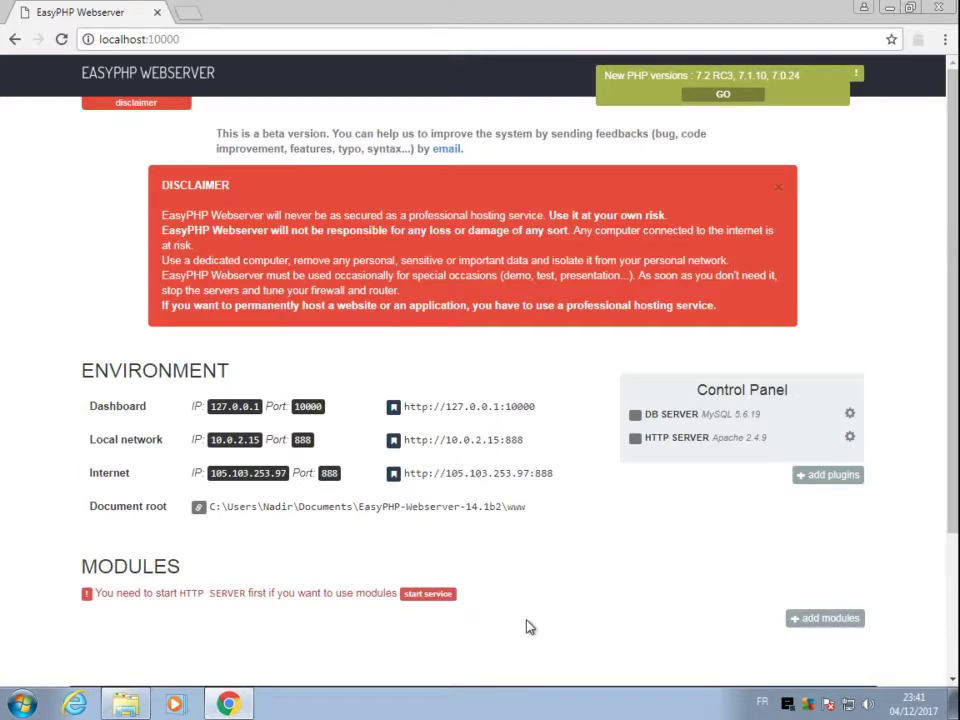
pyautogui.scroll(-2, 544, 613)
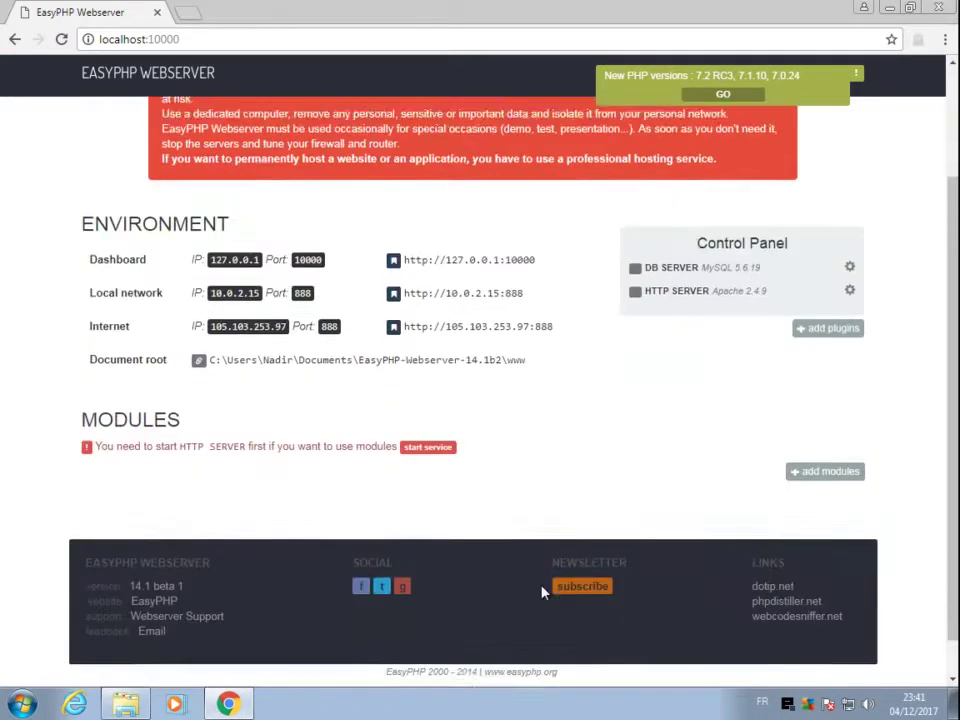
pyautogui.scroll(1, 527, 557)
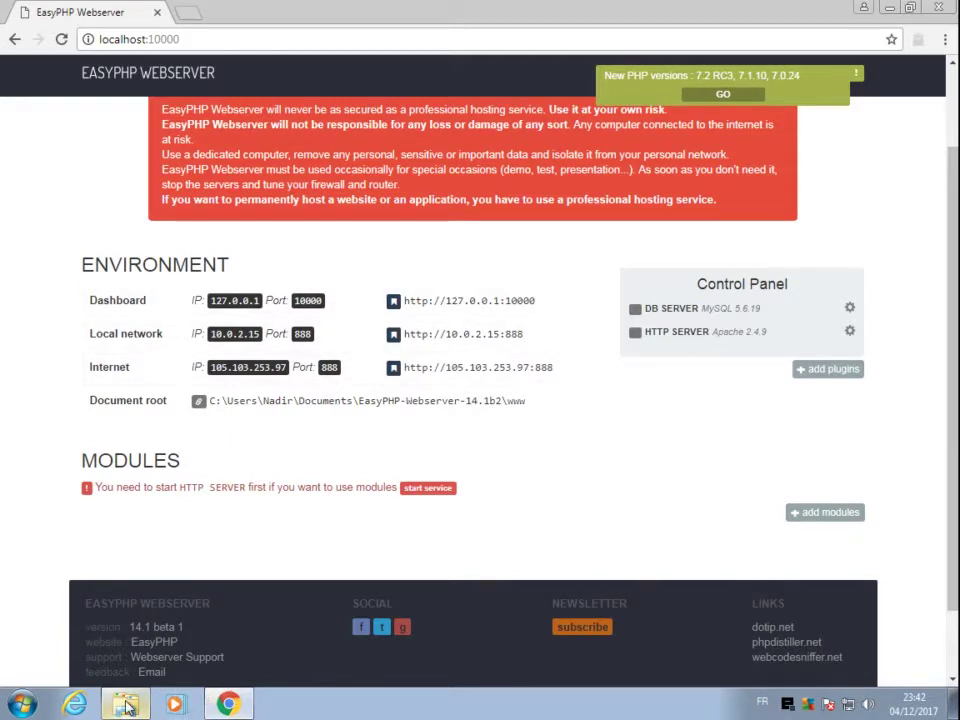
# Step: Switch to the EasyPHP-Webserver-14.1b2 folder window and open its binaries\httpserver\conf subfolder
pyautogui.moveTo(128, 707)
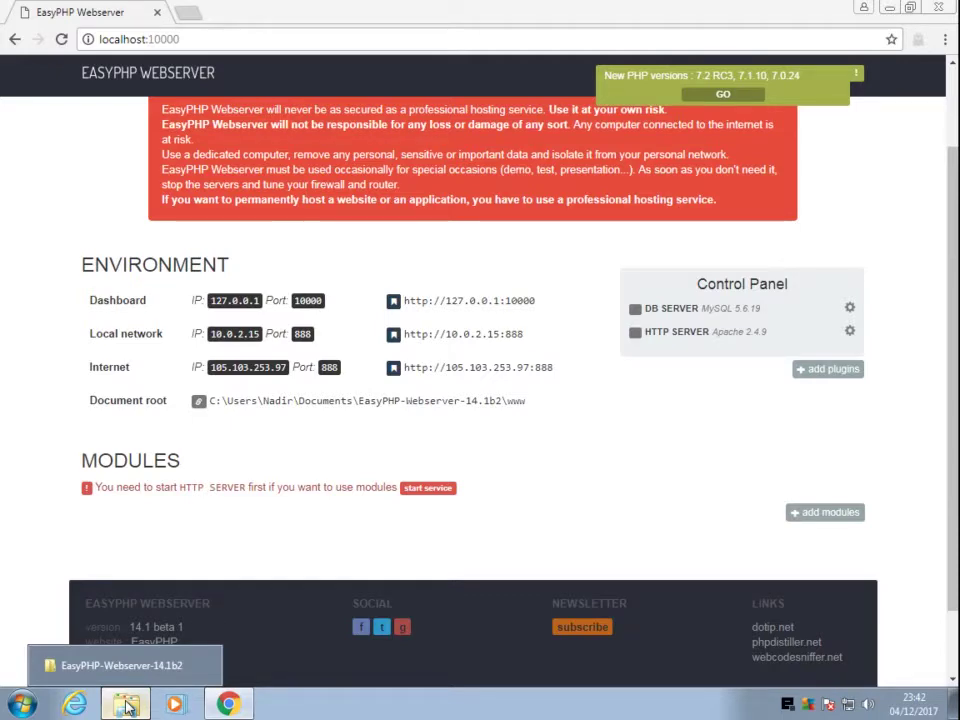
pyautogui.click(120, 665)
pyautogui.click(253, 398)
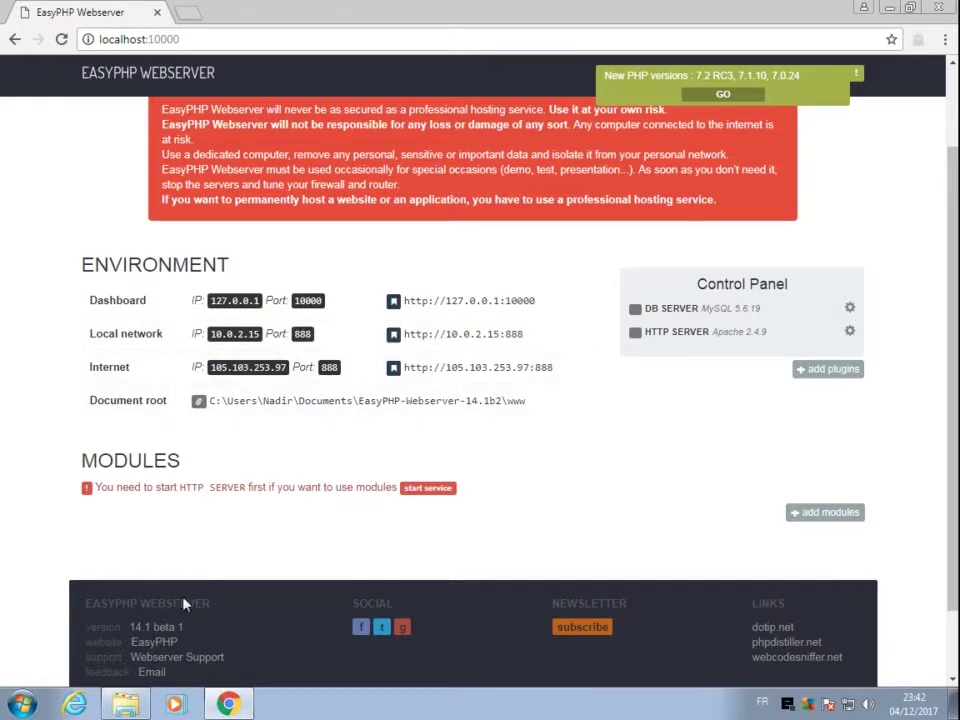
pyautogui.click(120, 703)
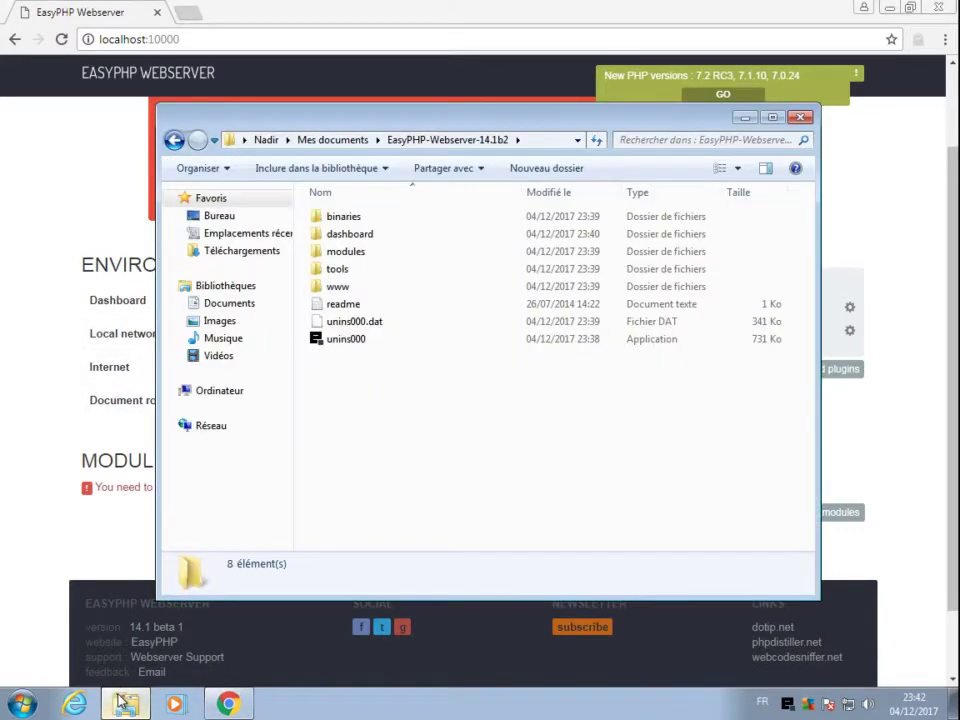
pyautogui.click(120, 703)
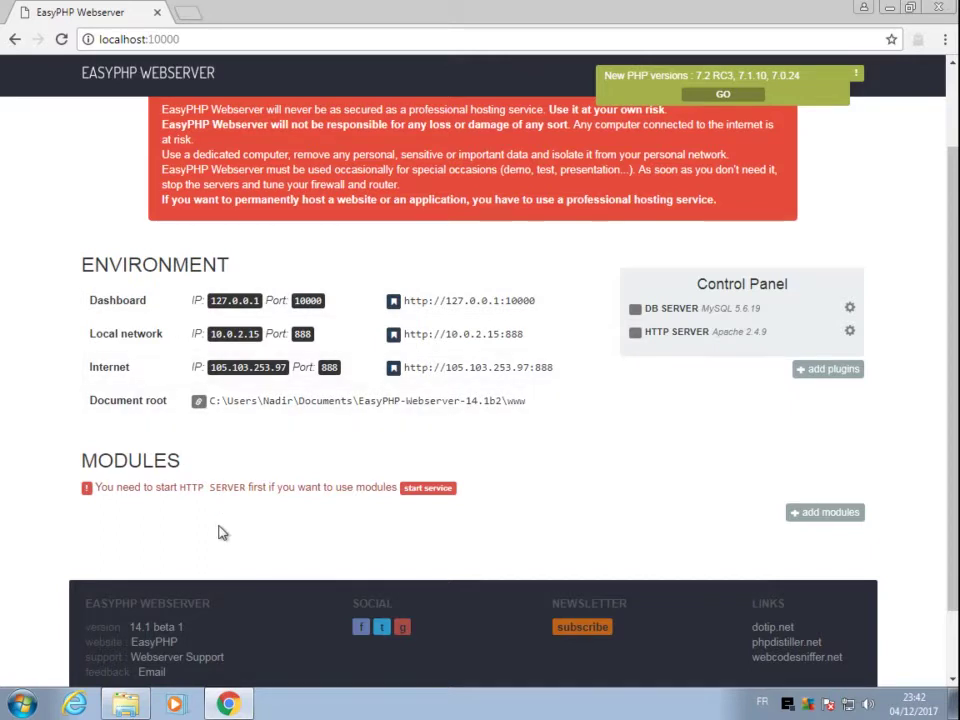
pyautogui.hotkey('alt', 'Tab')
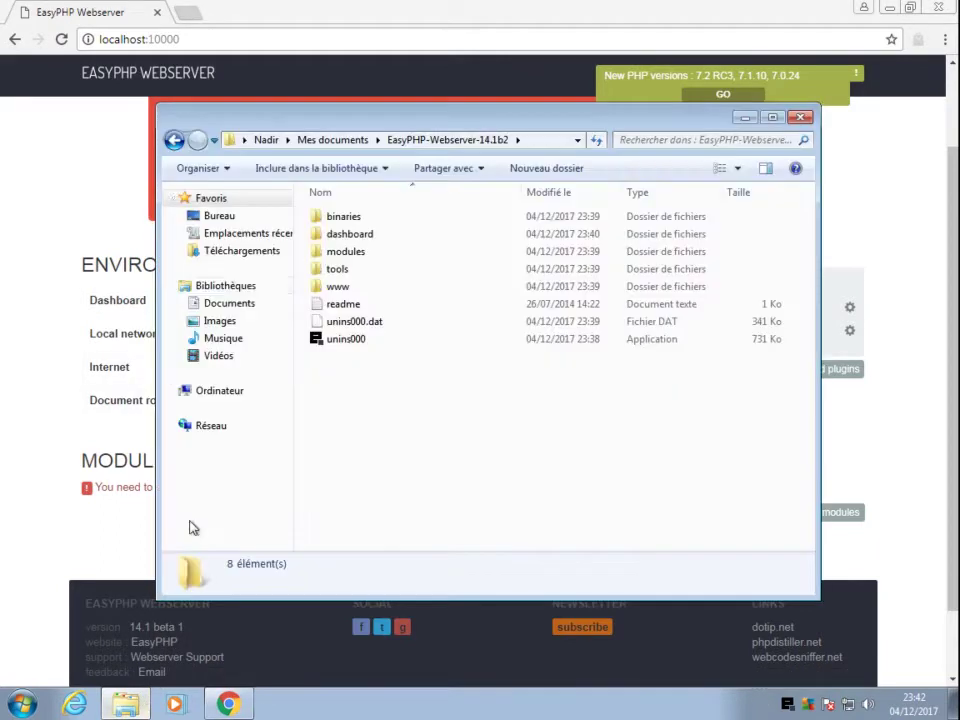
pyautogui.doubleClick(320, 216)
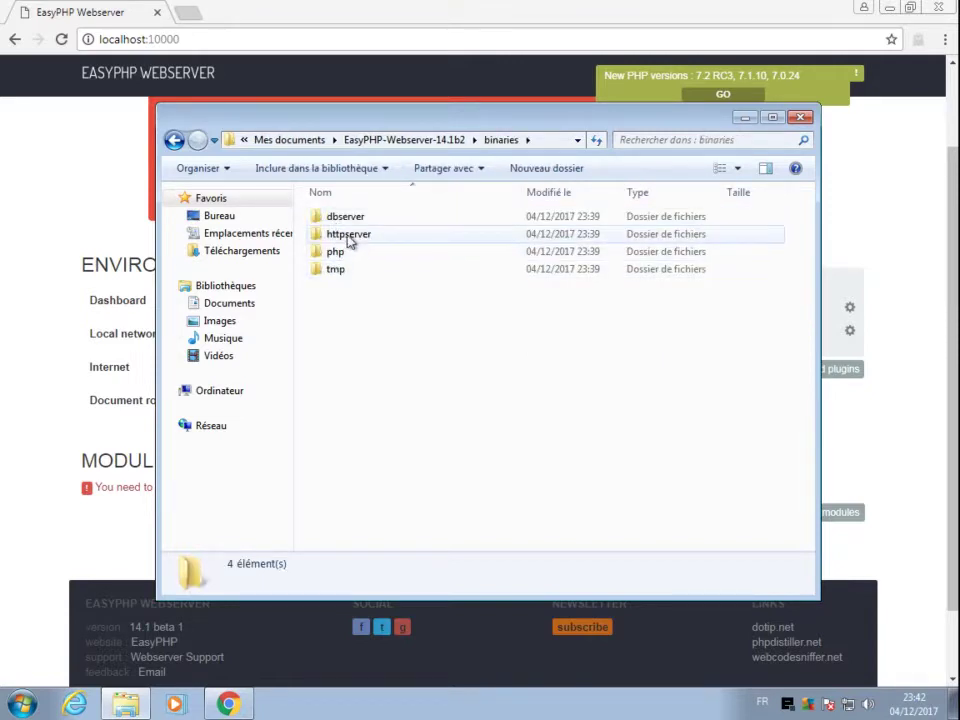
pyautogui.doubleClick(350, 240)
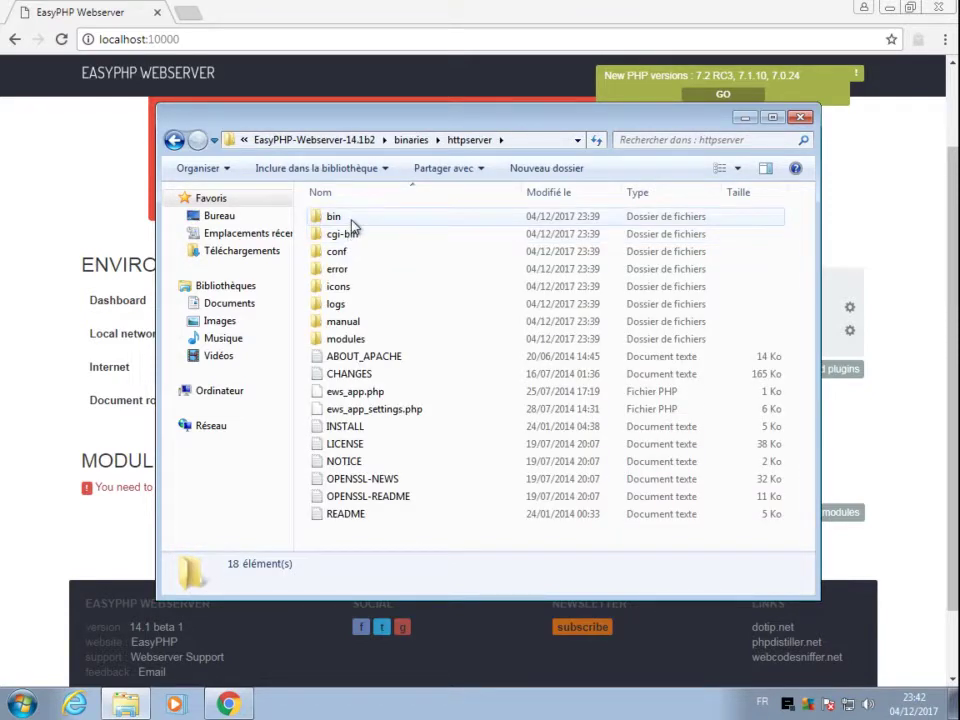
pyautogui.doubleClick(350, 251)
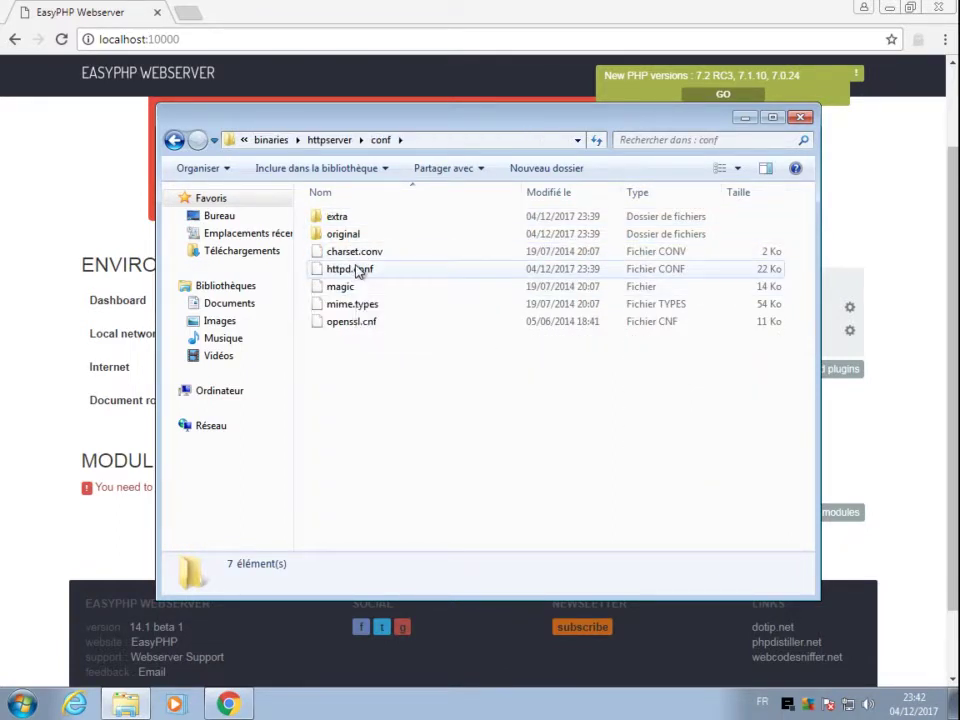
# Step: Open httpd.conf with WordPad, chosen from the installed programs, without making it the default for this file type
pyautogui.click(362, 270)
pyautogui.rightClick(360, 269)
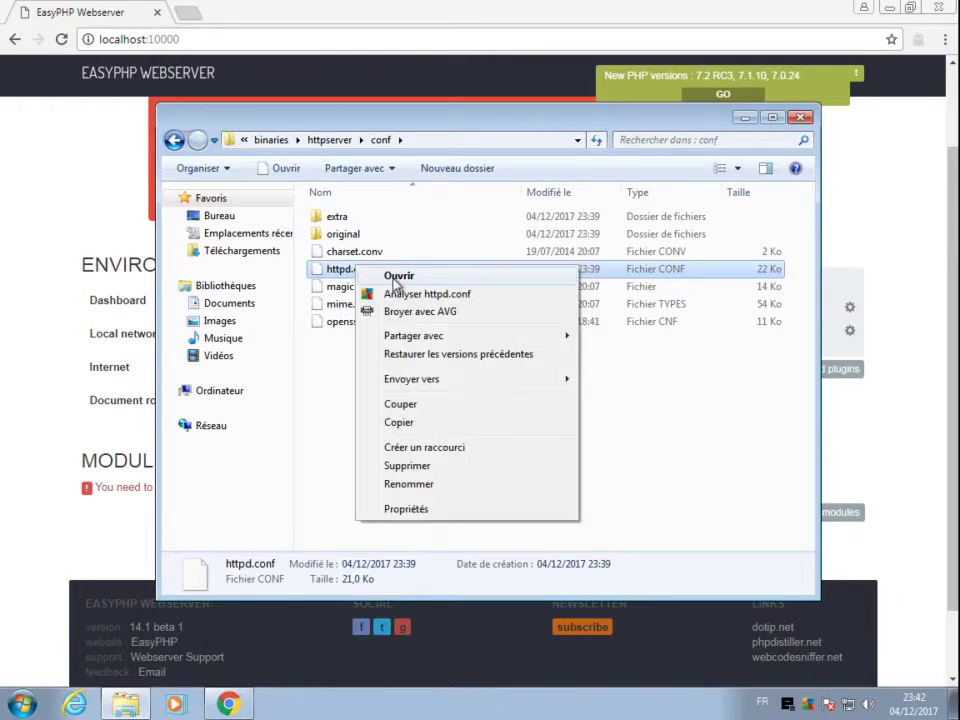
pyautogui.click(399, 279)
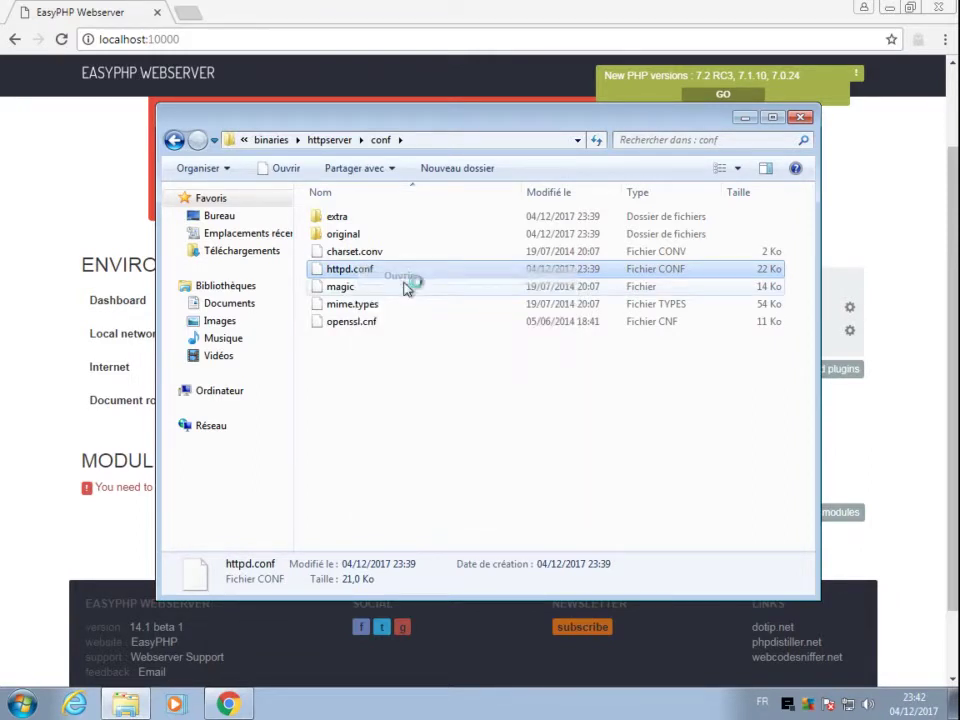
pyautogui.click(420, 400)
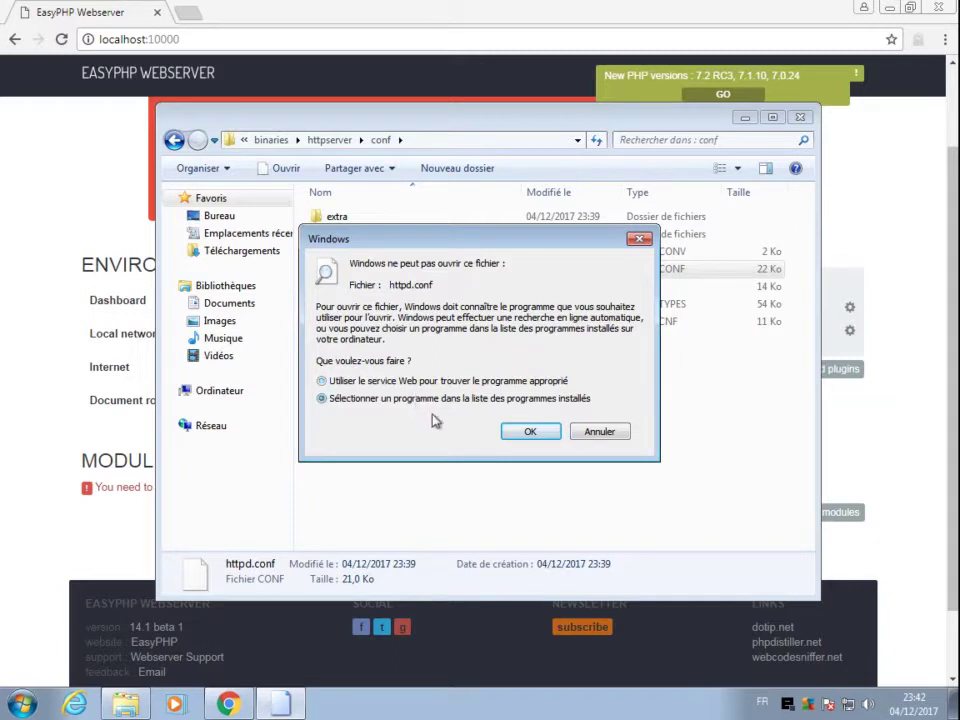
pyautogui.click(529, 431)
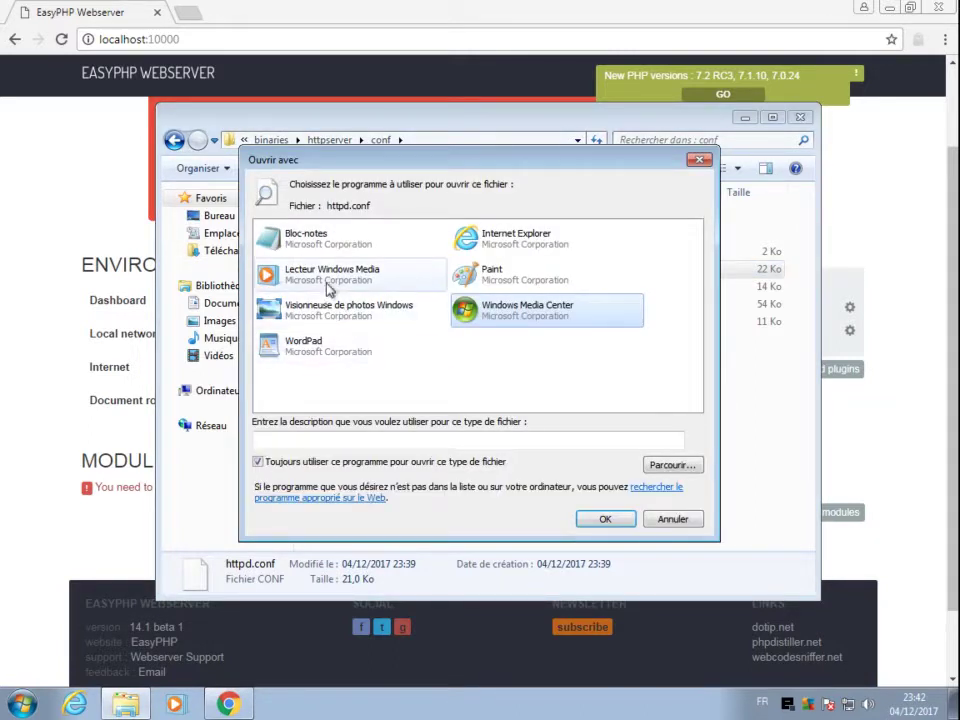
pyautogui.click(320, 244)
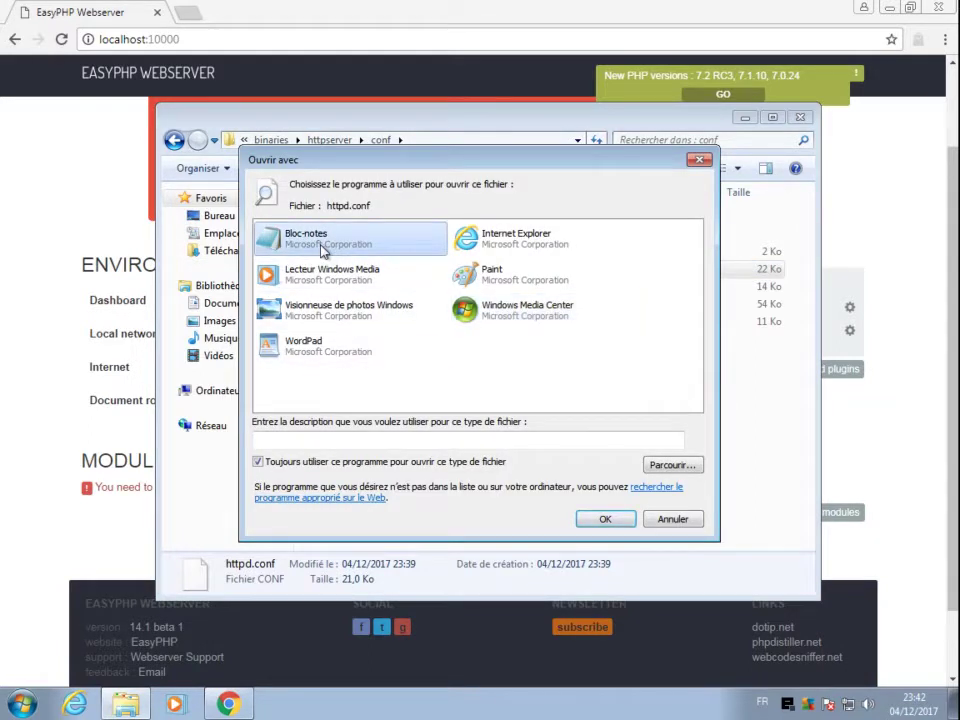
pyautogui.click(335, 350)
pyautogui.click(270, 470)
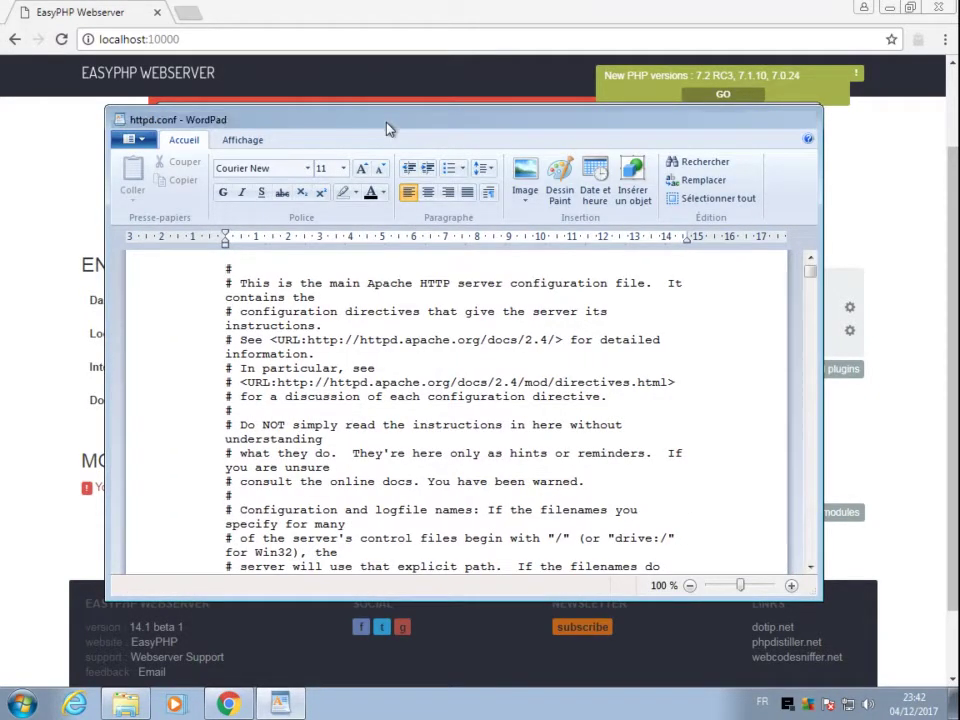
# Step: Maximize WordPad, search httpd.conf for 888, and change the port on the Listen 10.0.2.15 line to 80
pyautogui.doubleClick(390, 127)
pyautogui.scroll(-5, 352, 420)
pyautogui.scroll(1, 352, 420)
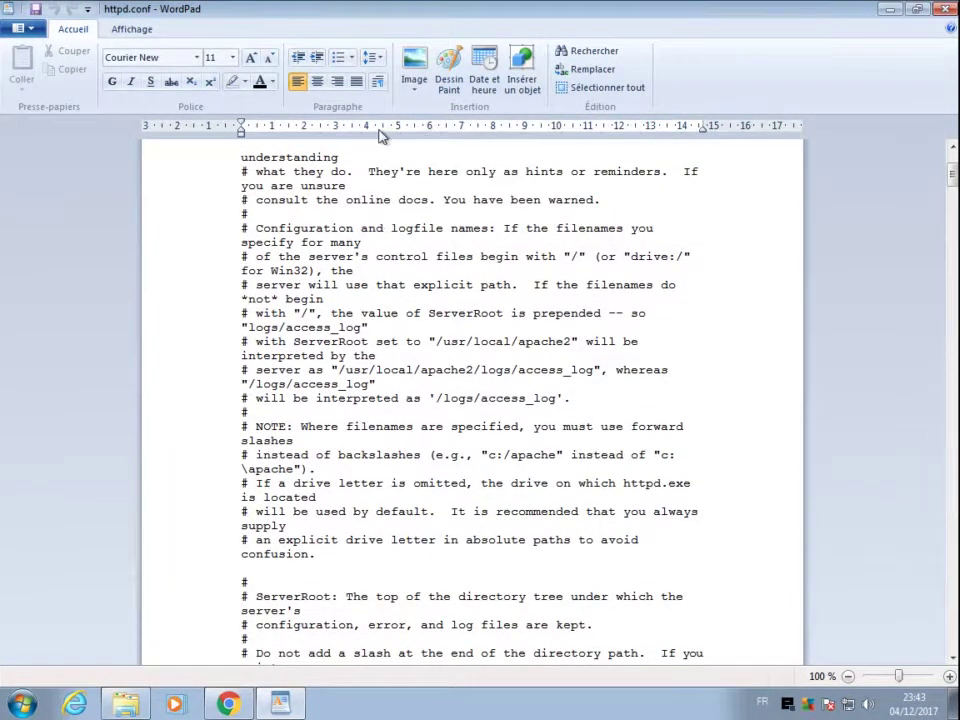
pyautogui.click(589, 52)
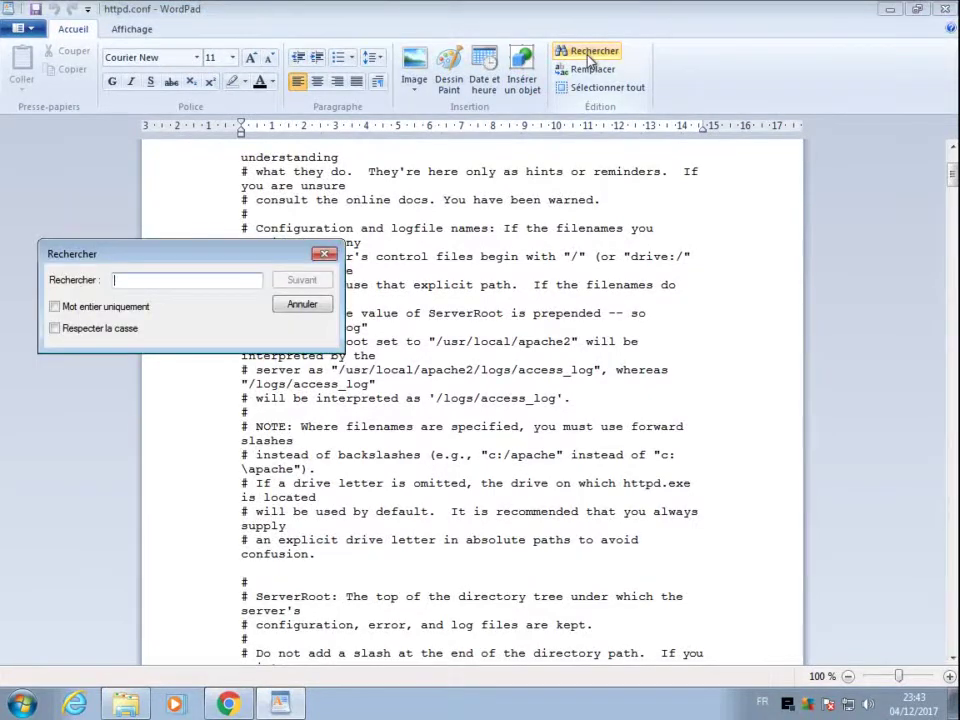
pyautogui.write('888')
pyautogui.press('Return')
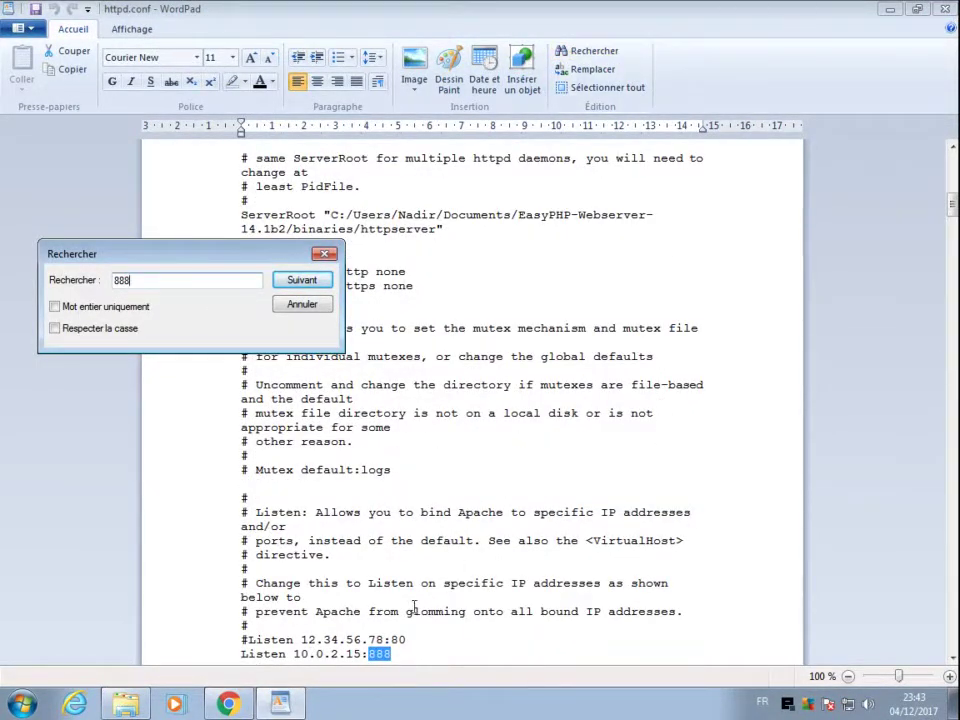
pyautogui.click(395, 655)
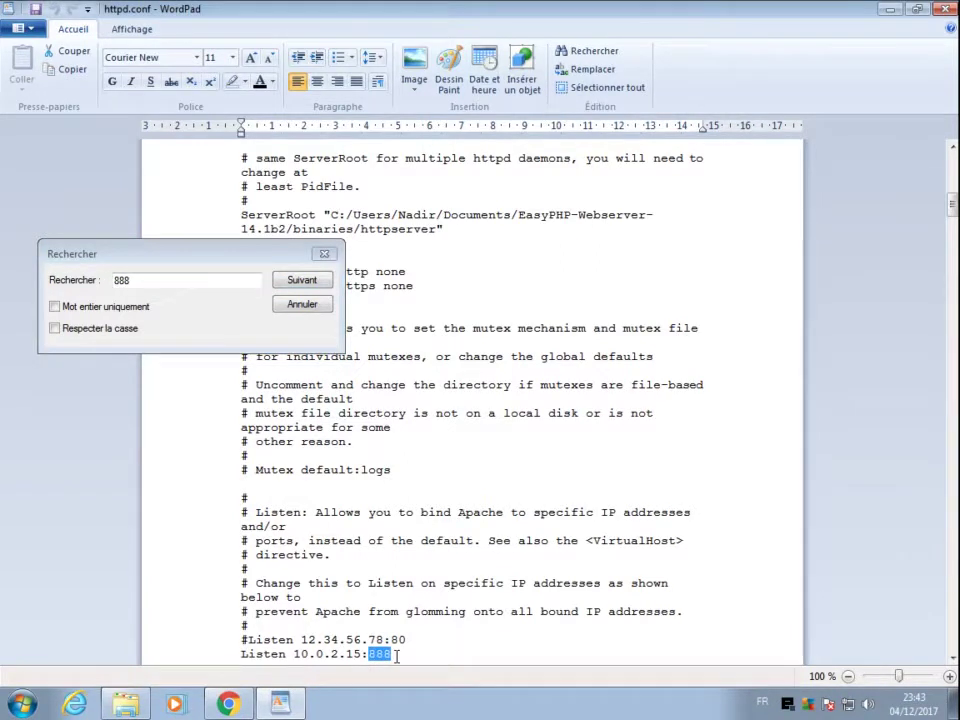
pyautogui.click(396, 655)
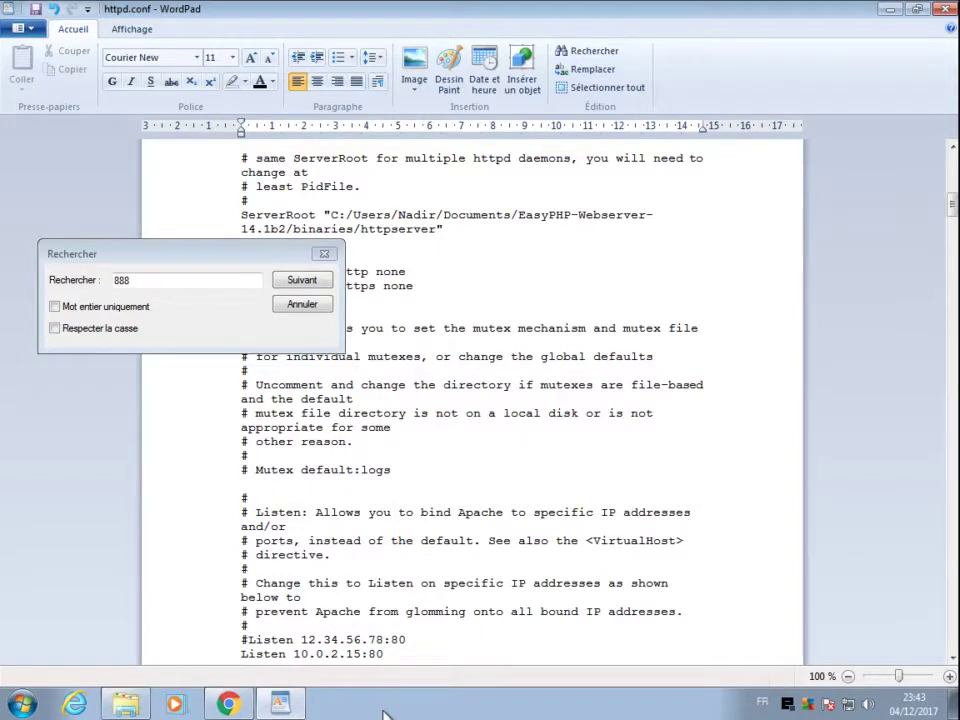
# Step: Check the ports on the Chrome dashboard, return to WordPad, find the next 888, and set the ServerName 10.0.2.15 port to 80
pyautogui.click(238, 708)
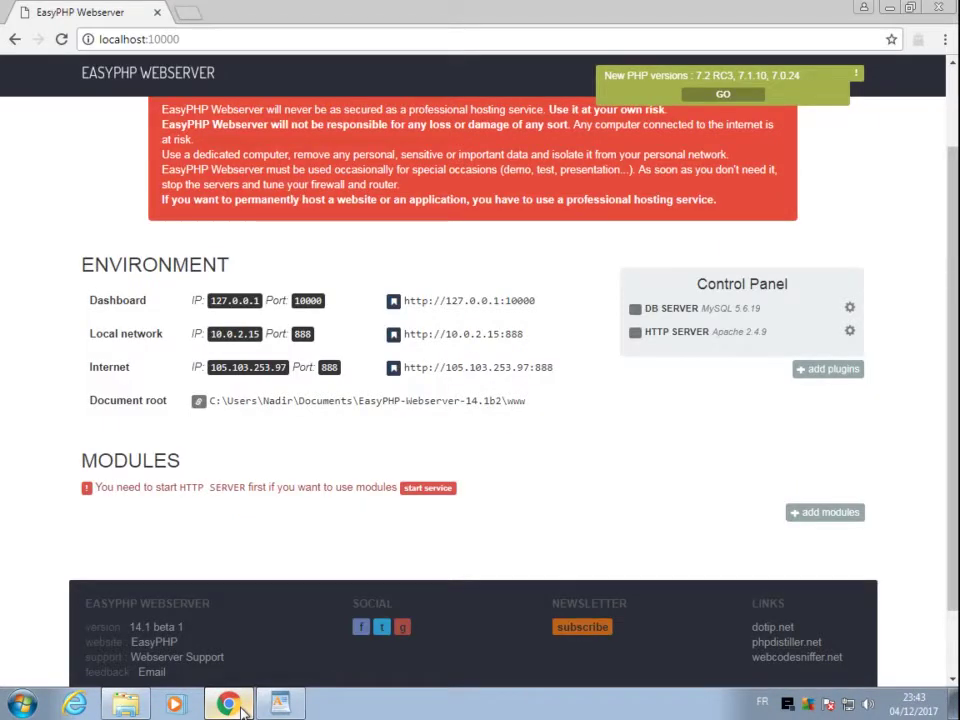
pyautogui.click(242, 713)
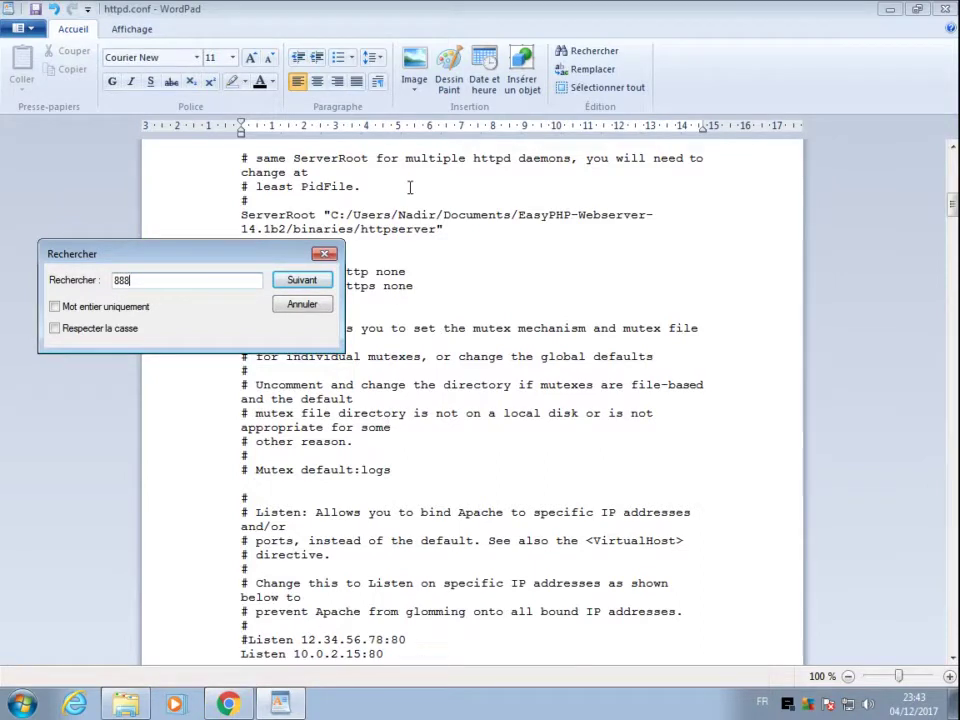
pyautogui.click(313, 286)
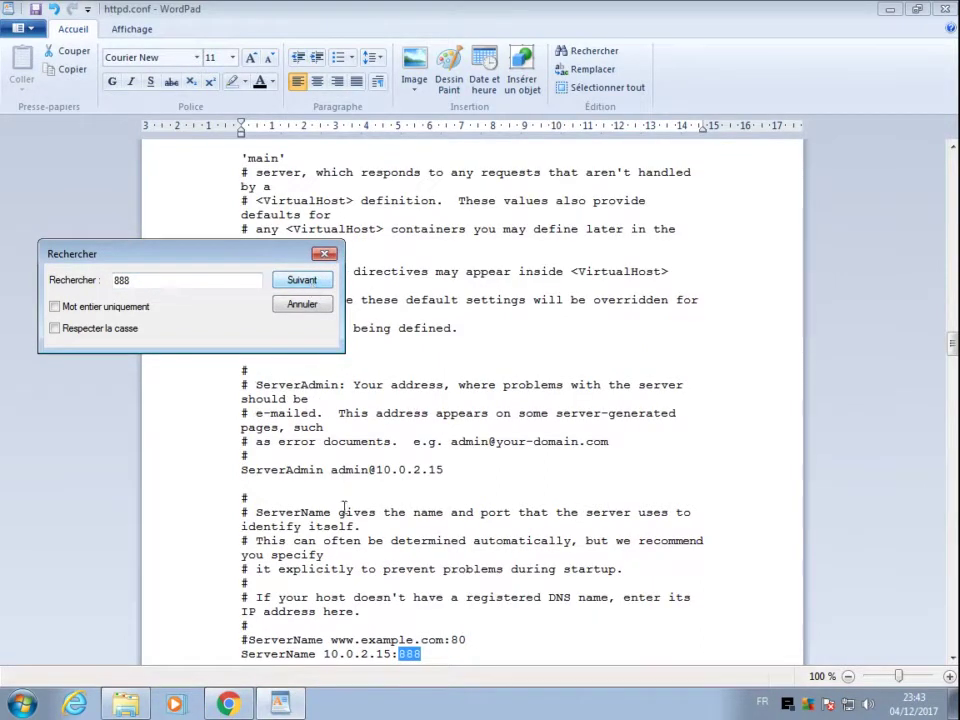
pyautogui.click(430, 656)
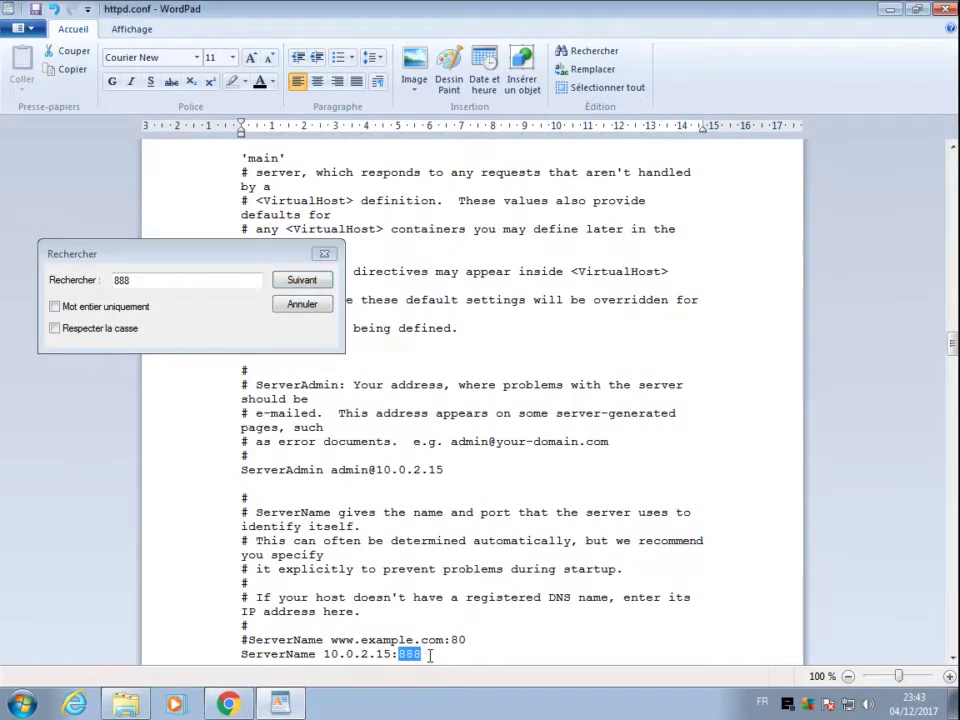
pyautogui.write('80')
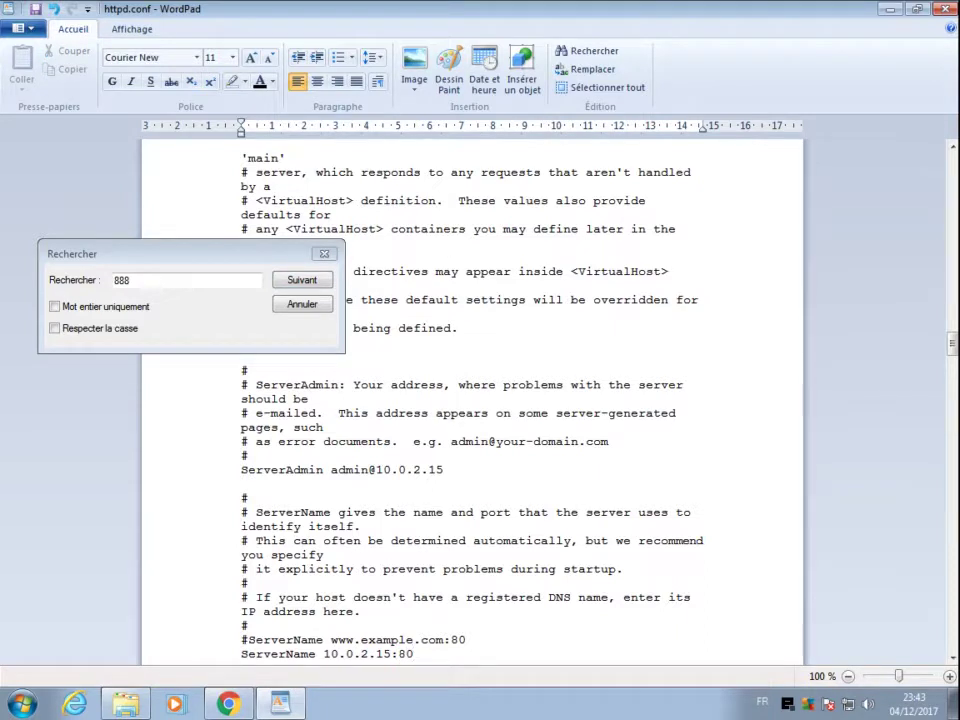
# Step: Search for any remaining 888, close the search, and close WordPad, saving the changes to httpd.conf
pyautogui.click(288, 284)
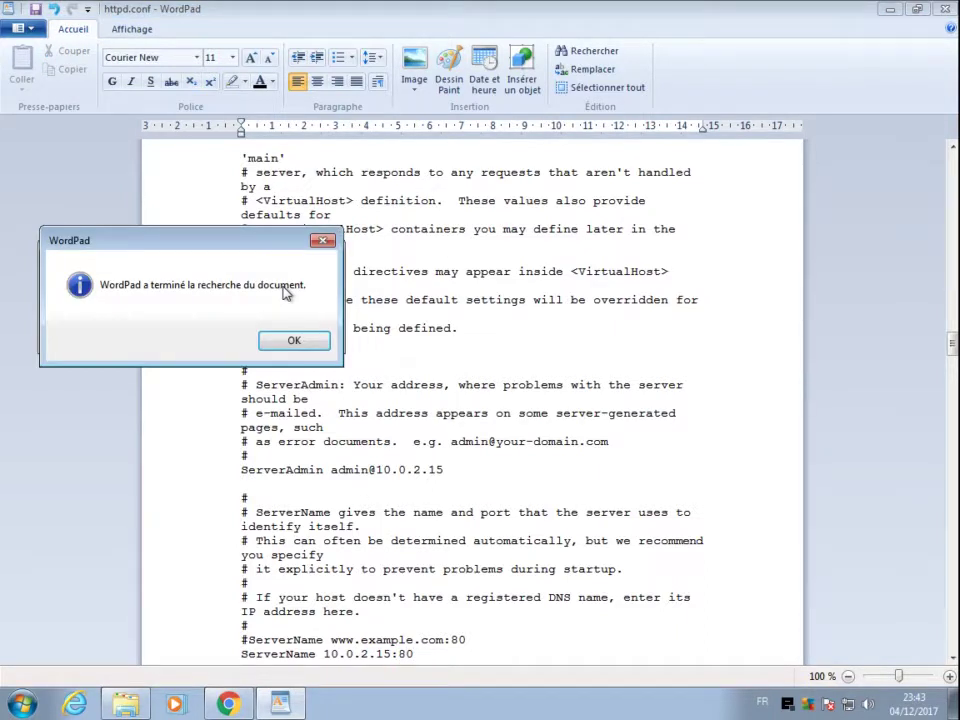
pyautogui.click(281, 341)
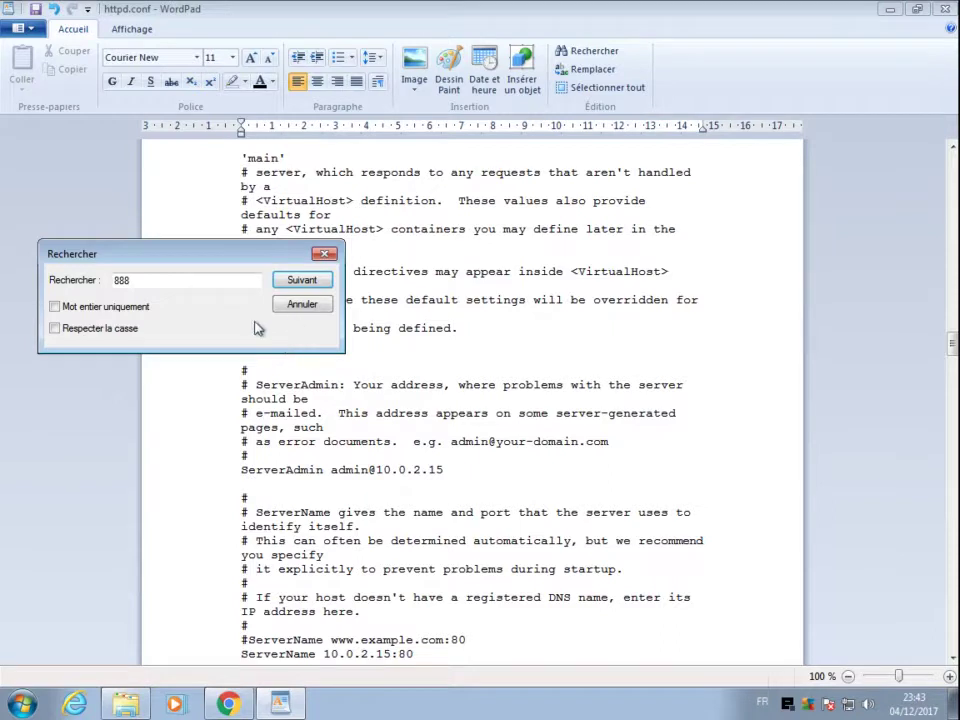
pyautogui.click(290, 305)
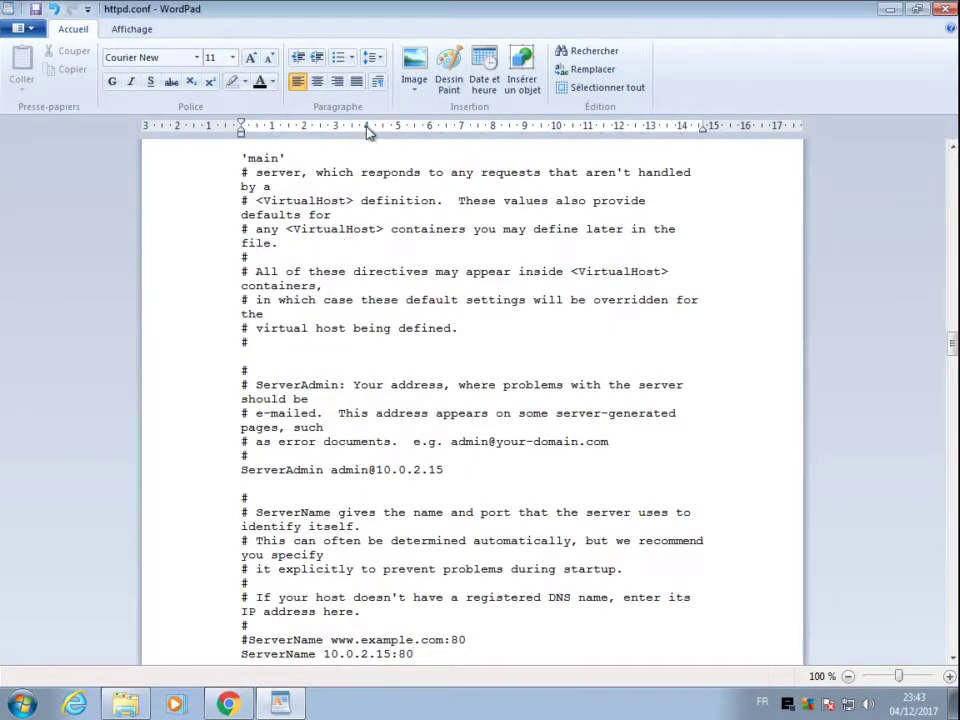
pyautogui.click(944, 10)
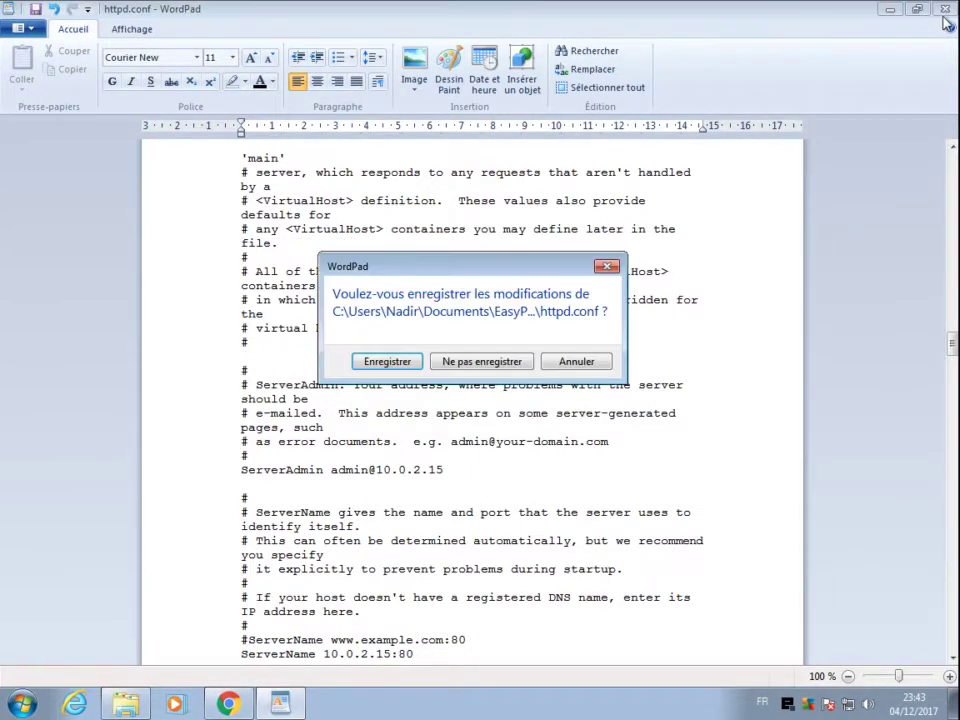
pyautogui.click(400, 366)
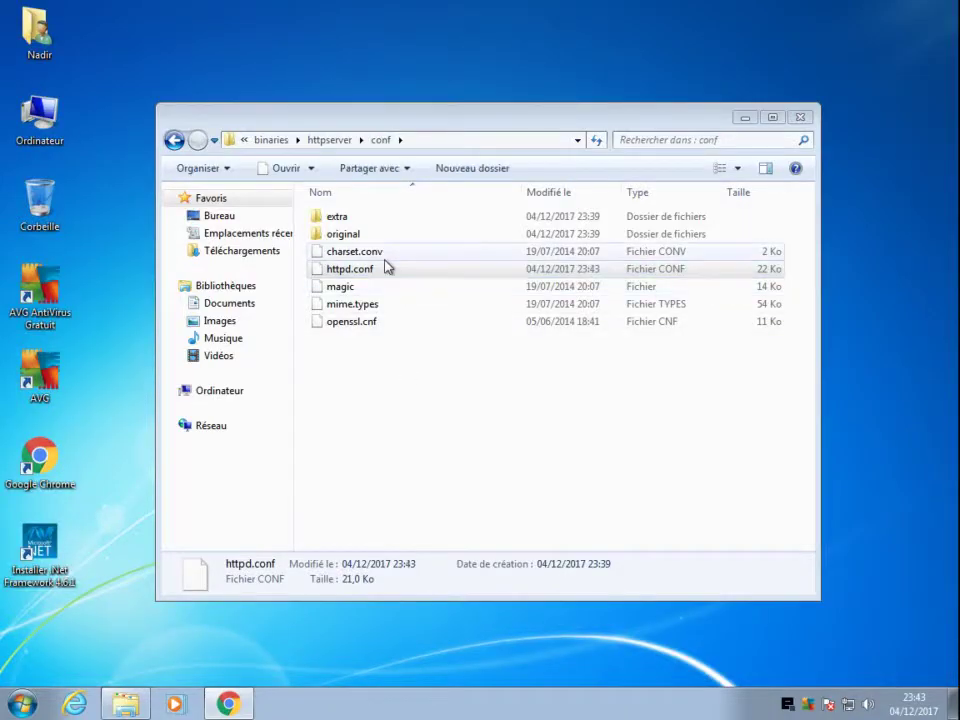
pyautogui.rightClick(790, 704)
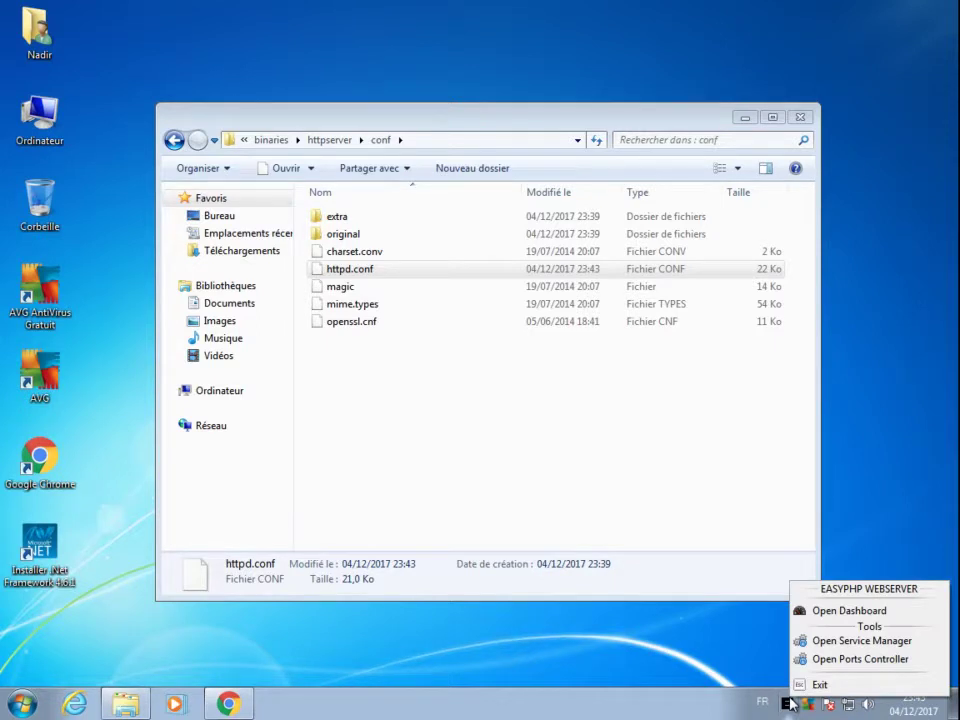
pyautogui.click(578, 405)
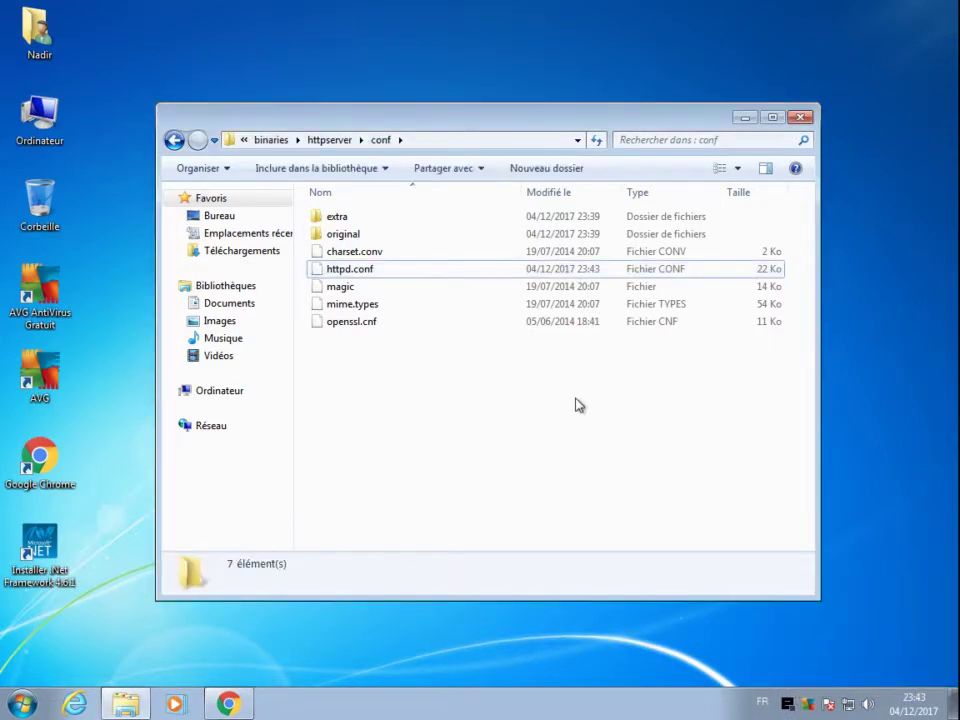
# Step: Switch to Chrome and remove the port 10000 from the localhost address
pyautogui.click(243, 705)
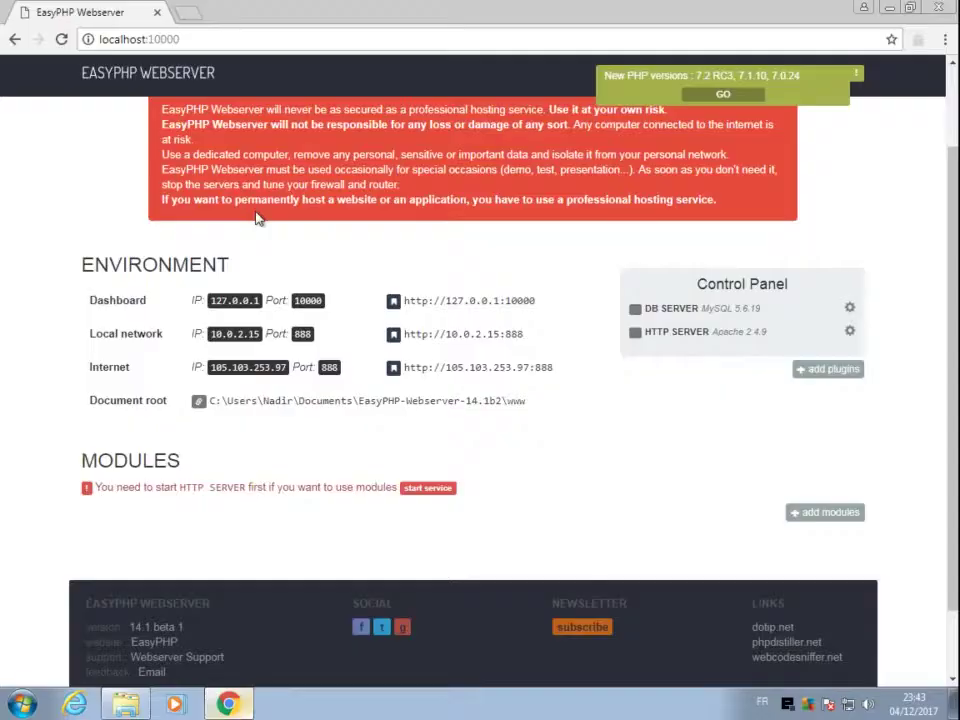
pyautogui.moveTo(147, 39); pyautogui.dragTo(223, 38)
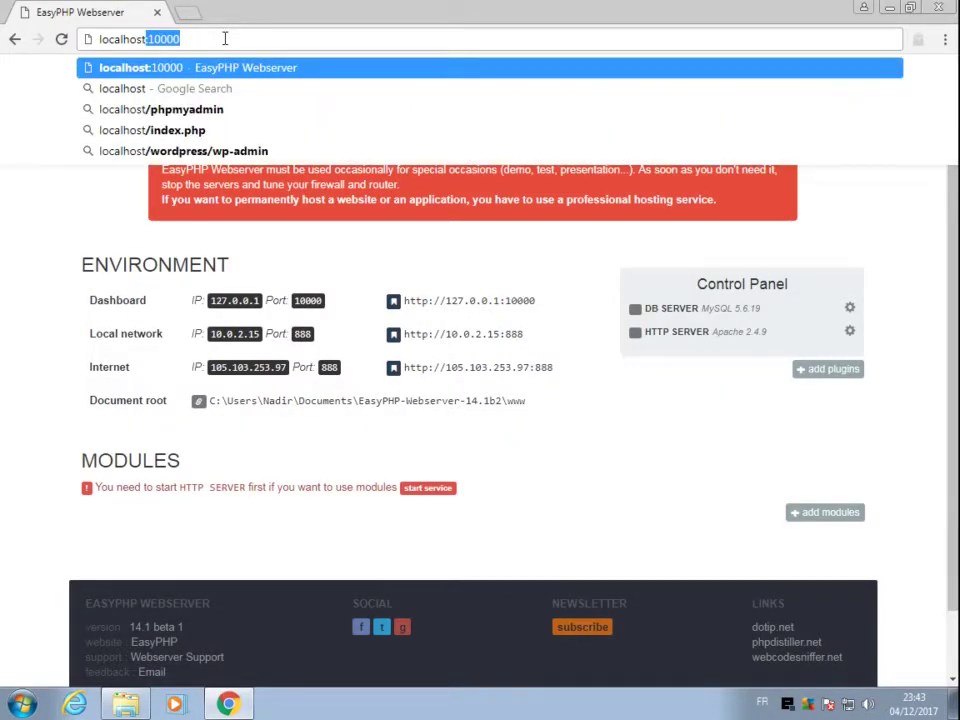
pyautogui.press('BackSpace')
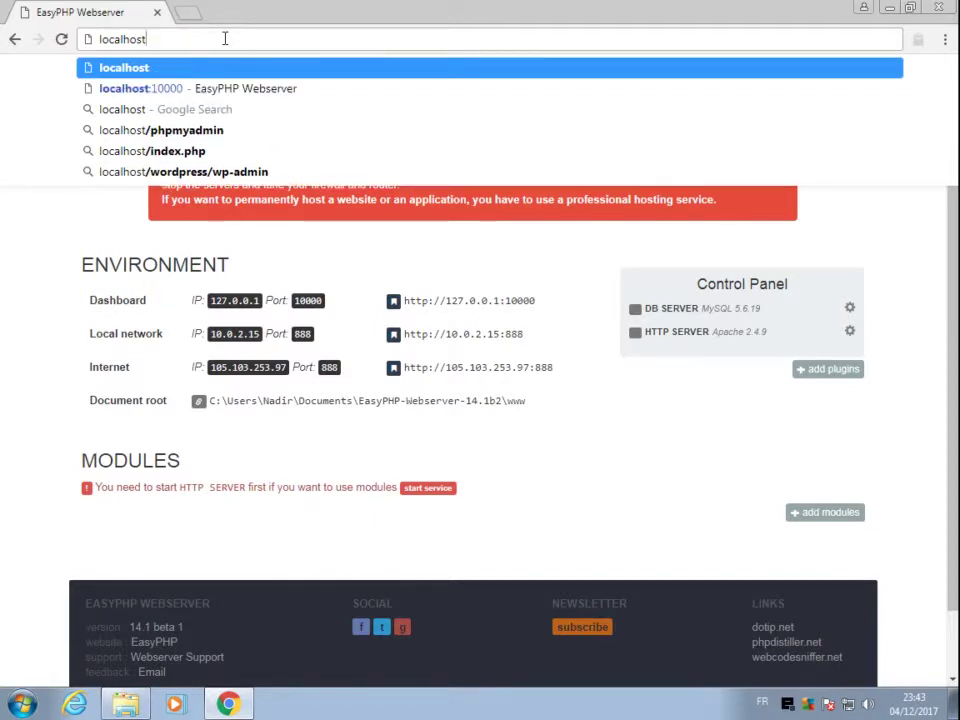
pyautogui.click(233, 340)
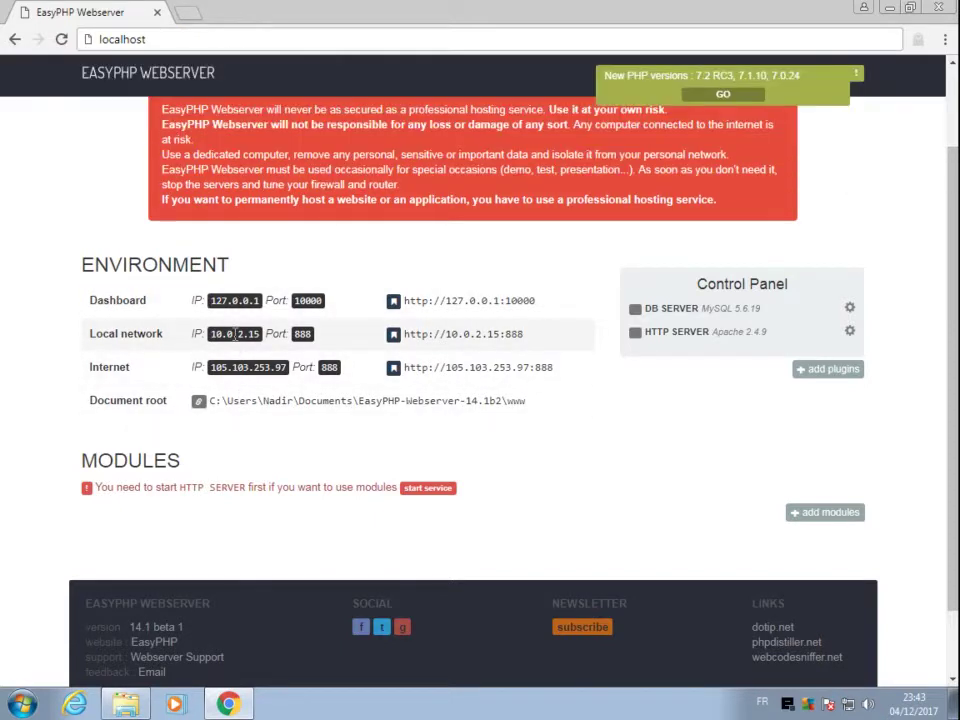
# Step: Copy the local network IP from the dashboard, load 10.0.2.15 in the browser, and reload the page
pyautogui.tripleClick(235, 334)
pyautogui.click(236, 336)
pyautogui.moveTo(212, 334); pyautogui.dragTo(261, 336)
pyautogui.hotkey('ctrl', 'c')
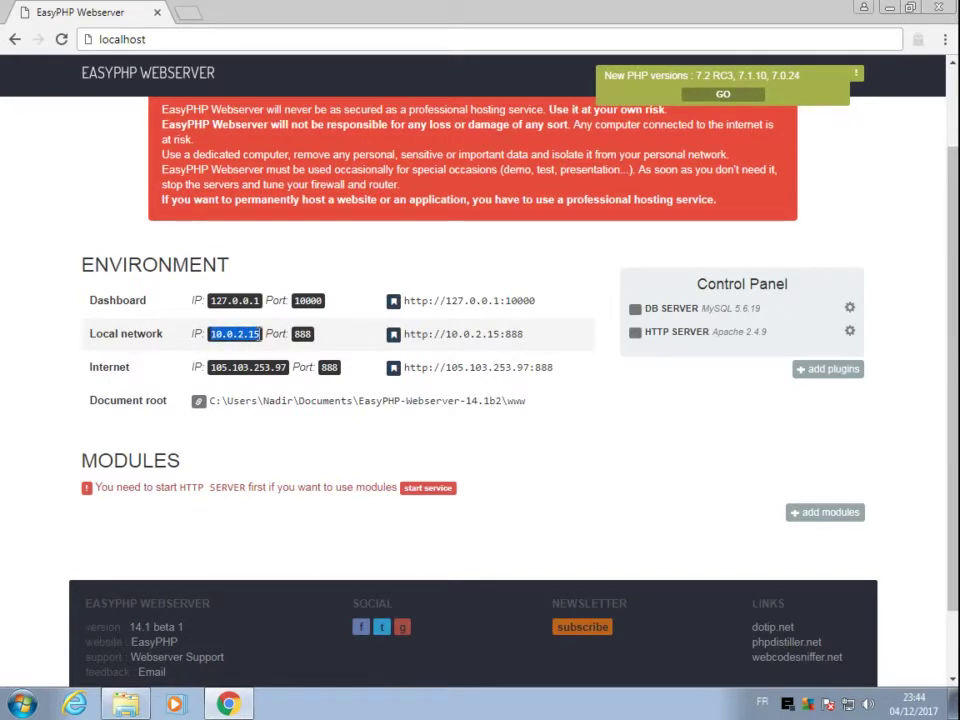
pyautogui.rightClick(259, 335)
pyautogui.click(268, 345)
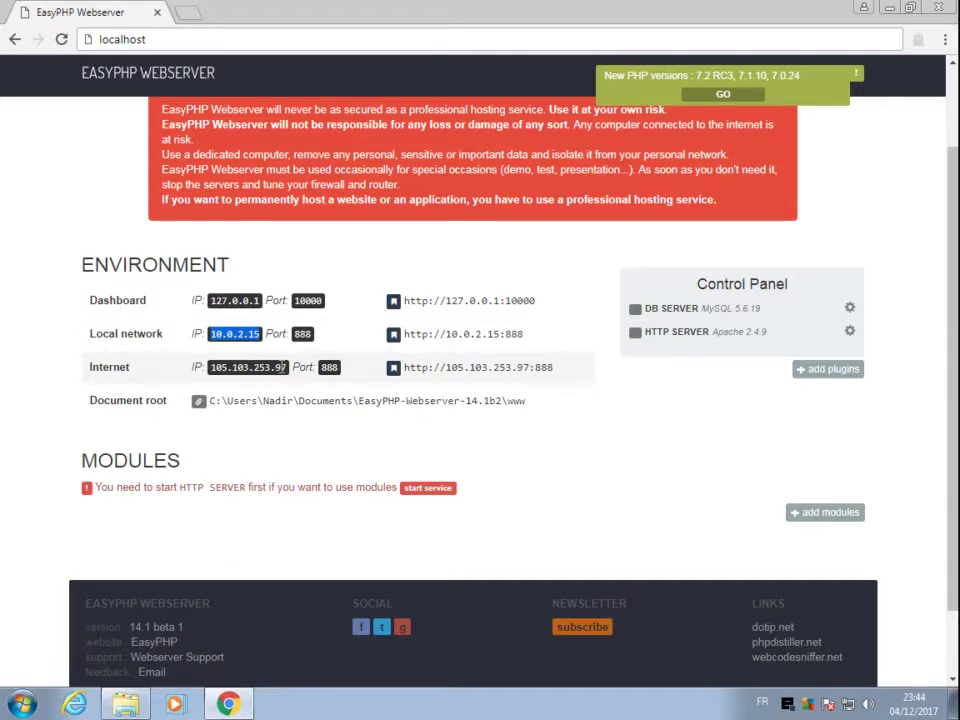
pyautogui.click(108, 39)
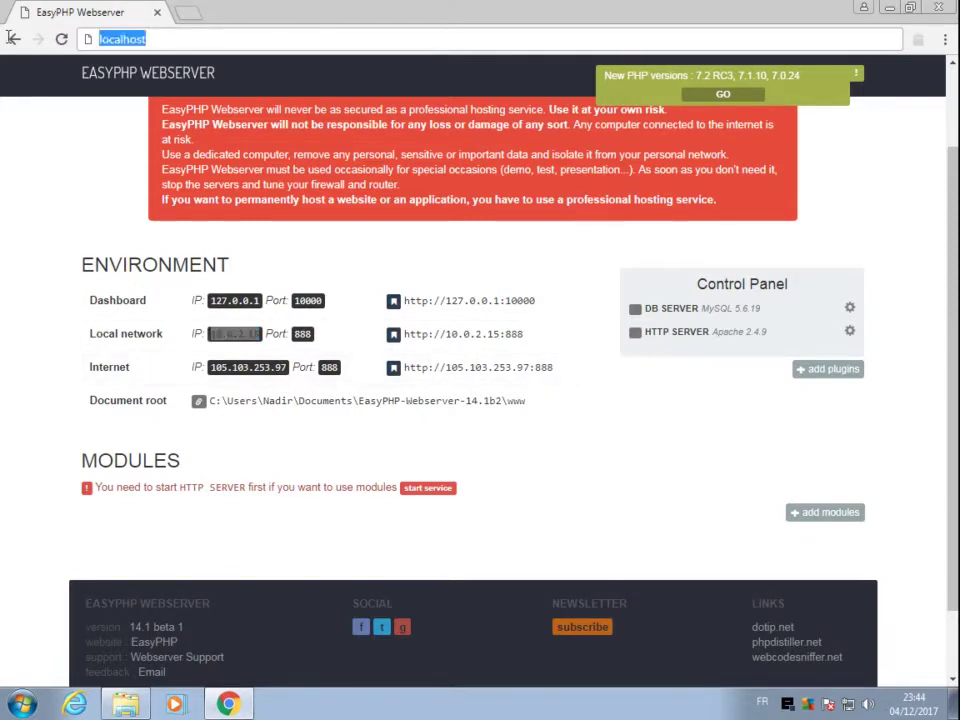
pyautogui.hotkey('ctrl', 'v')
pyautogui.press('Return')
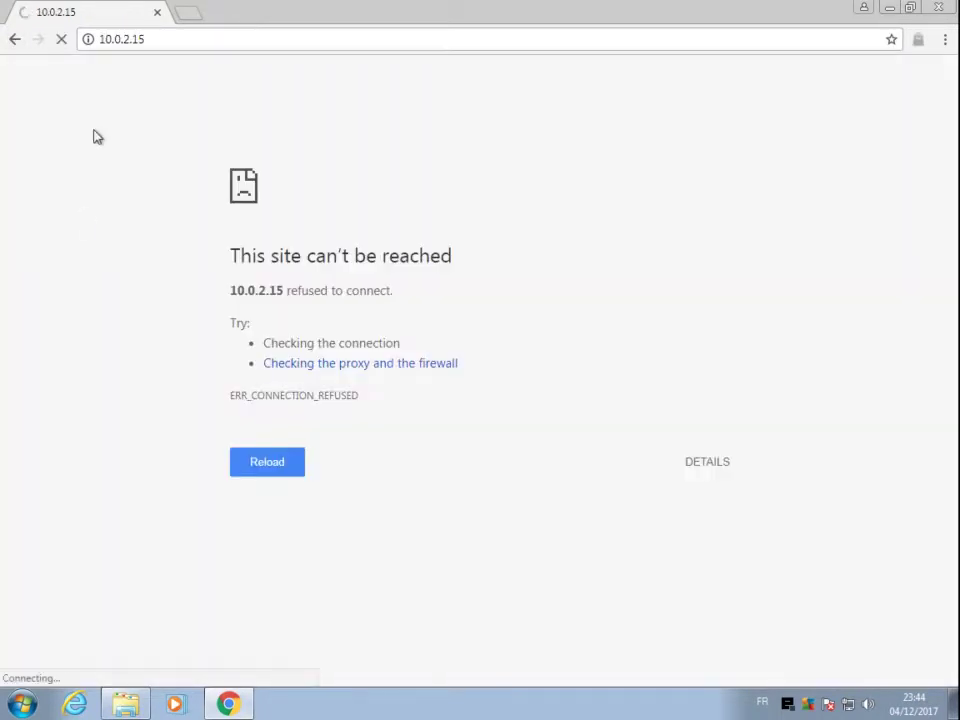
pyautogui.click(61, 39)
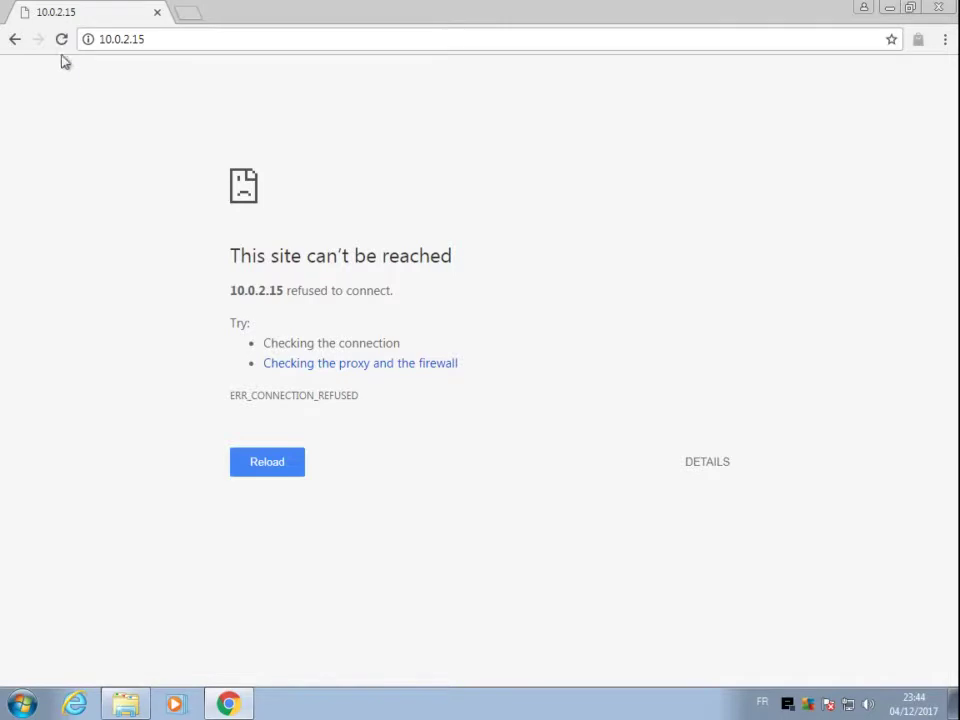
# Step: Exit EasyPHP Webserver and minimize the Chrome window
pyautogui.rightClick(788, 704)
pyautogui.click(818, 693)
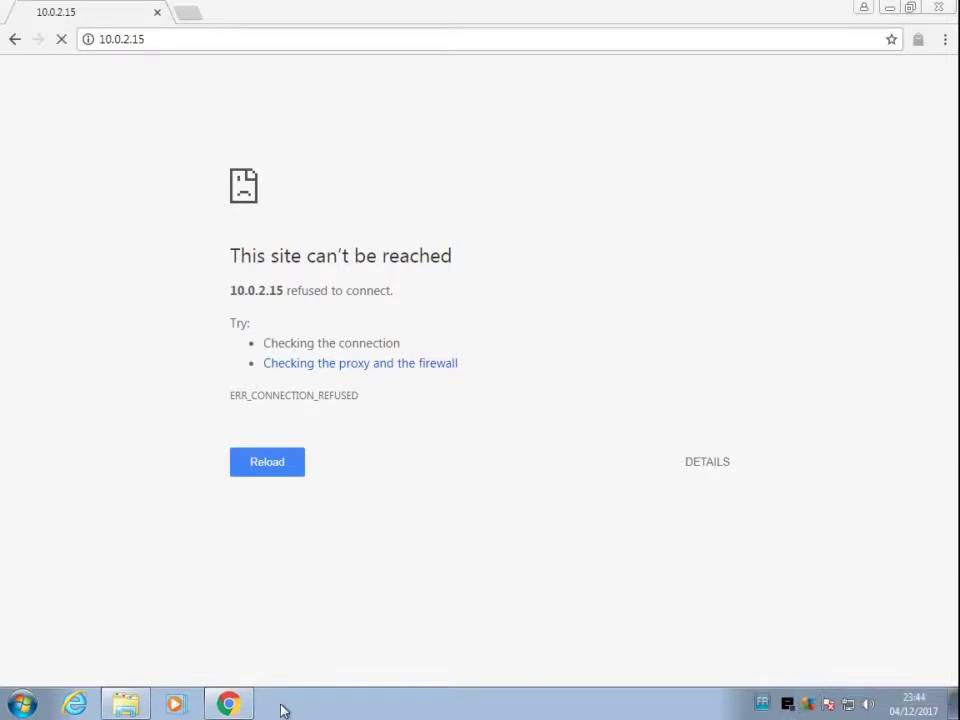
pyautogui.click(222, 705)
# Step: Create a desktop shortcut for EasyPHP WebServer 14.1 from the installed programs and launch the server with it
pyautogui.press('super')
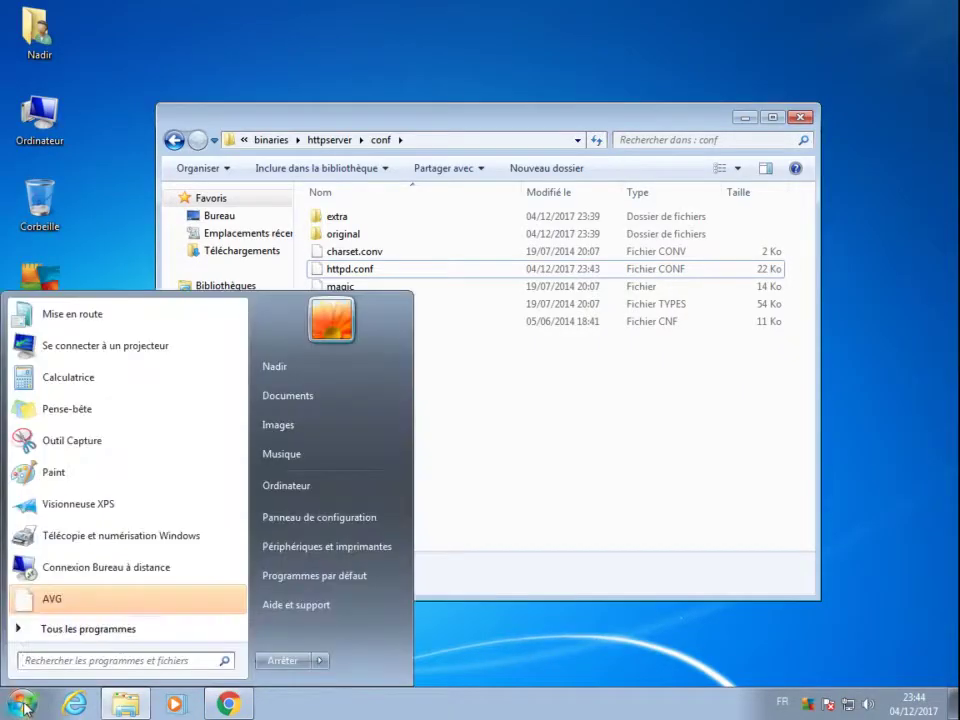
pyautogui.click(64, 632)
pyautogui.click(68, 530)
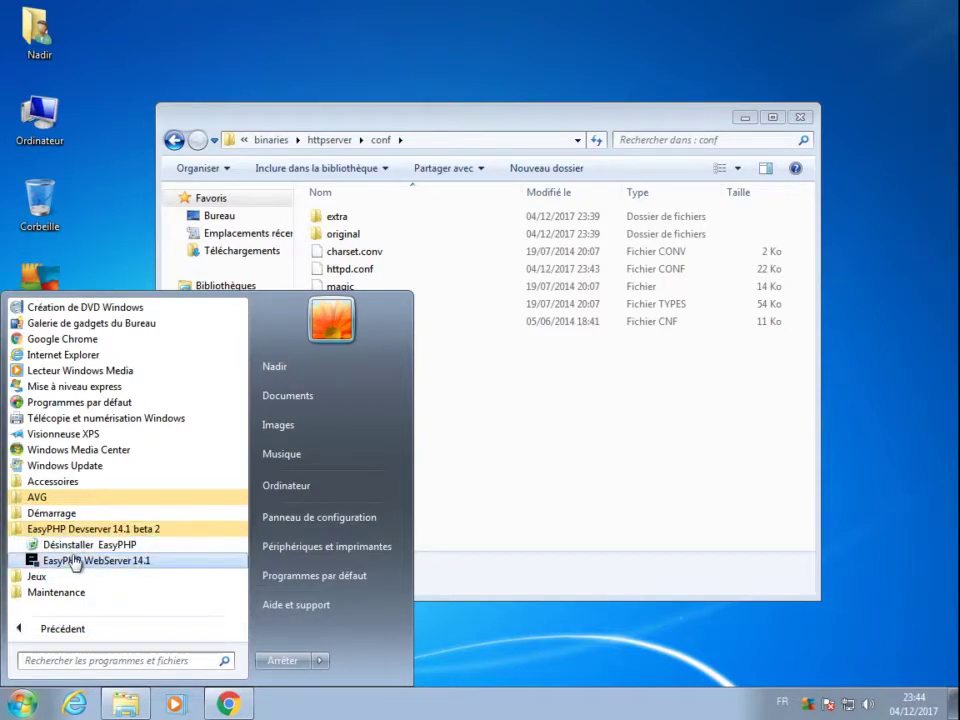
pyautogui.rightClick(70, 562)
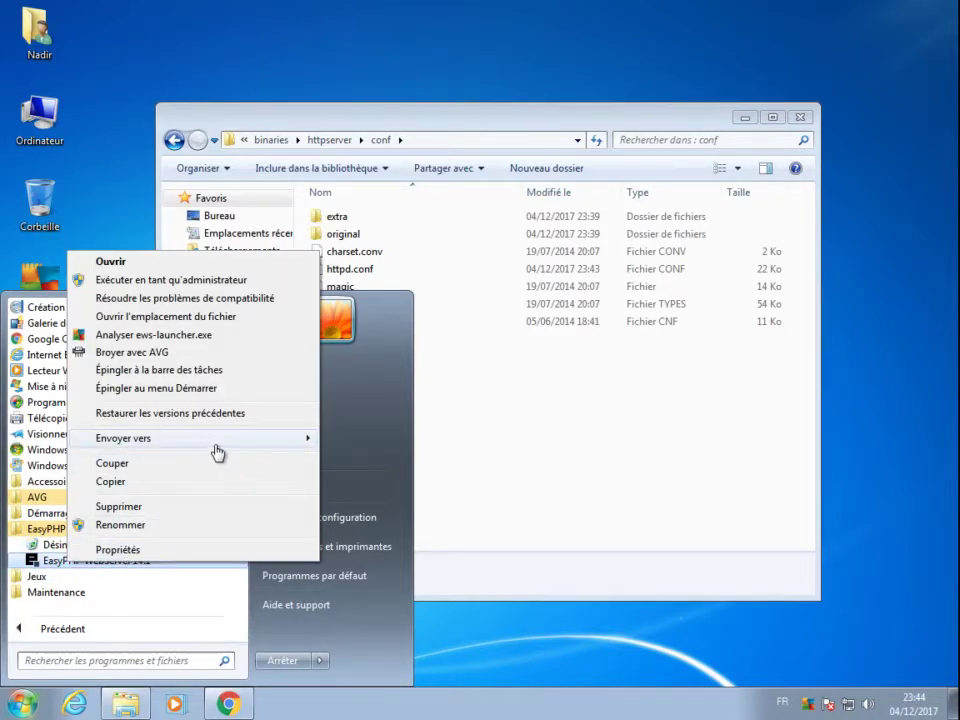
pyautogui.moveTo(302, 440)
pyautogui.click(350, 438)
pyautogui.click(548, 640)
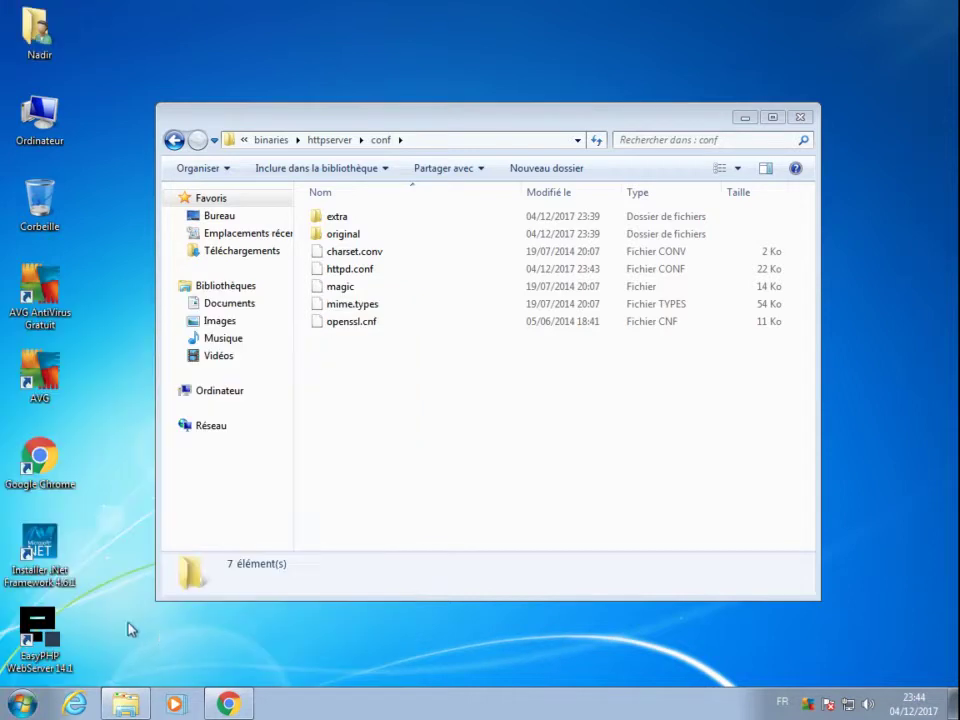
pyautogui.doubleClick(48, 635)
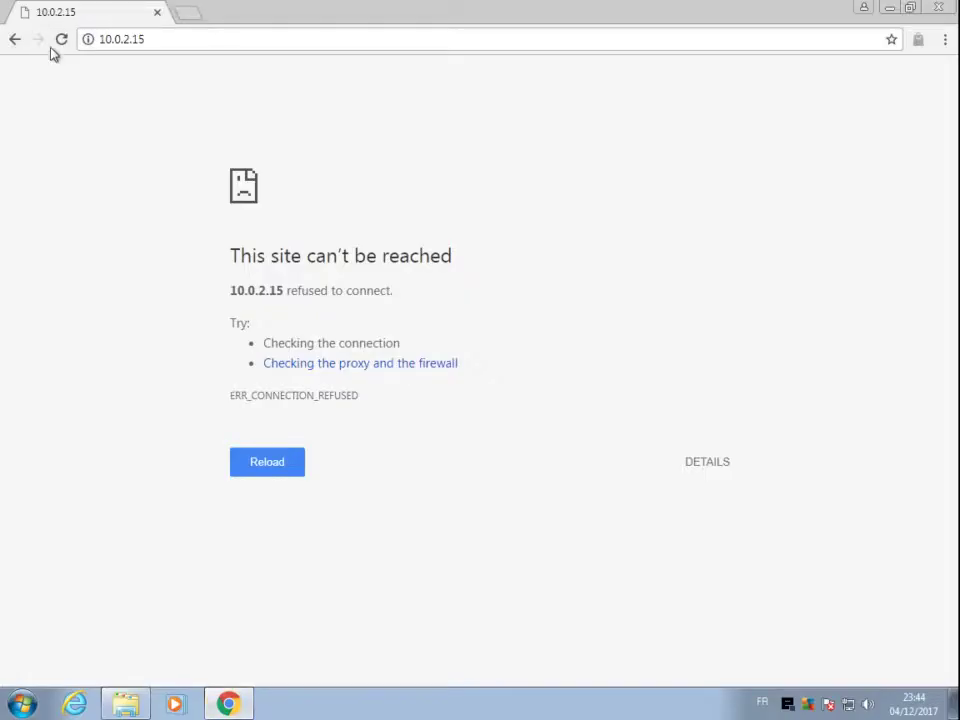
# Step: Reload 10.0.2.15 in Chrome, then return to the EasyPHP dashboard on localhost:10000
pyautogui.click(60, 40)
pyautogui.click(61, 40)
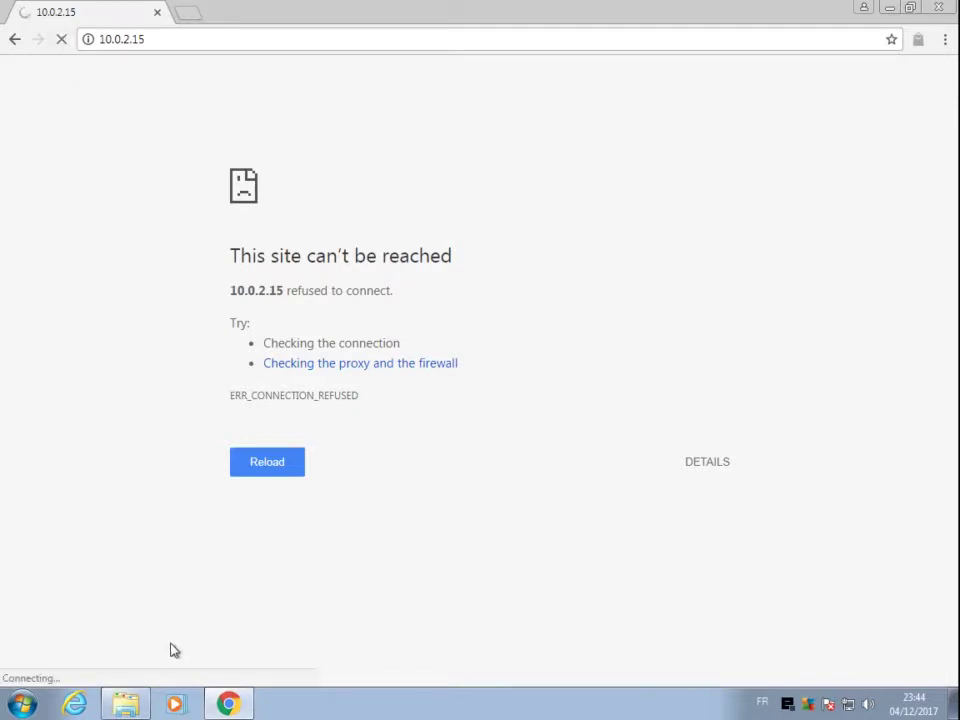
pyautogui.moveTo(228, 705)
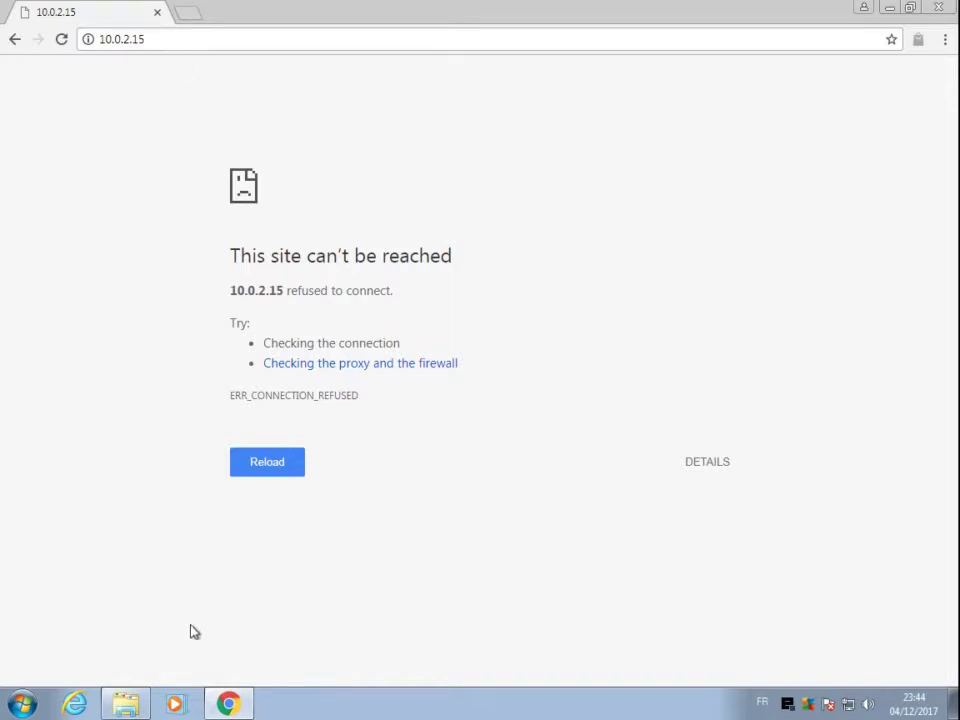
pyautogui.click(14, 40)
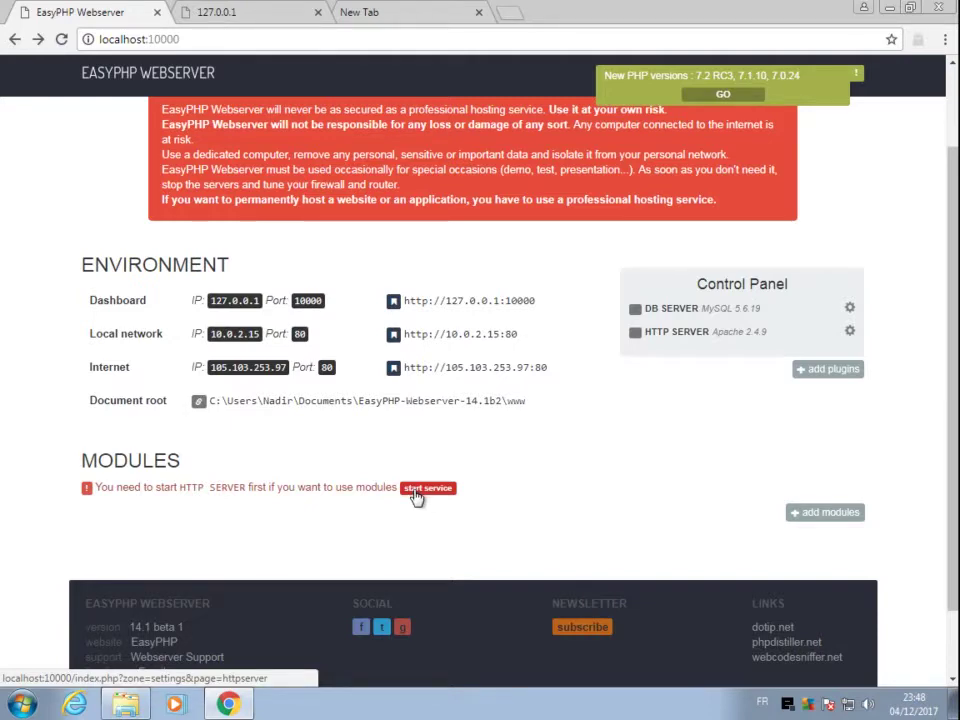
# Step: Open the HTTP server settings and install its service, allowing service-manager.exe to make changes to the computer
pyautogui.click(416, 490)
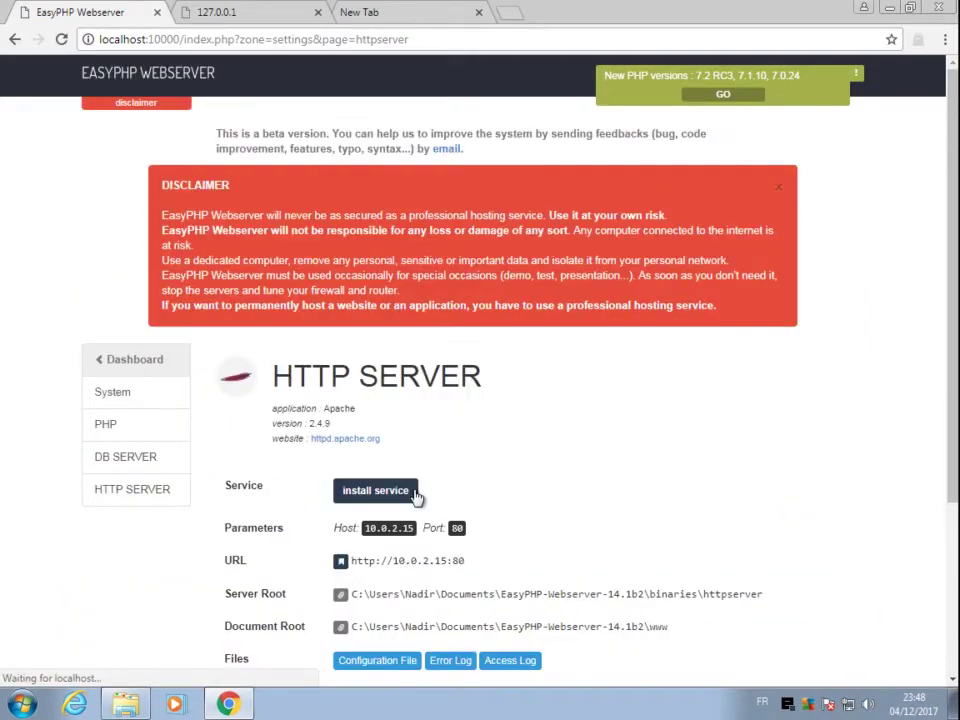
pyautogui.scroll(-3, 414, 491)
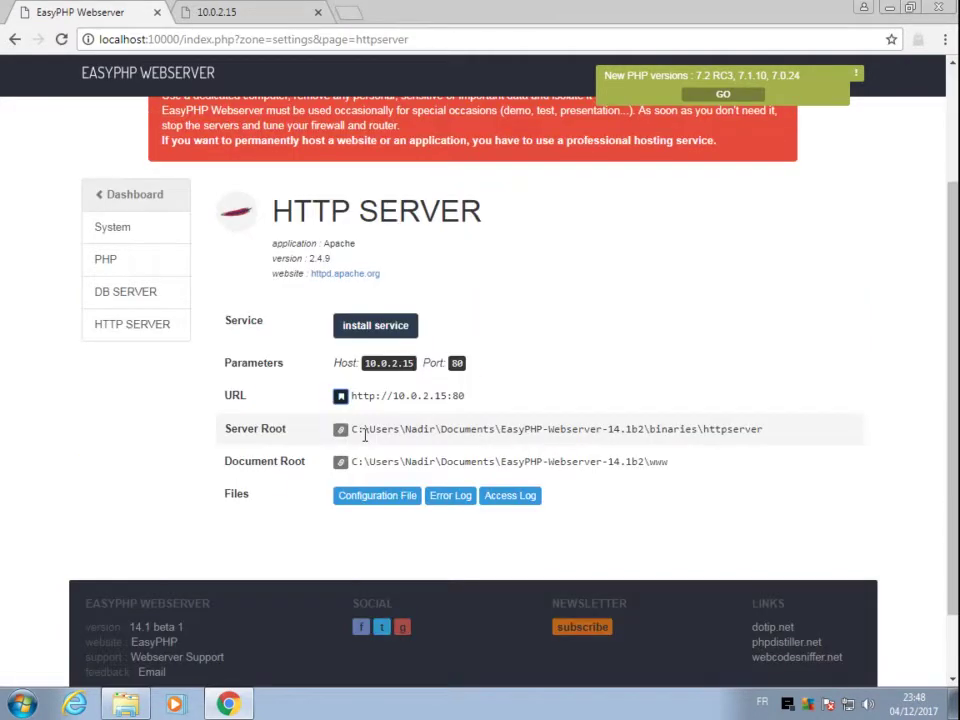
pyautogui.click(364, 329)
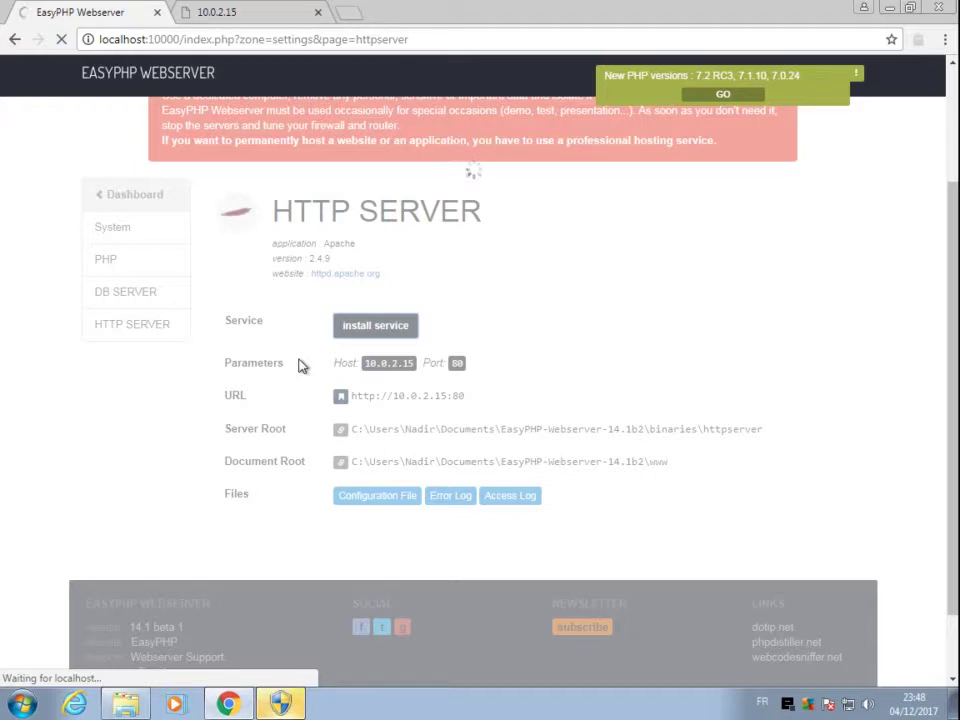
pyautogui.click(293, 703)
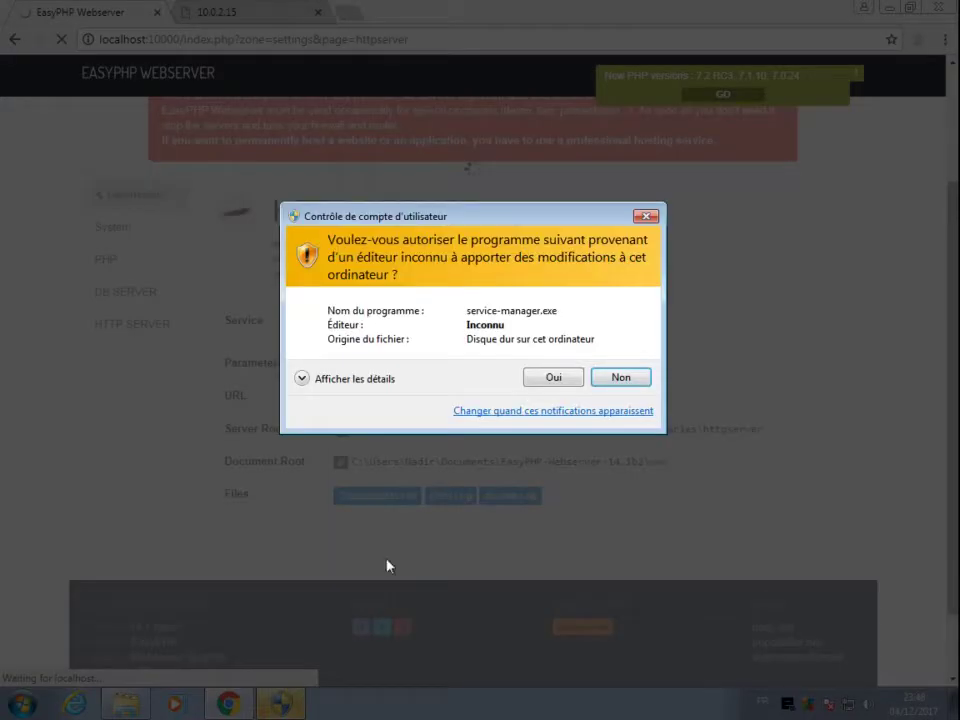
pyautogui.click(576, 382)
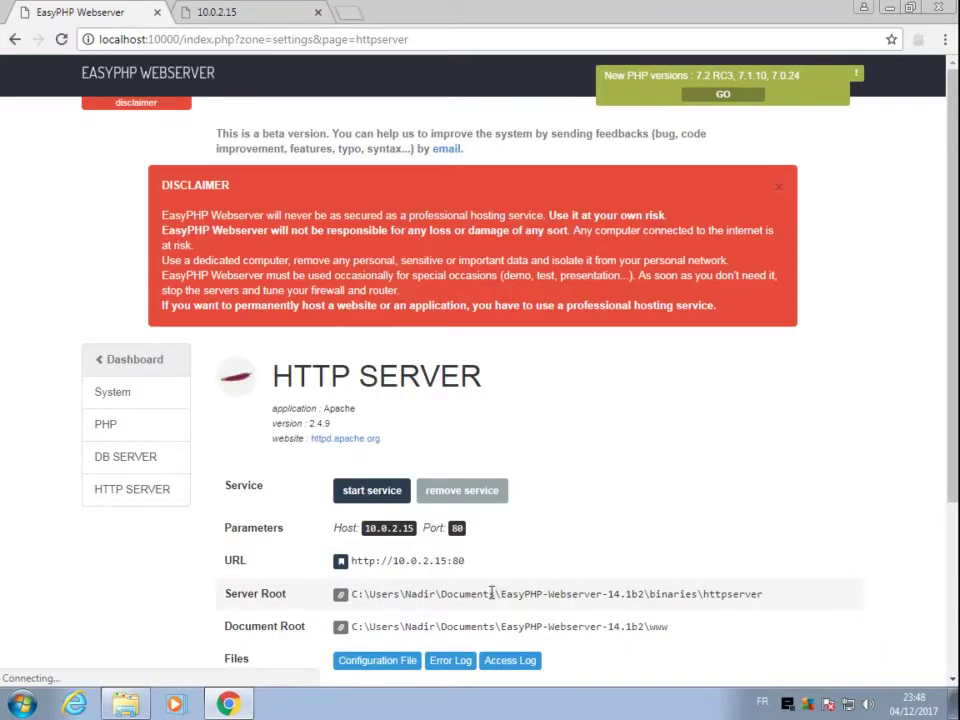
# Step: Start the Apache HTTP server service and allow service-manager.exe to make changes
pyautogui.scroll(-1, 460, 520)
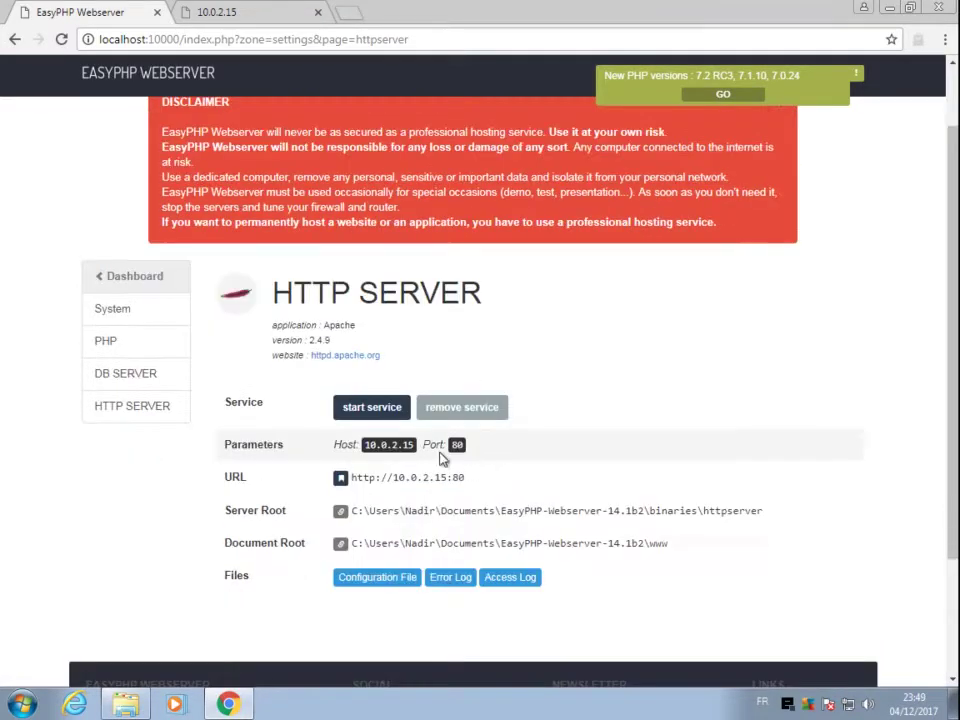
pyautogui.click(350, 417)
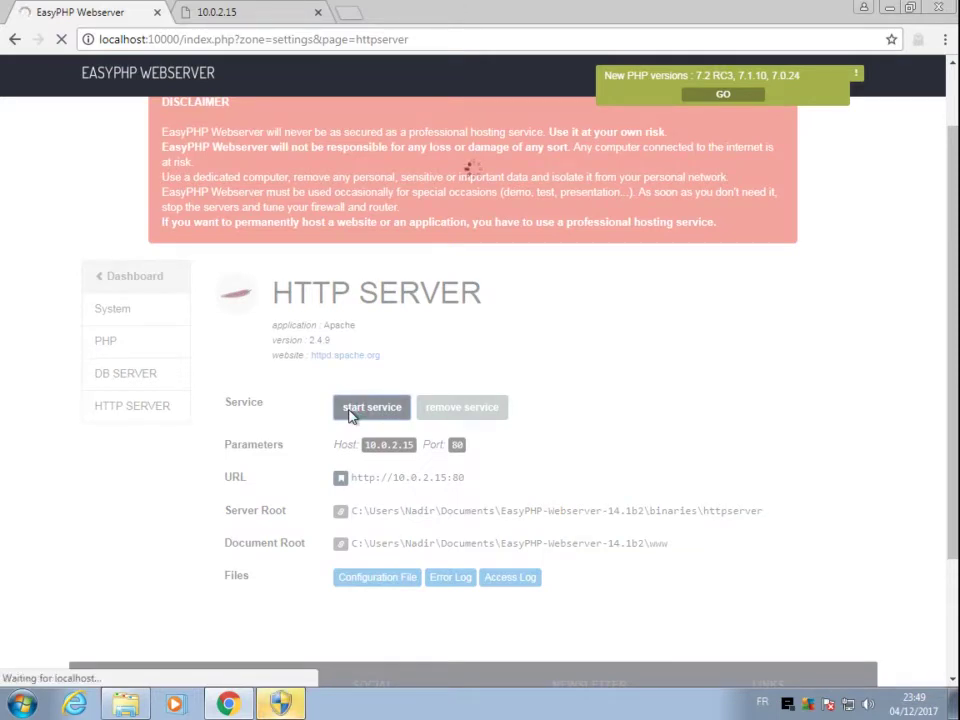
pyautogui.click(302, 708)
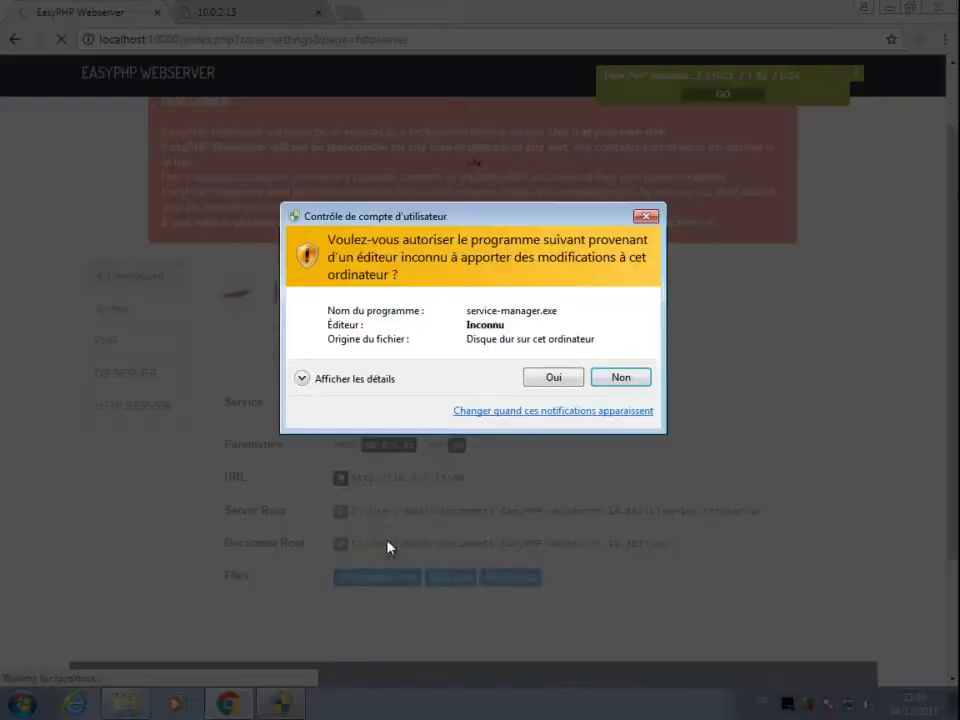
pyautogui.click(553, 378)
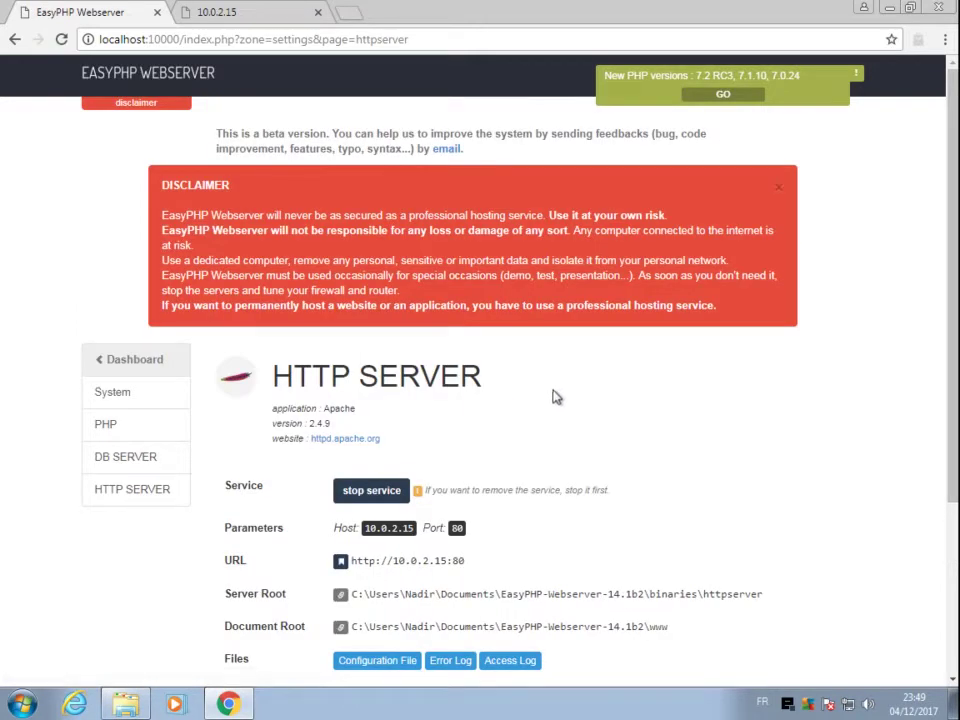
# Step: Reload 10.0.2.15/hello.php in its open browser tab to test the running server
pyautogui.scroll(-3, 555, 397)
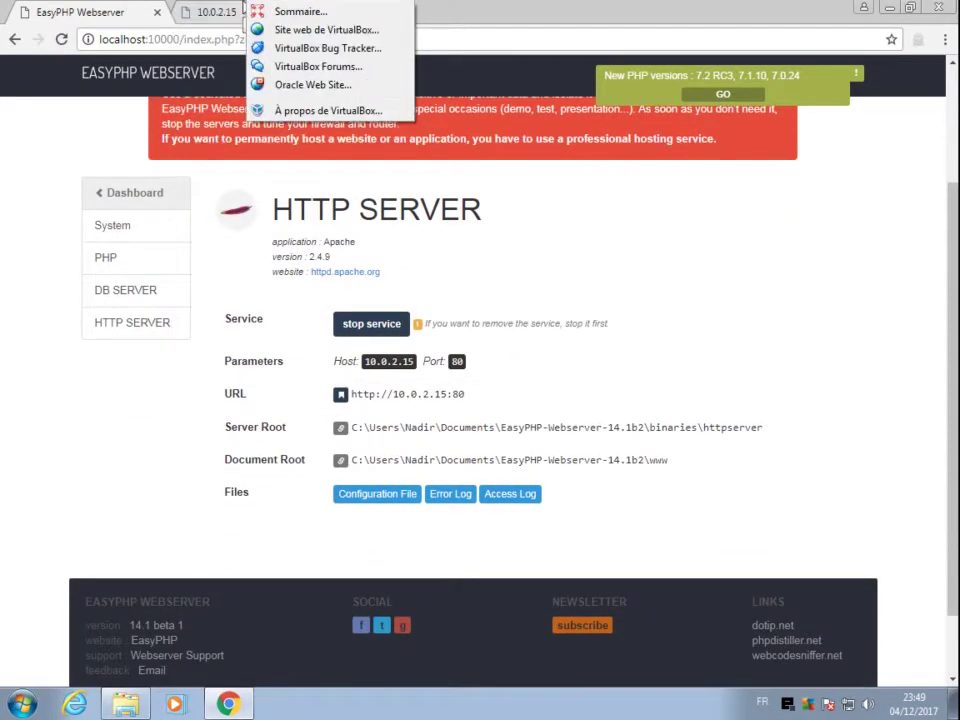
pyautogui.click(238, 18)
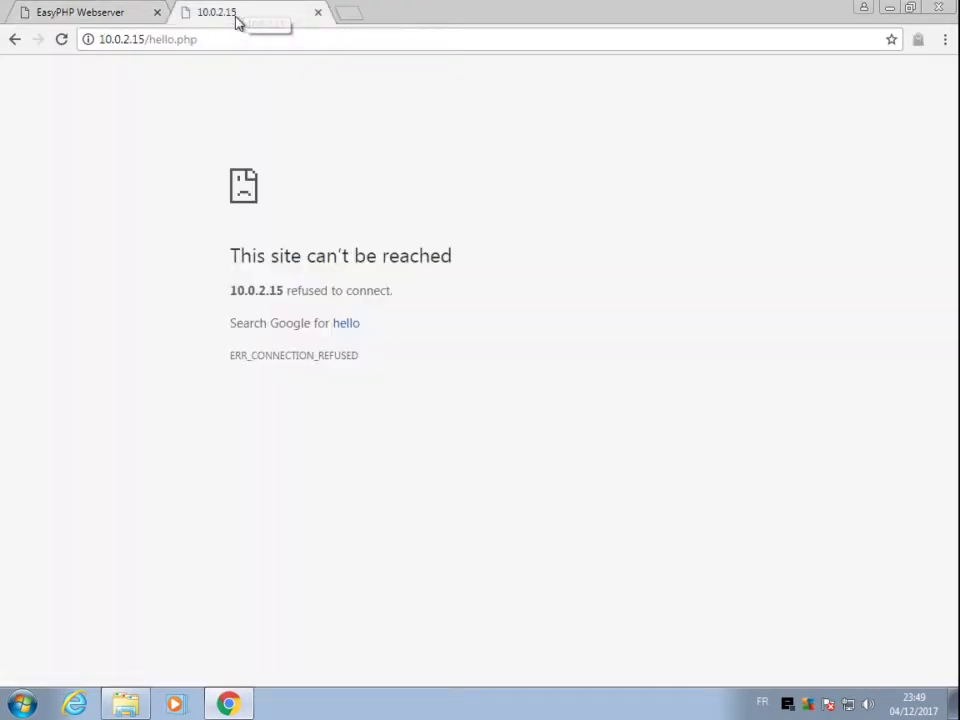
pyautogui.click(68, 40)
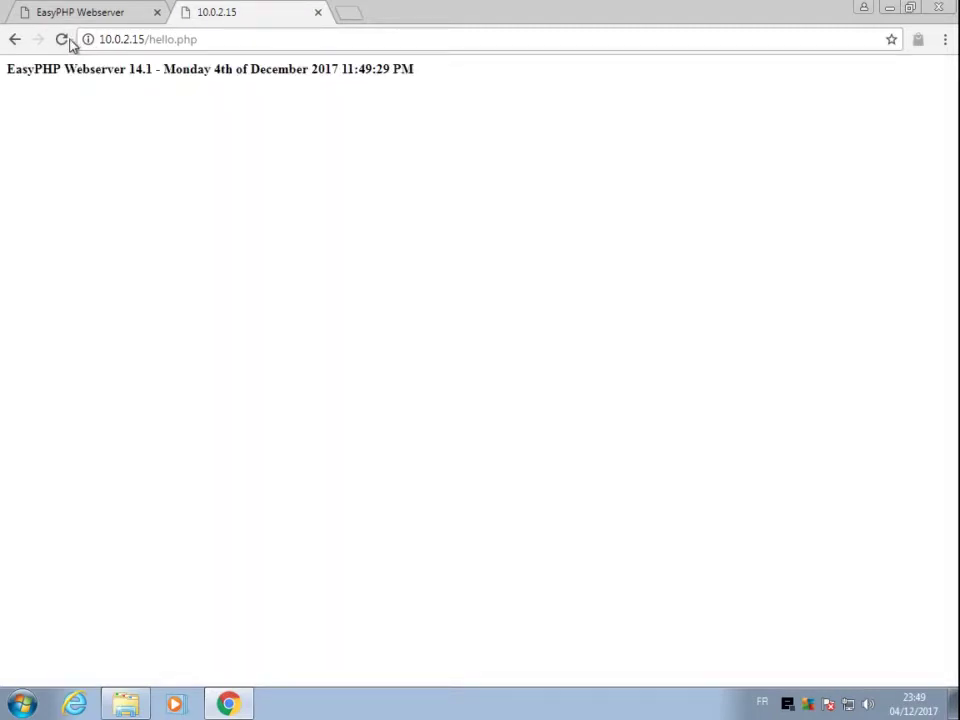
pyautogui.click(62, 40)
# Step: Open the HTTP server's URL from its settings page and load hello.php from the root index
pyautogui.click(107, 16)
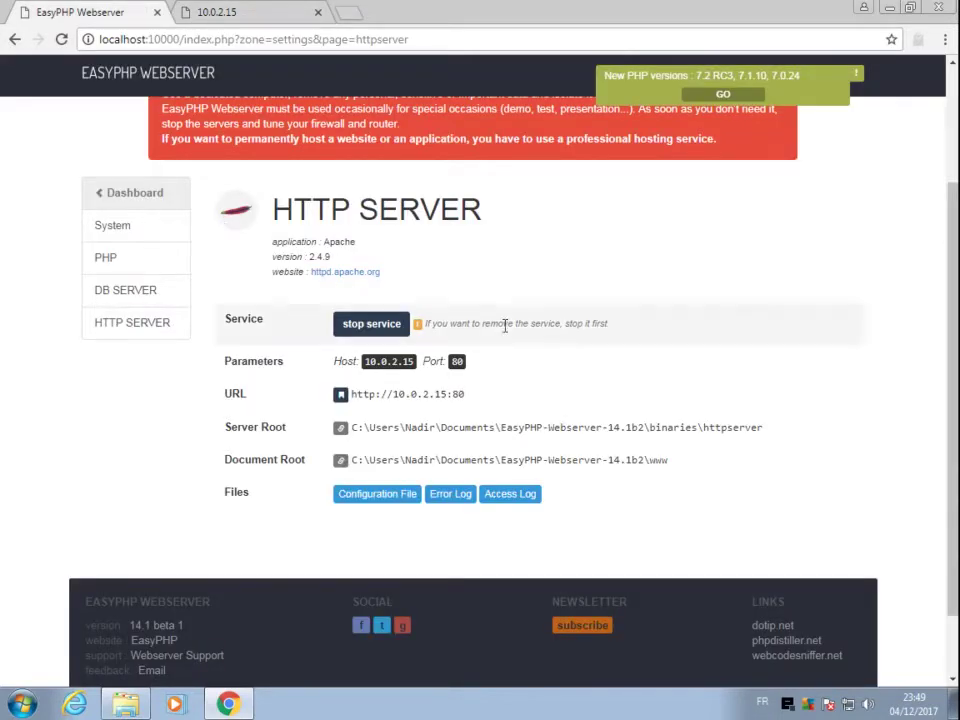
pyautogui.click(340, 394)
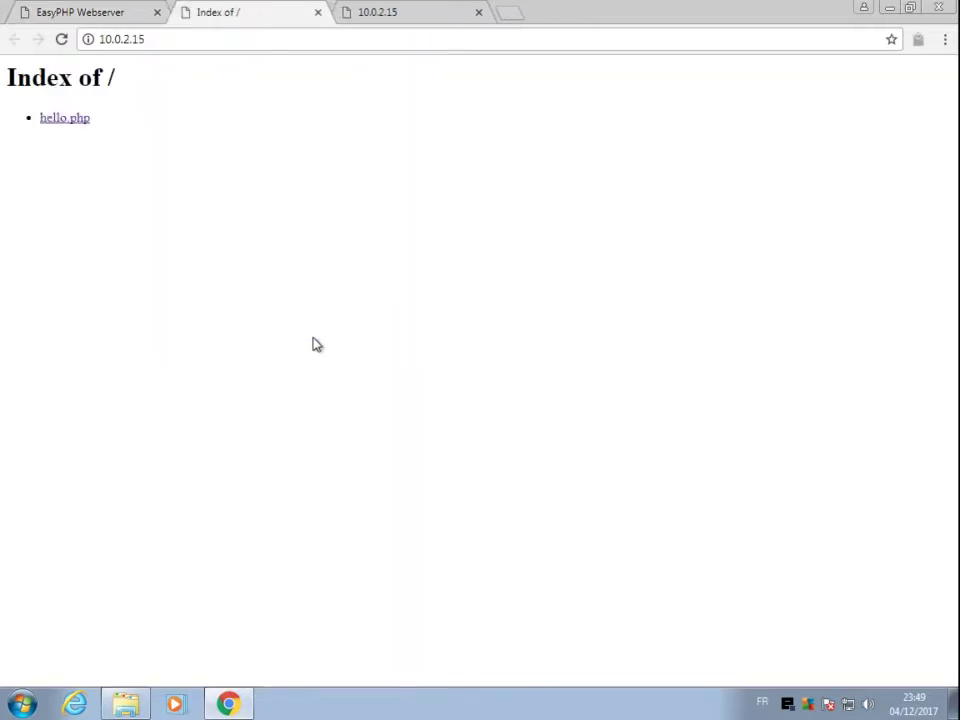
pyautogui.click(75, 121)
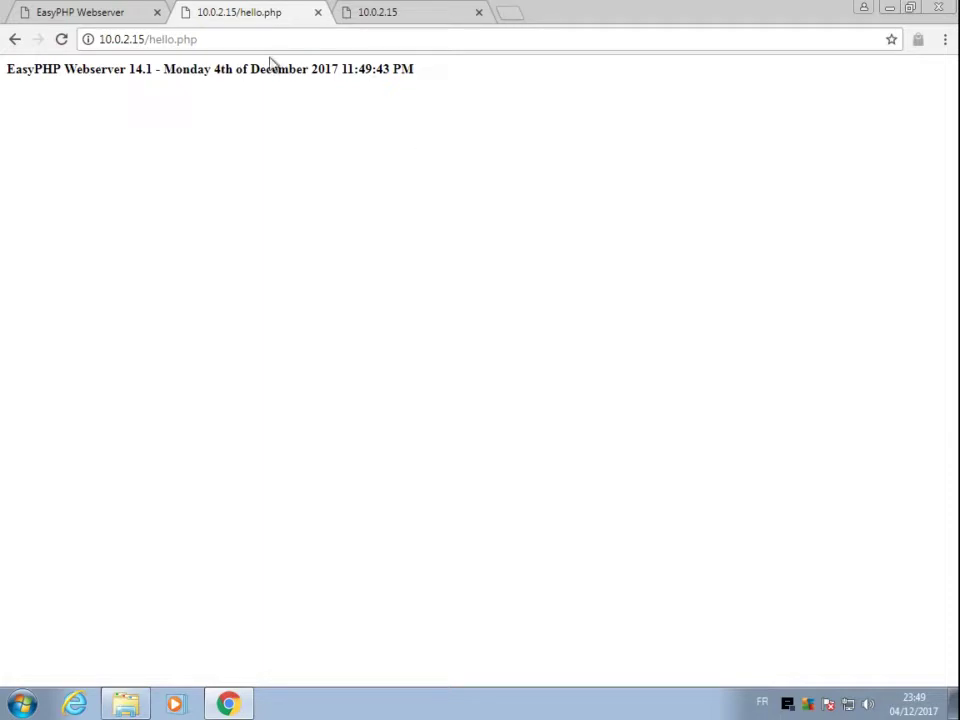
# Step: Go back to the root index at 10.0.2.15, compare it with the www folder's contents, and return to the browser
pyautogui.click(13, 40)
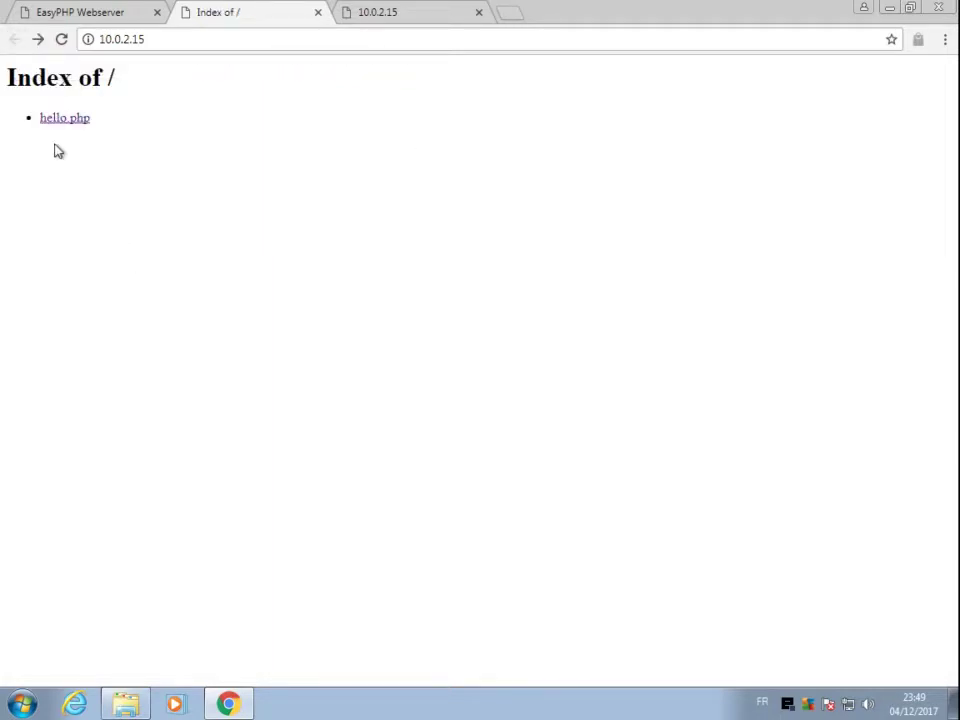
pyautogui.click(125, 704)
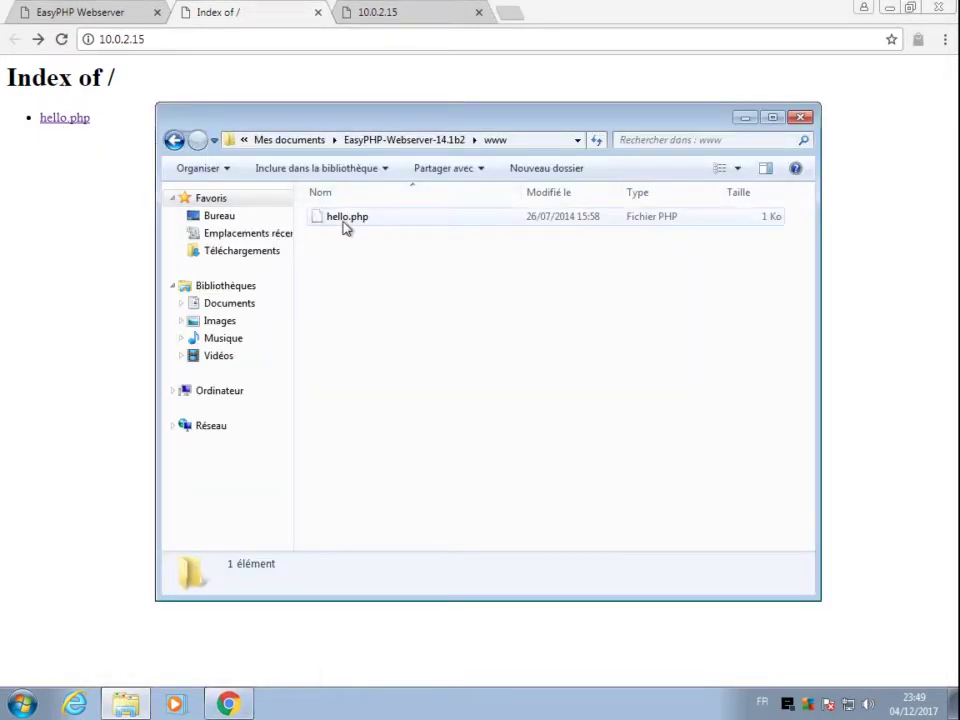
pyautogui.click(366, 13)
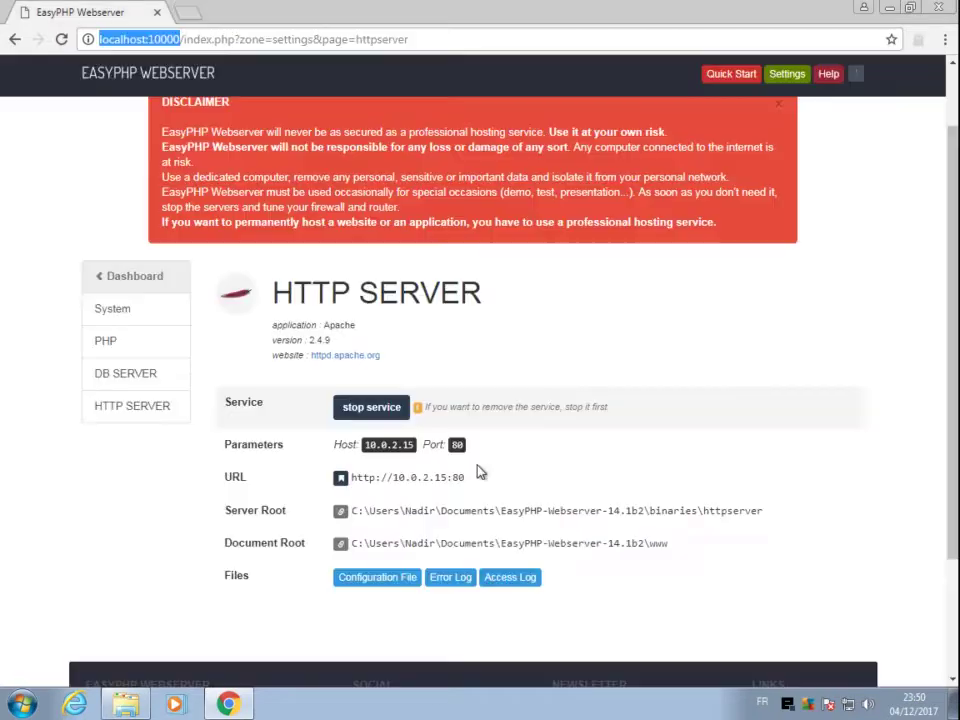
# Step: View the System and PHP pages in the EasyPHP Webserver settings
pyautogui.scroll(1, 480, 472)
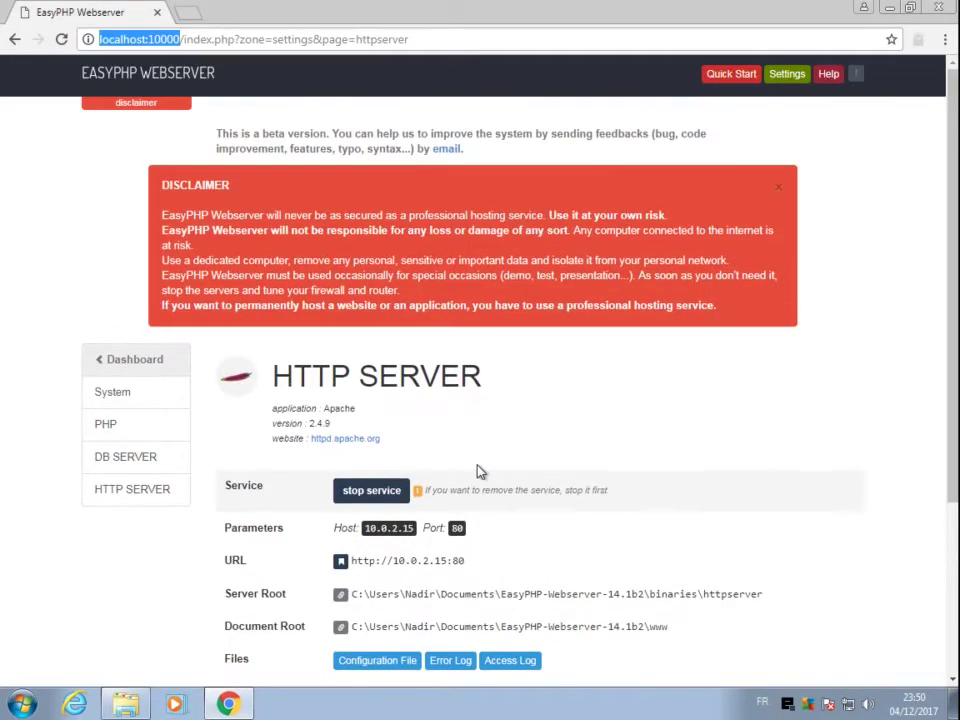
pyautogui.click(165, 397)
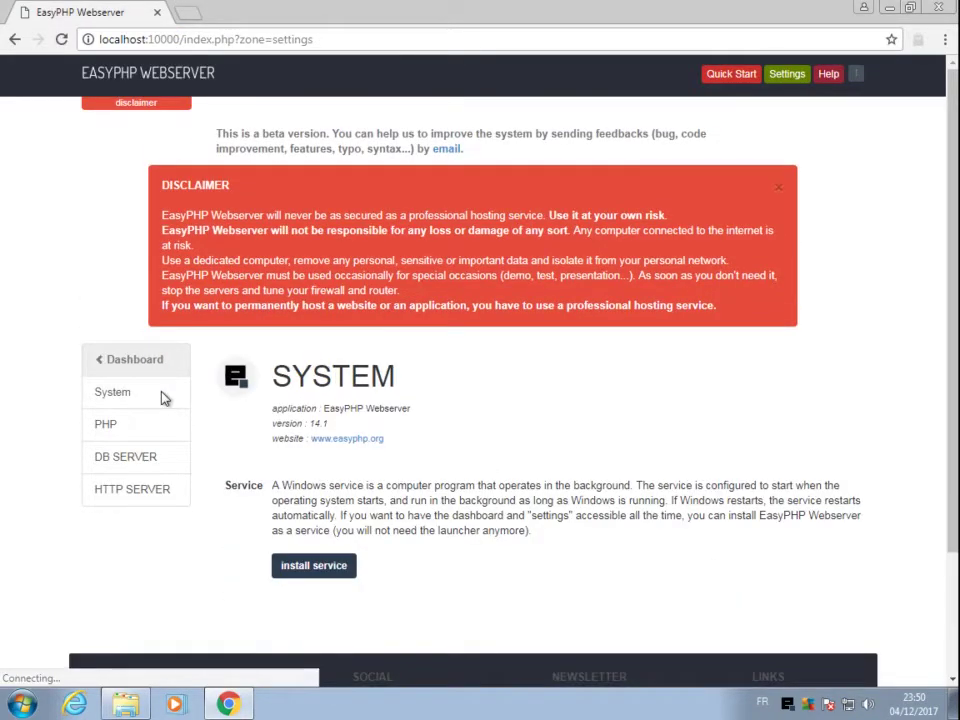
pyautogui.scroll(-1, 295, 542)
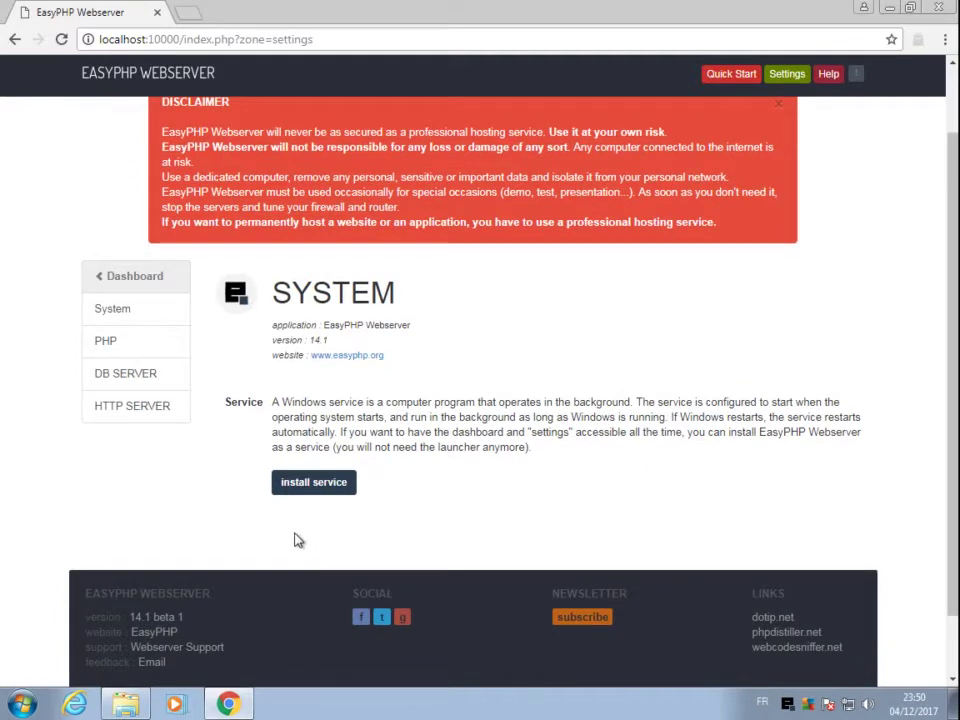
pyautogui.click(165, 344)
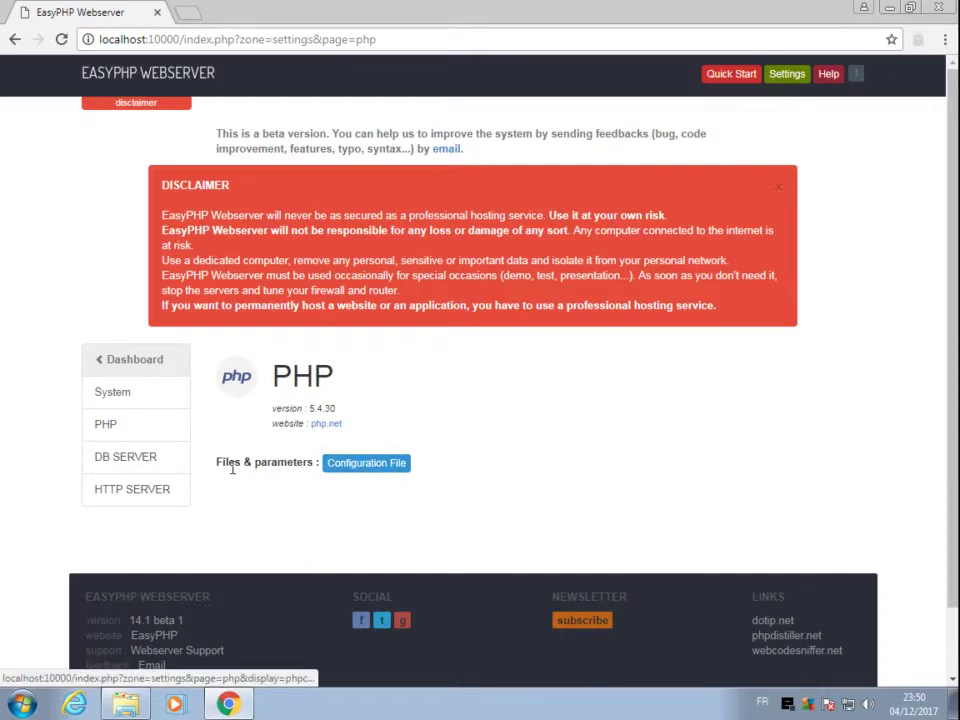
# Step: Open the DB server settings and install the MySQL service, allowing service-manager.exe to make changes to the computer
pyautogui.click(128, 459)
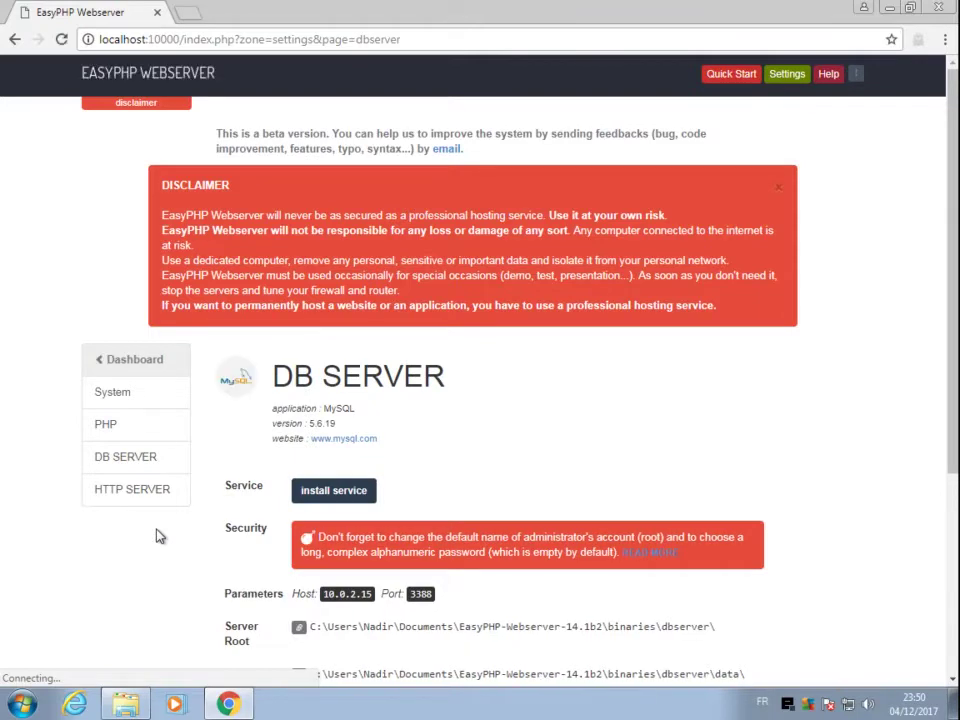
pyautogui.scroll(-1, 166, 540)
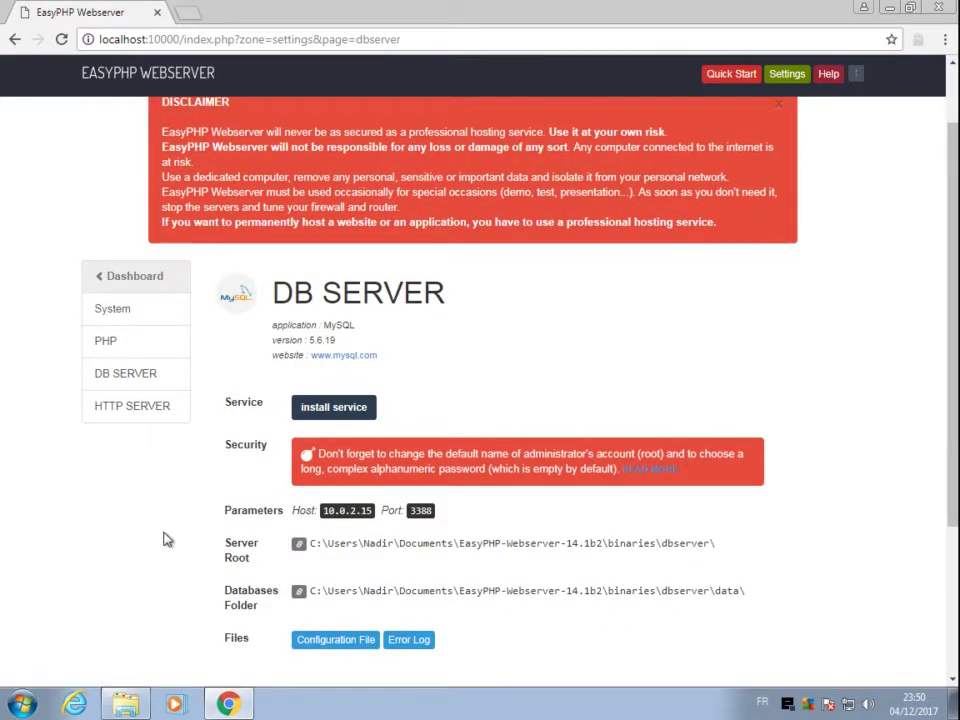
pyautogui.scroll(-3, 166, 540)
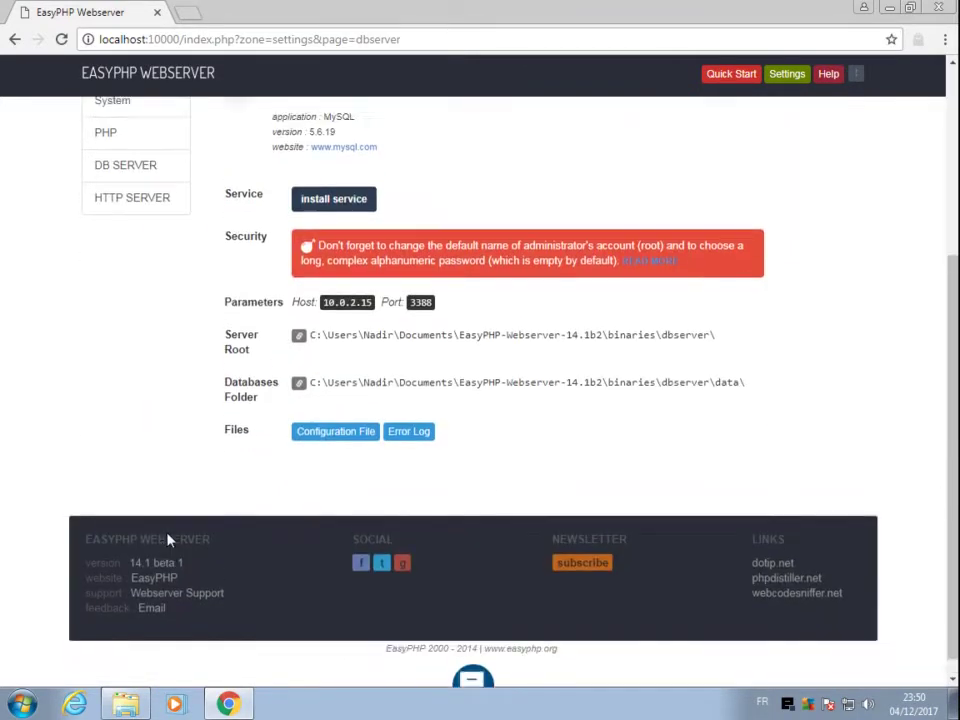
pyautogui.scroll(1, 141, 224)
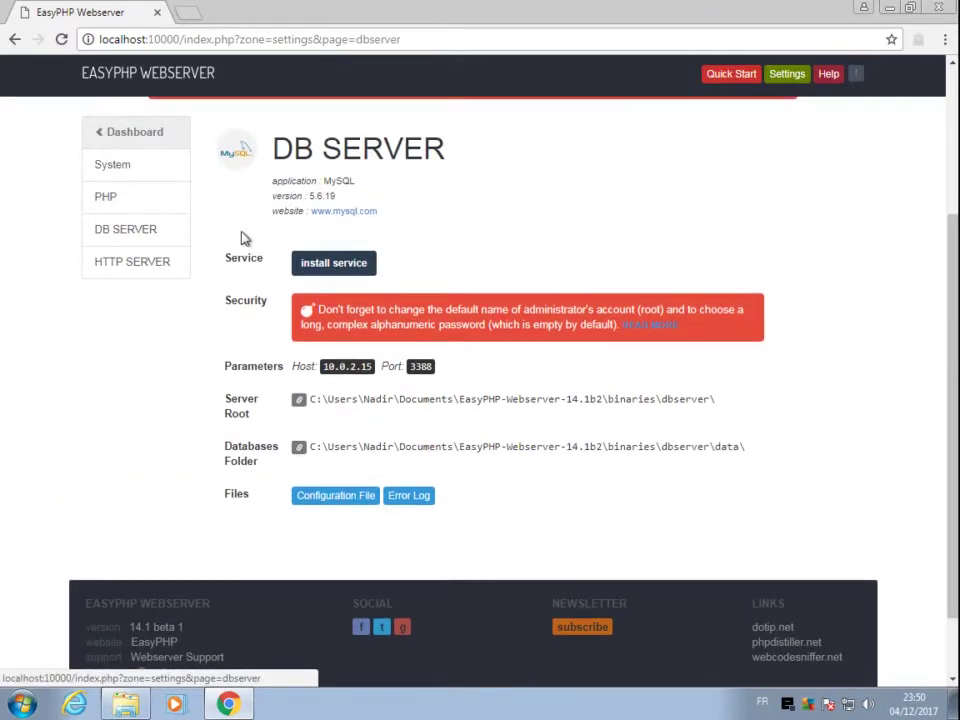
pyautogui.click(334, 264)
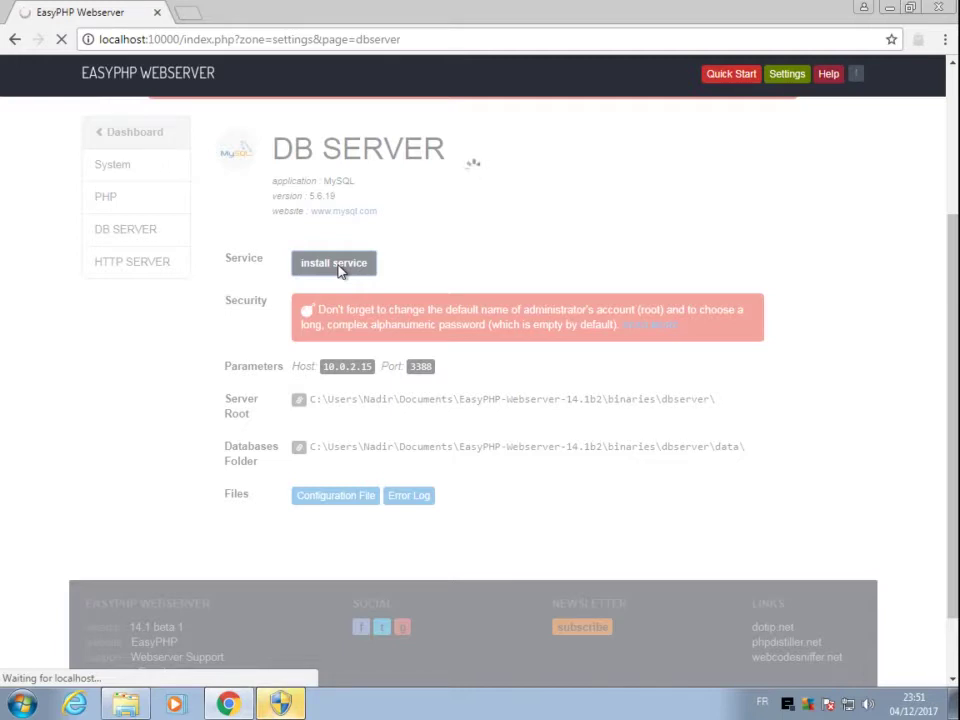
pyautogui.click(290, 705)
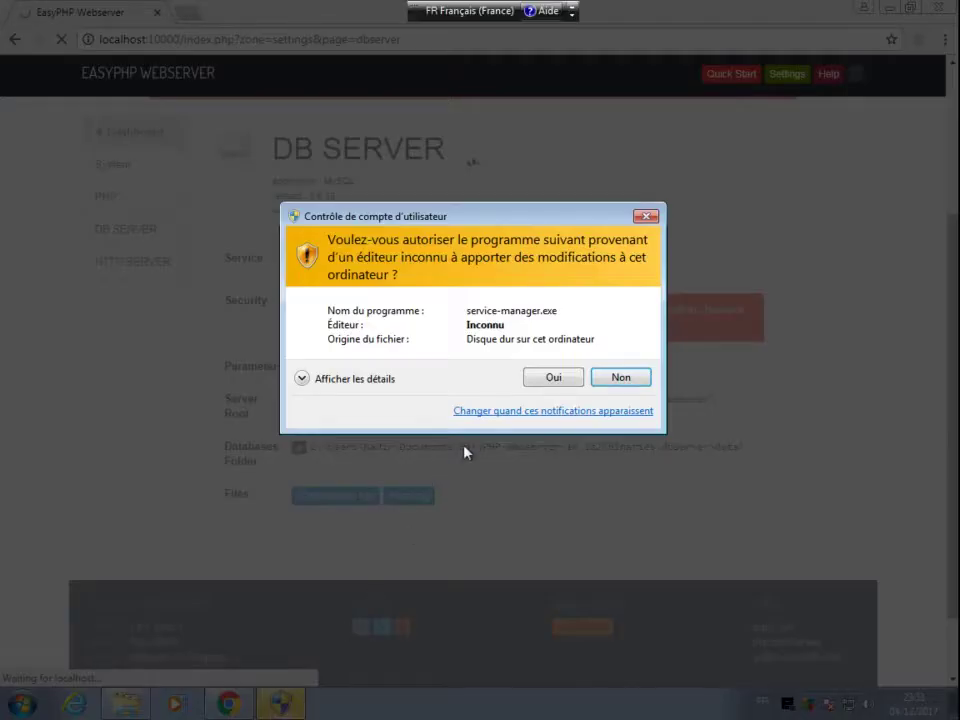
pyautogui.click(543, 377)
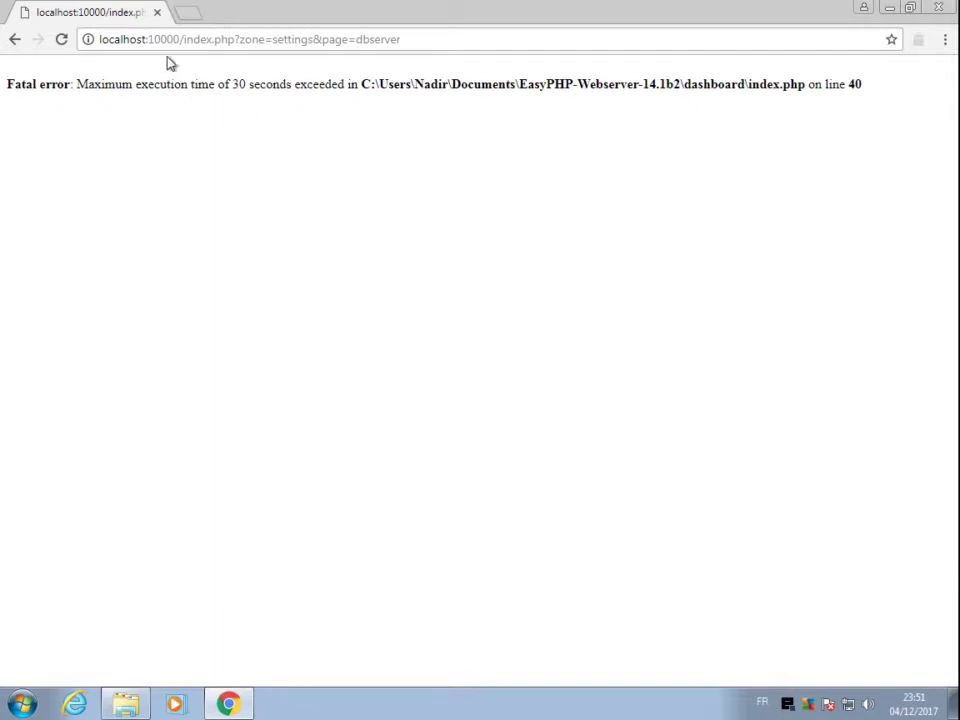
# Step: Load the dashboard at localhost:10000 and check the DB server and HTTP server states and the available modules
pyautogui.moveTo(185, 39); pyautogui.dragTo(457, 43)
pyautogui.press('BackSpace')
pyautogui.press('Return')
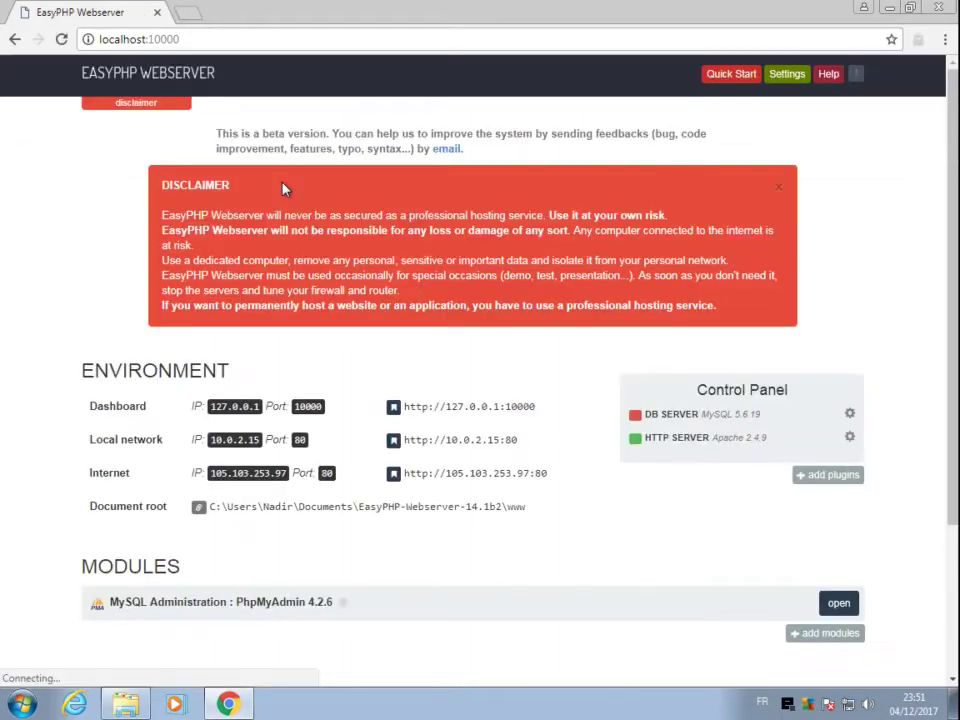
pyautogui.scroll(-3, 195, 553)
pyautogui.scroll(-1, 193, 548)
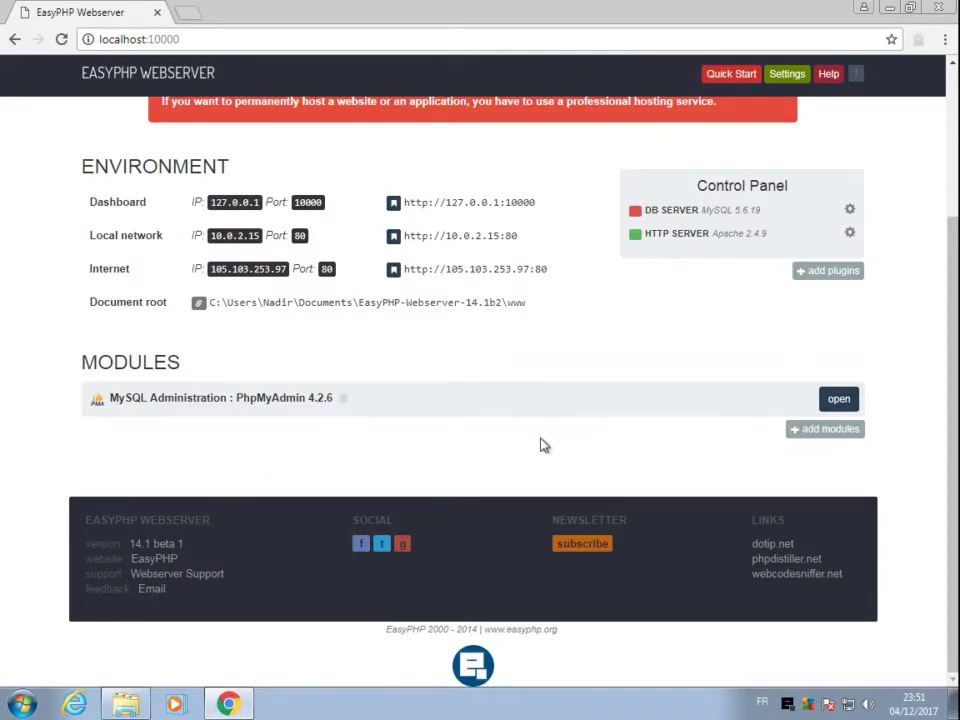
pyautogui.scroll(2, 620, 378)
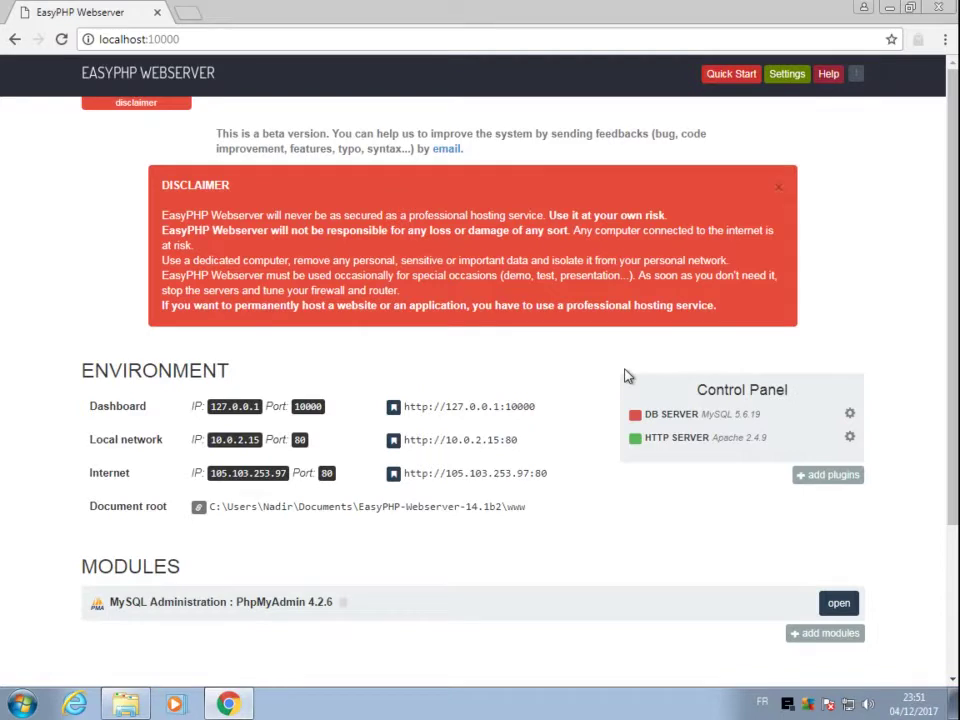
pyautogui.scroll(-2, 628, 489)
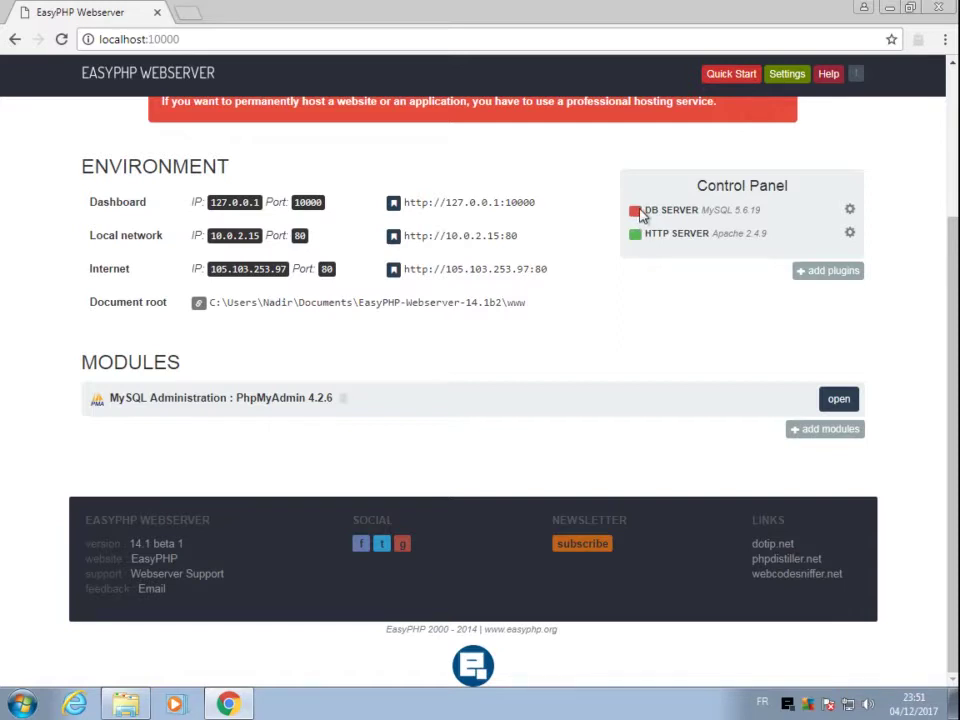
# Step: Try to log in to the PhpMyAdmin 4.2.6 module as root with the password left empty, and close its tab
pyautogui.click(838, 398)
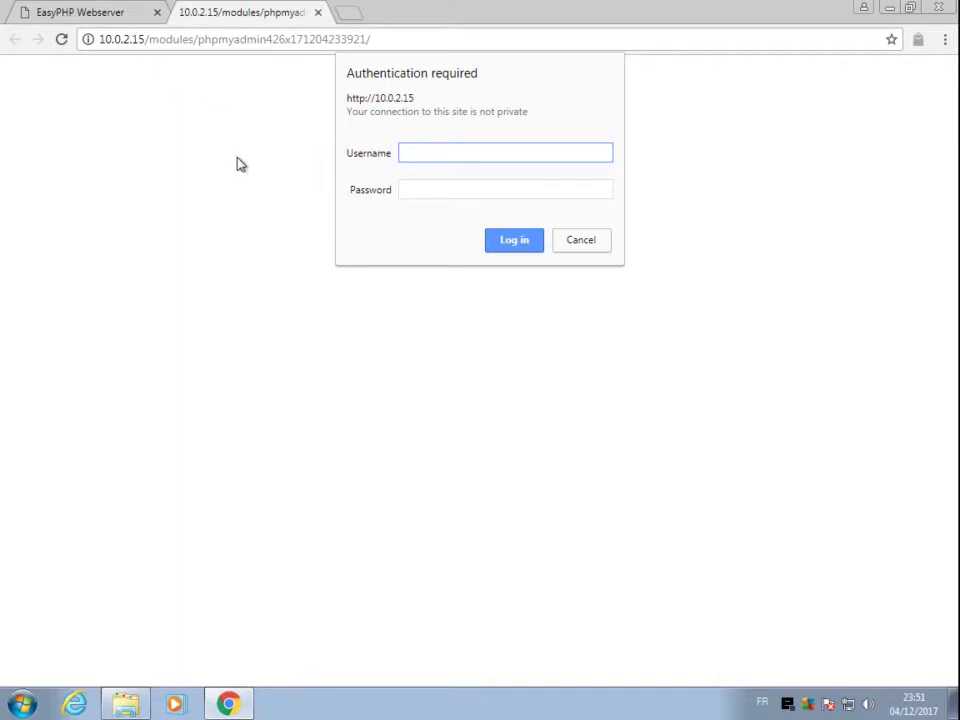
pyautogui.press('Tab')
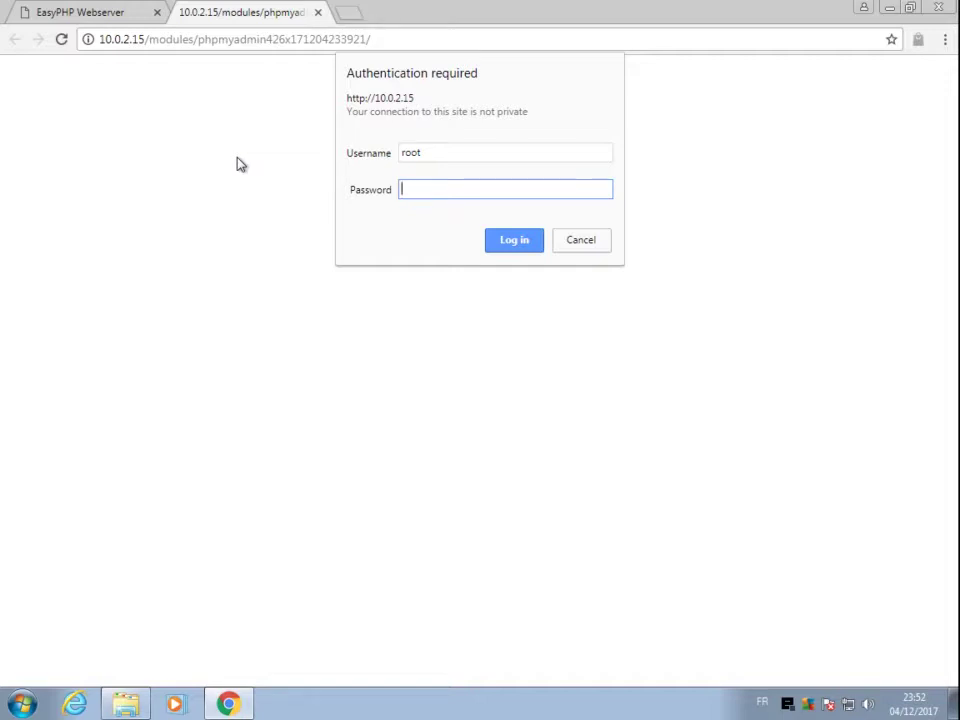
pyautogui.press('Return')
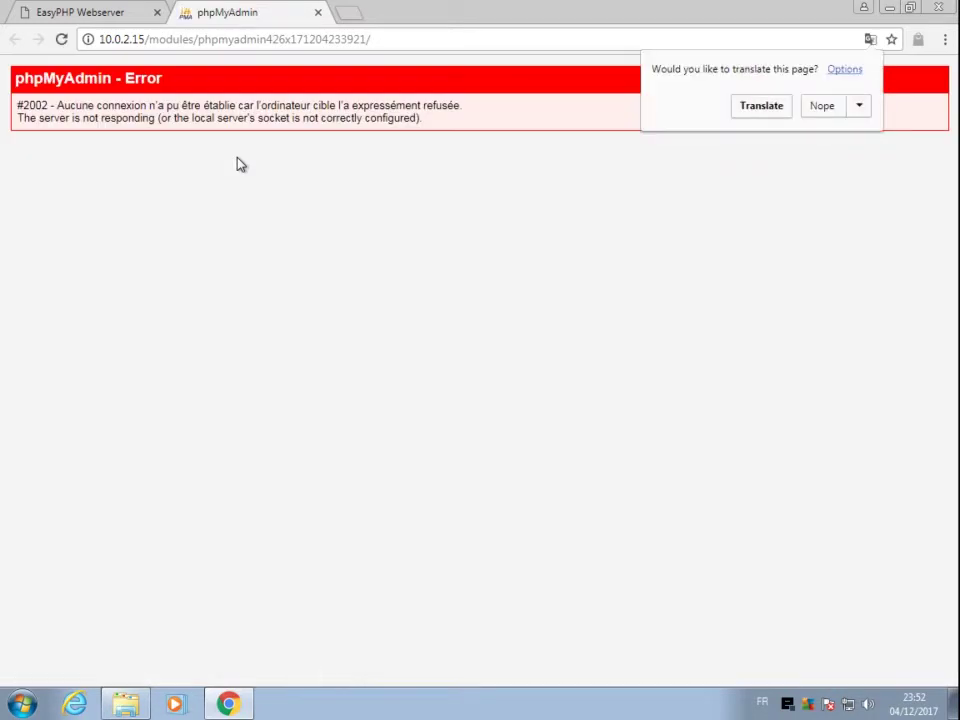
pyautogui.middleClick(270, 20)
# Step: Open the dashboard's Quick Start guide and read its setup instructions for the servers, router, firewall and MySQL
pyautogui.scroll(1, 698, 258)
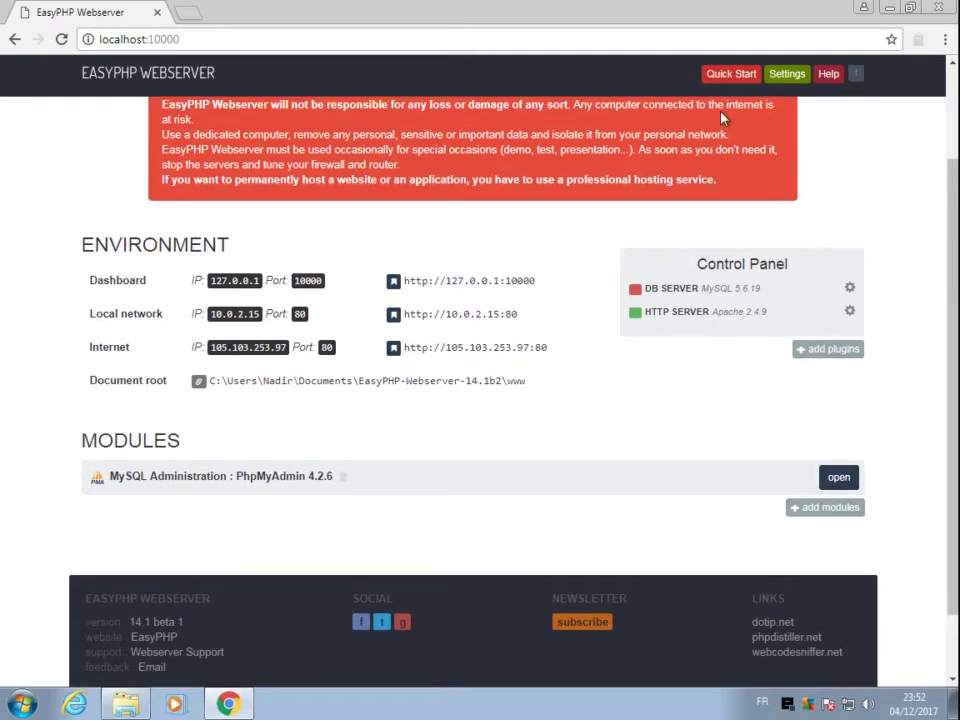
pyautogui.scroll(-1, 720, 302)
pyautogui.click(744, 80)
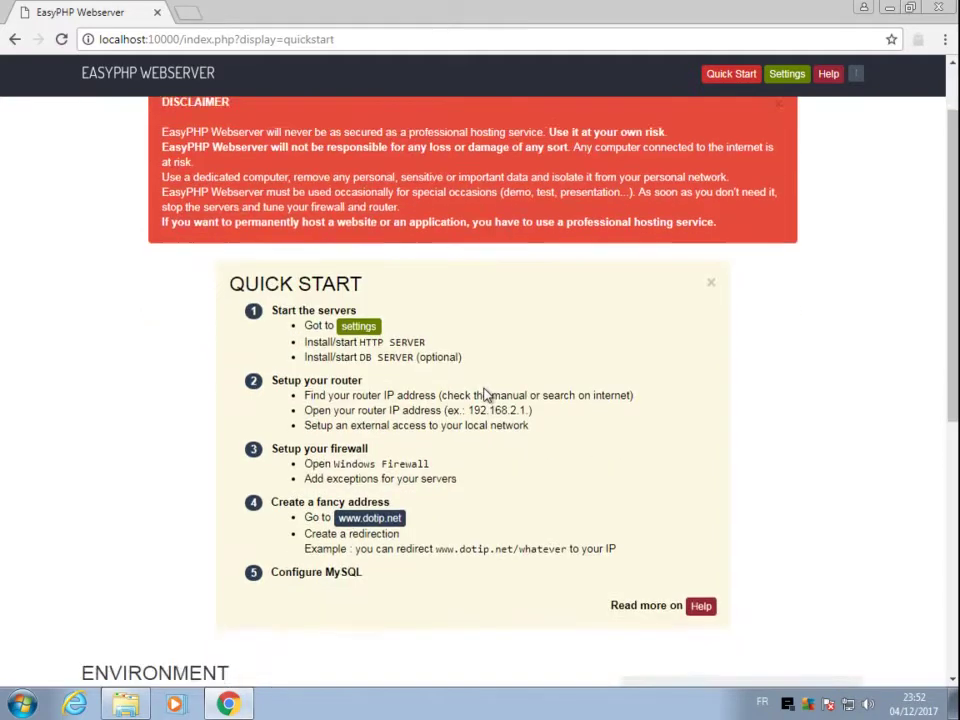
pyautogui.scroll(-3, 485, 388)
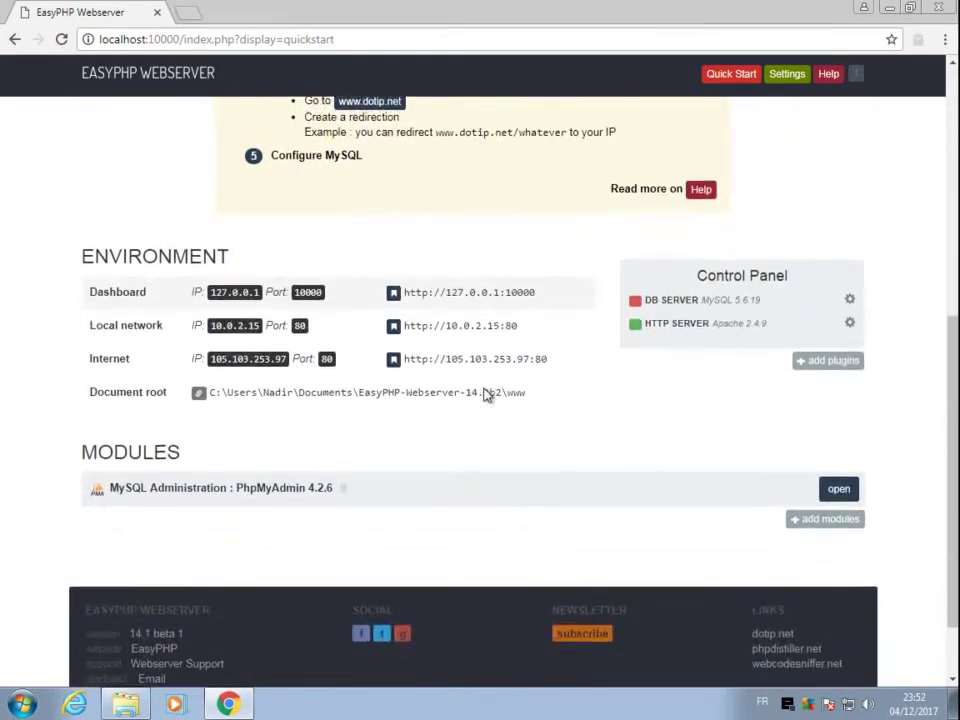
pyautogui.scroll(3, 485, 388)
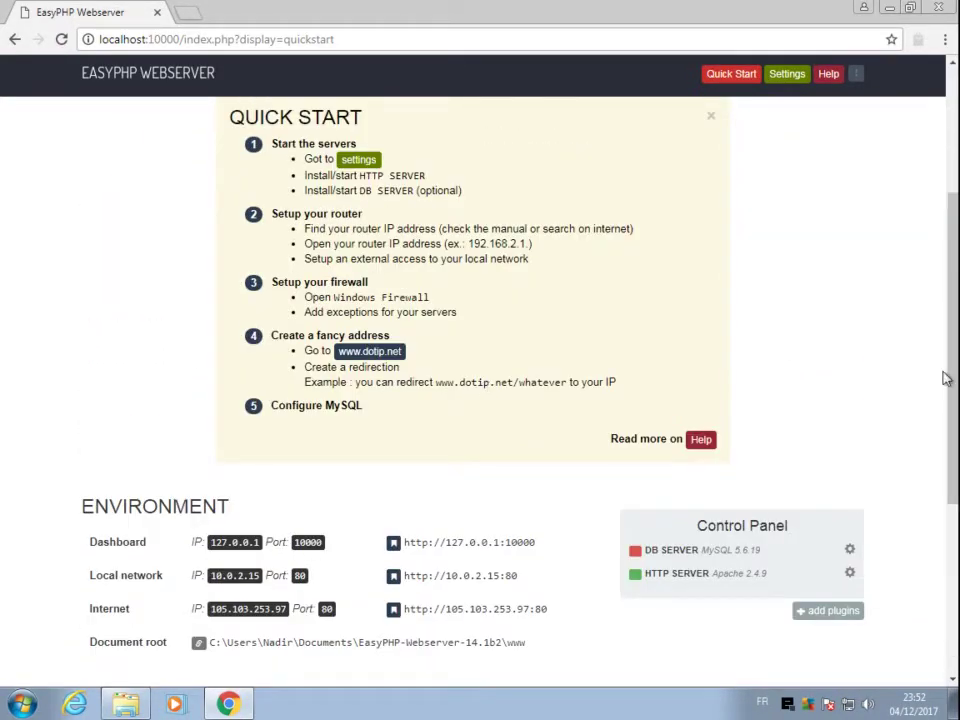
# Step: Open the DB server settings from the dashboard and start the MySQL service, allowing service-manager.exe to make changes
pyautogui.click(848, 551)
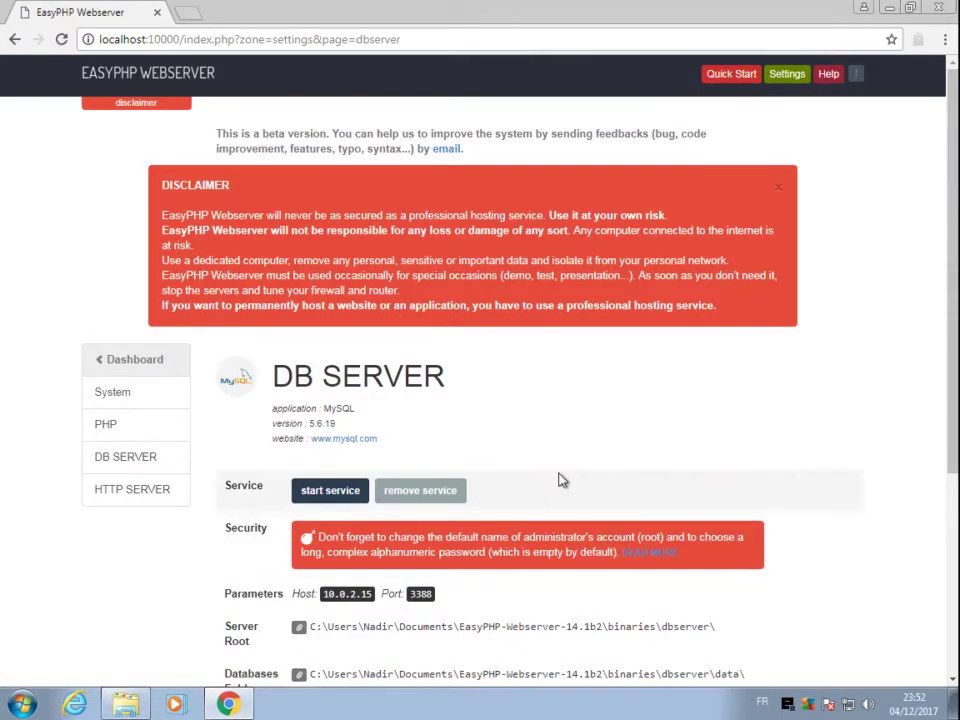
pyautogui.click(345, 492)
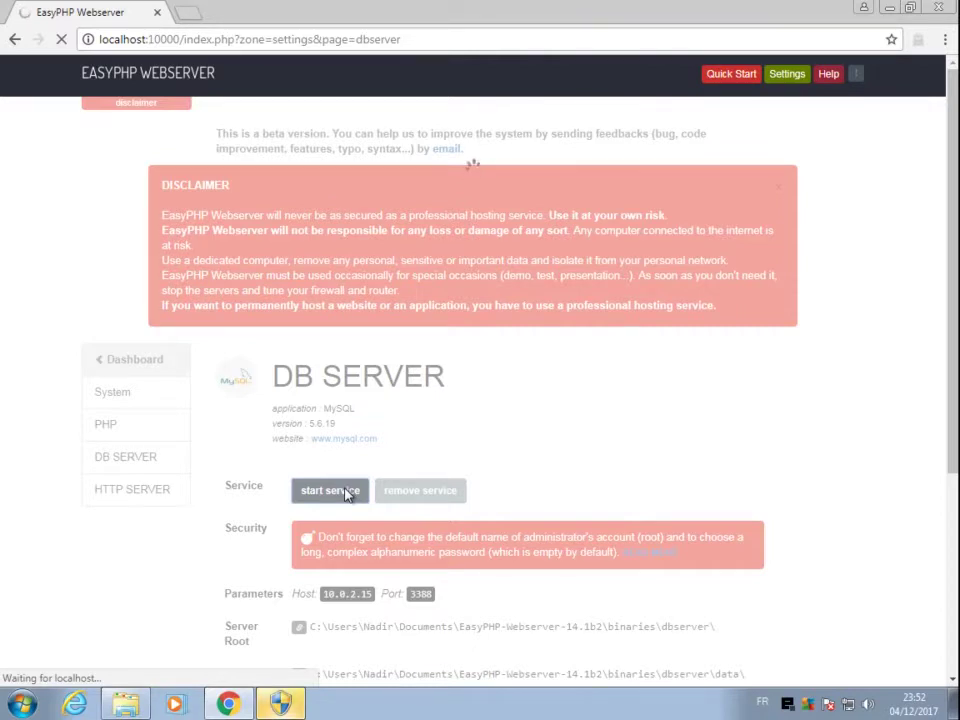
pyautogui.click(283, 704)
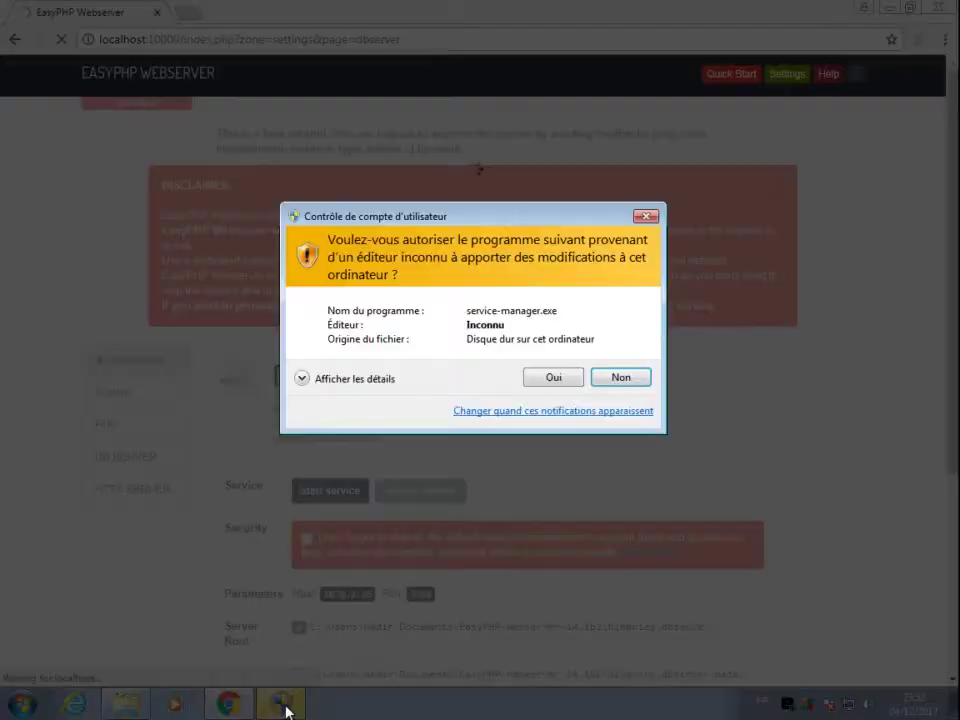
pyautogui.click(556, 379)
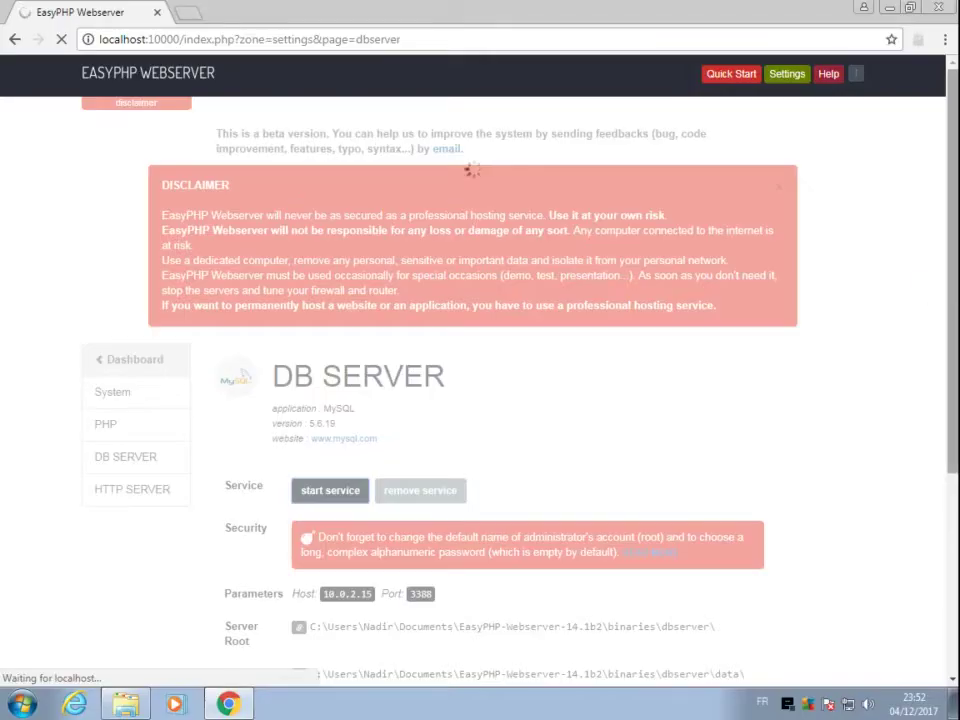
pyautogui.scroll(-2, 955, 328)
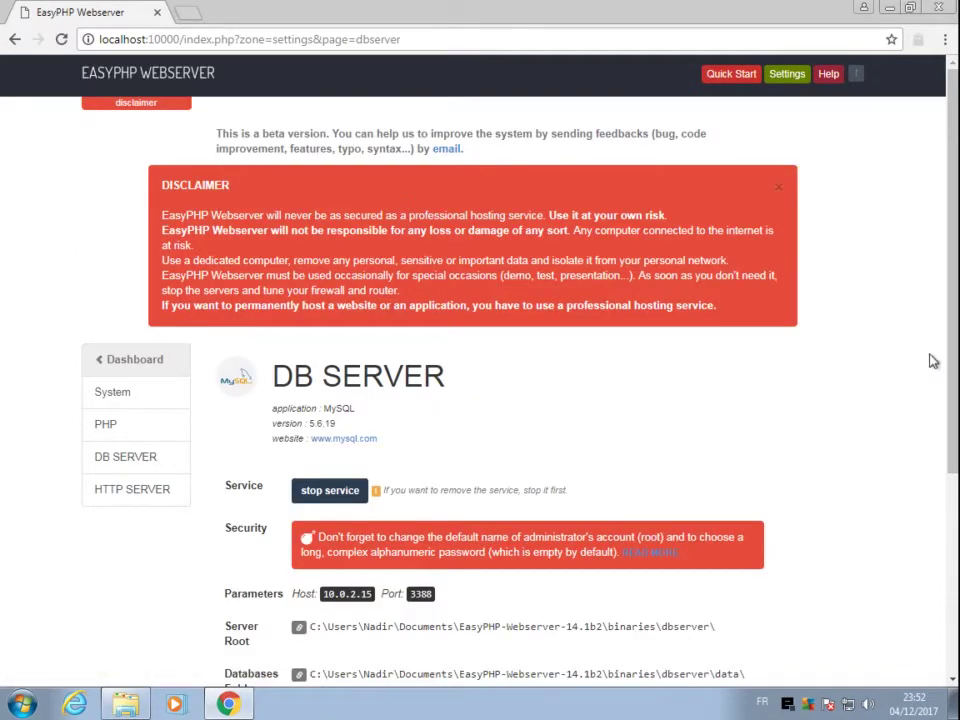
pyautogui.scroll(-1, 932, 360)
pyautogui.scroll(-2, 480, 380)
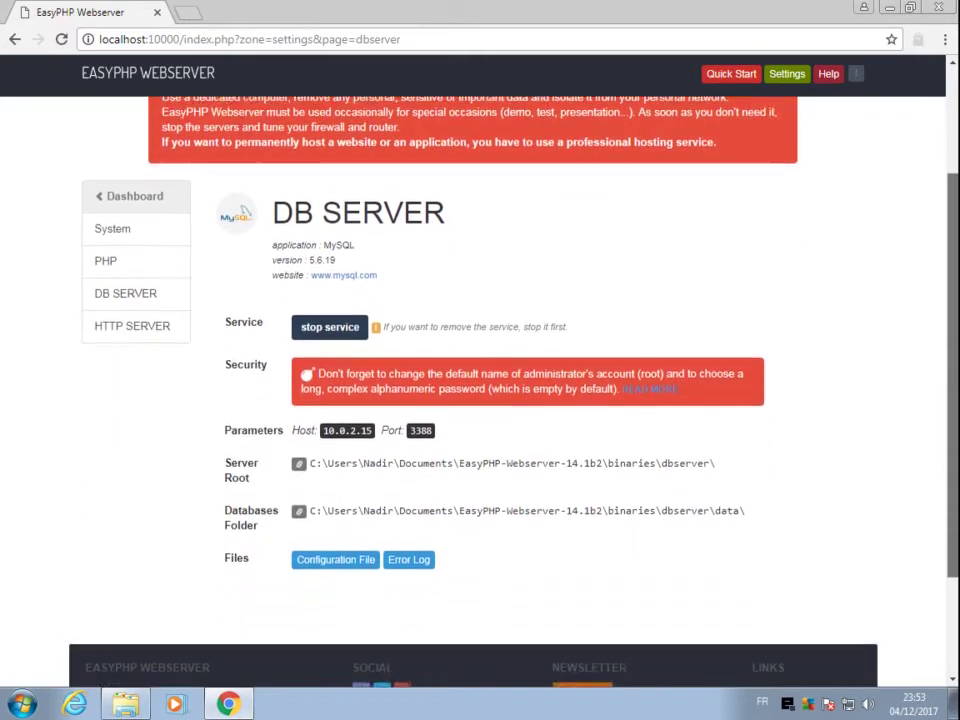
pyautogui.scroll(2, 793, 81)
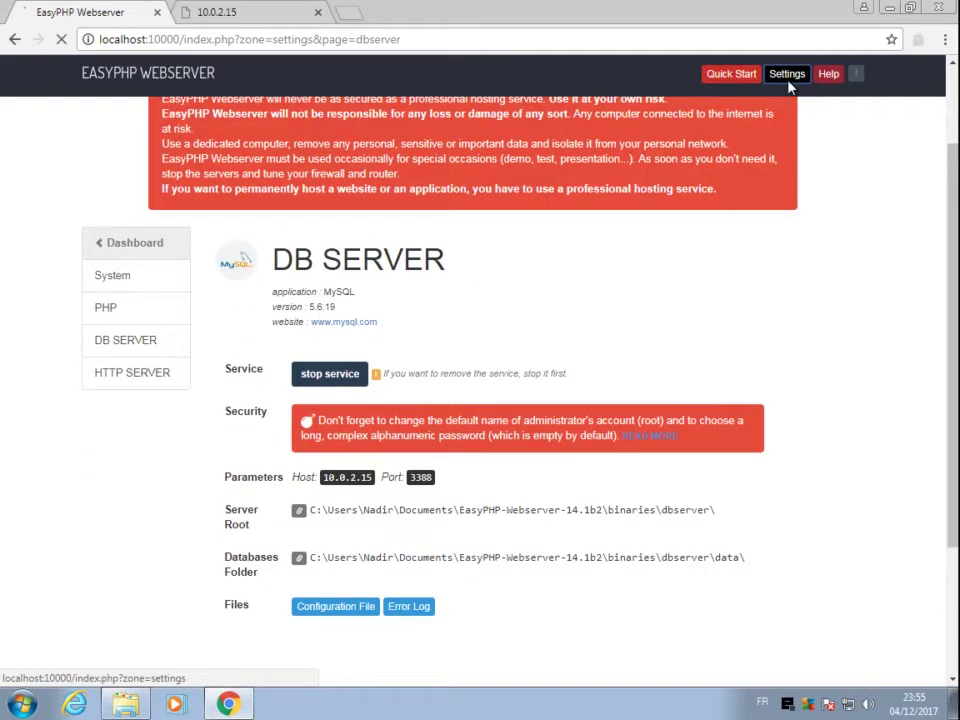
# Step: Install EasyPHP Webserver as a Windows service from the System settings, allowing the changes and confirming that the program installed correctly
pyautogui.click(790, 76)
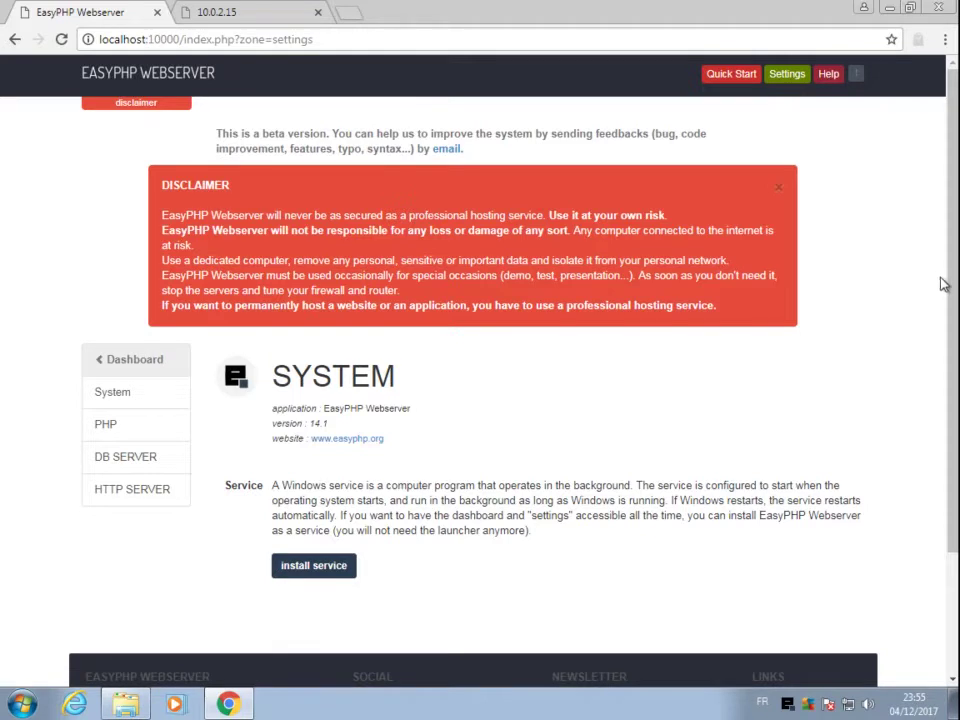
pyautogui.scroll(-2, 943, 279)
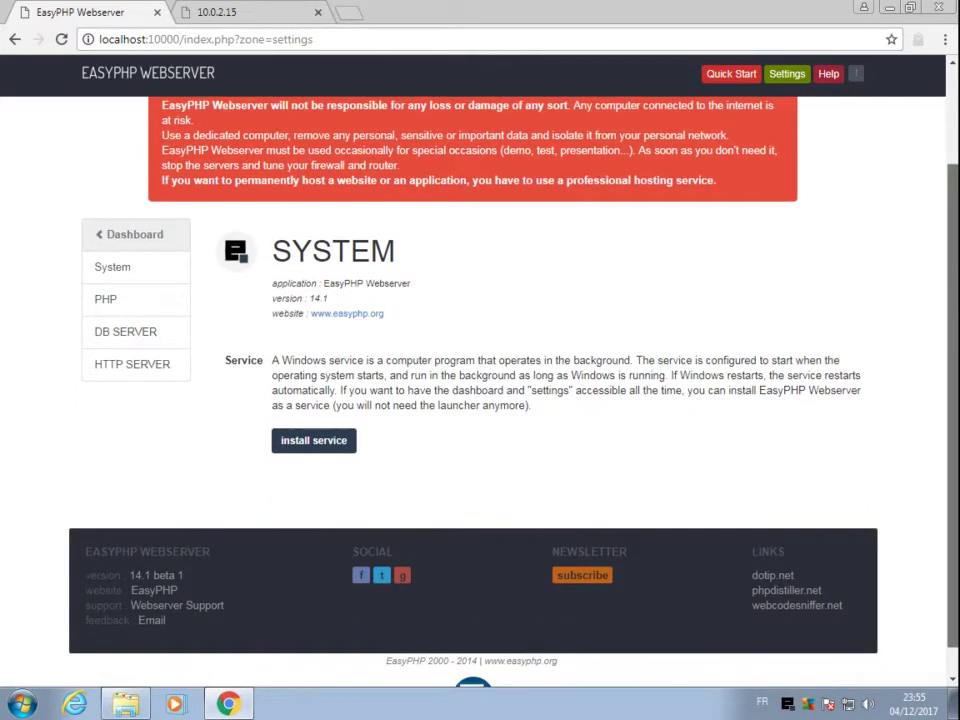
pyautogui.click(285, 441)
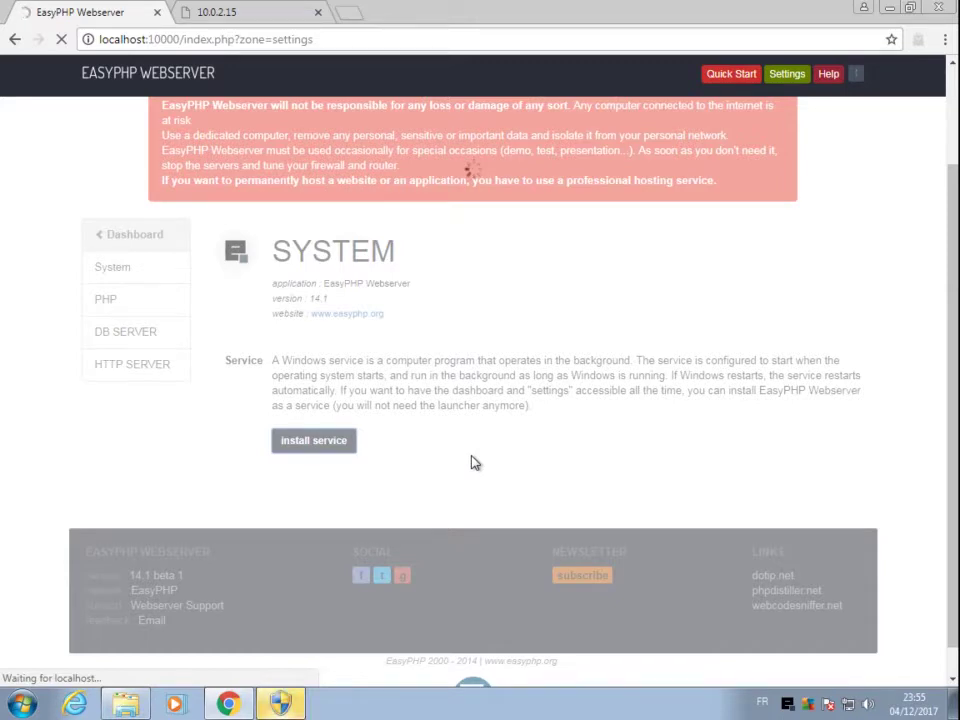
pyautogui.click(280, 704)
pyautogui.click(550, 378)
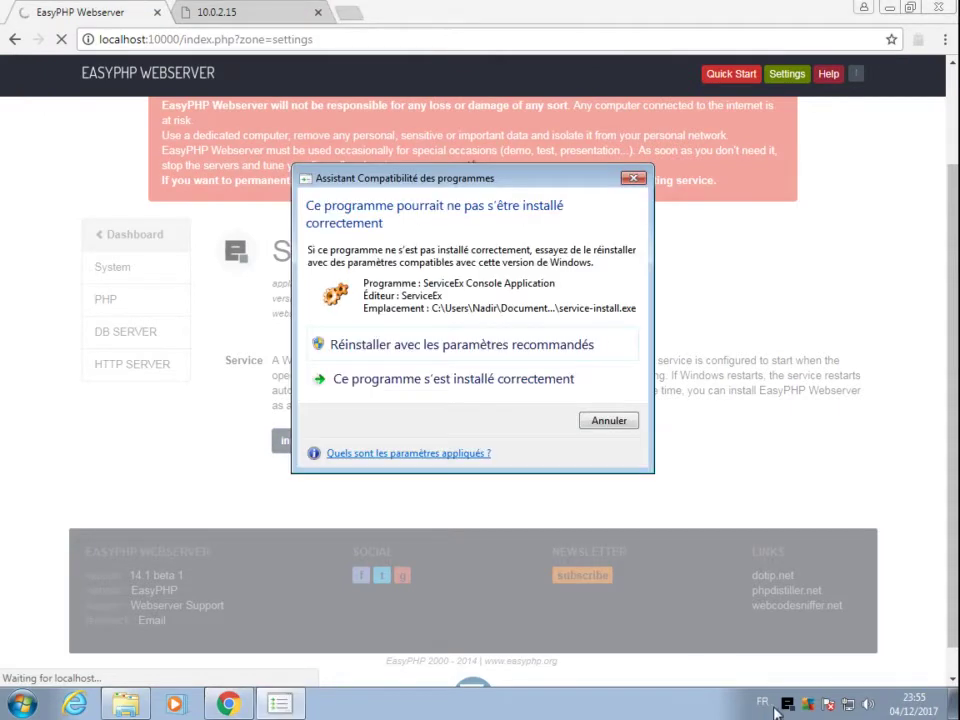
pyautogui.click(433, 390)
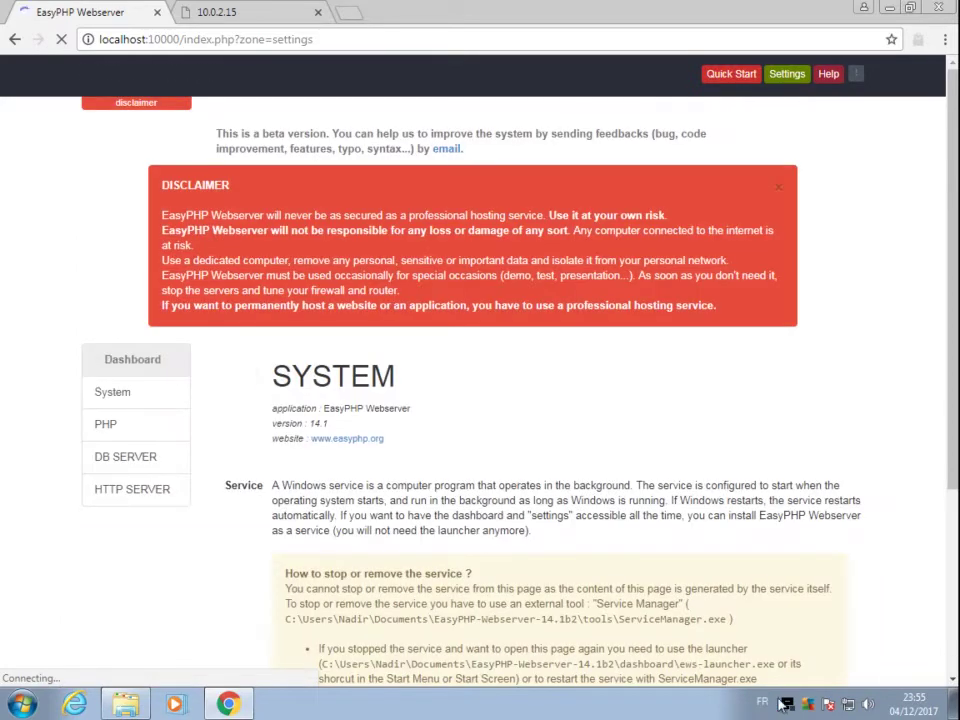
# Step: Review the System, PHP, DB SERVER and HTTP SERVER settings pages, checking each server's service state, parameters and folders
pyautogui.click(131, 391)
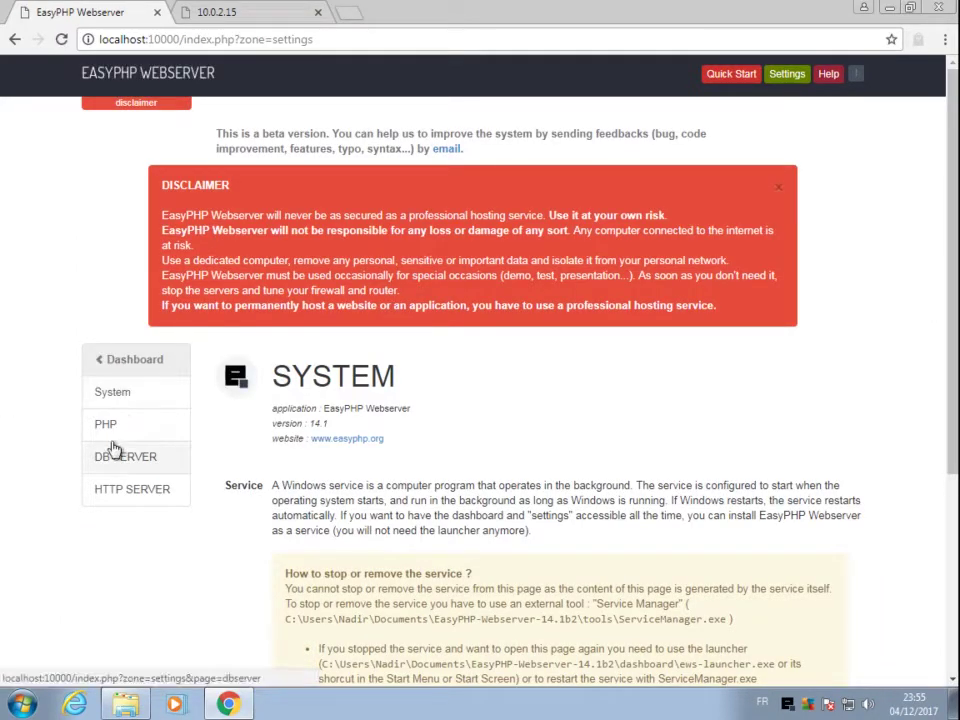
pyautogui.click(160, 430)
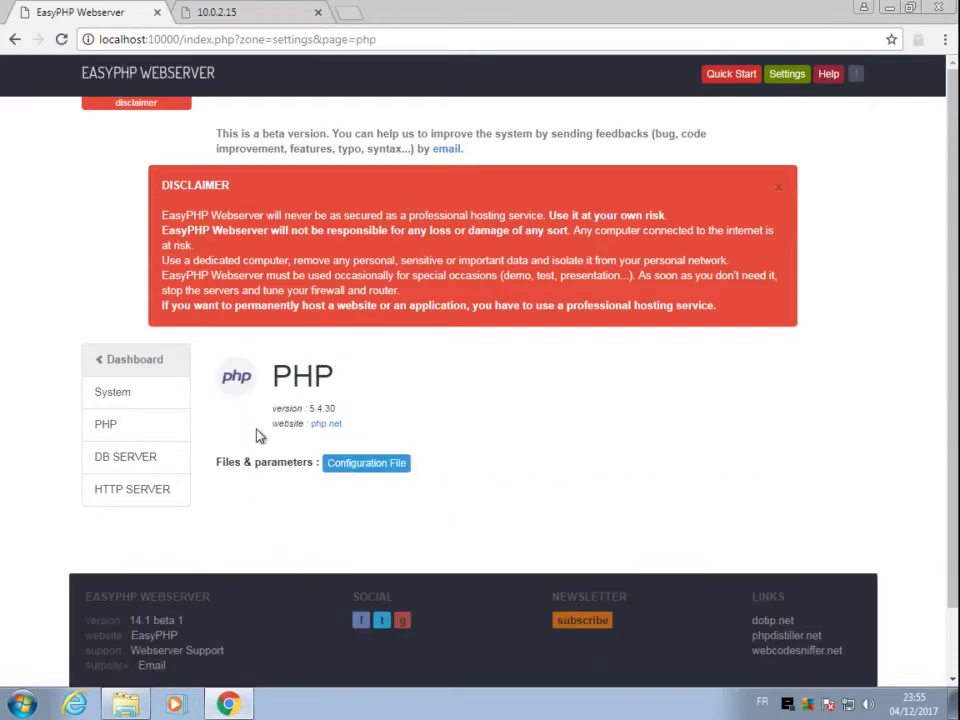
pyautogui.click(170, 457)
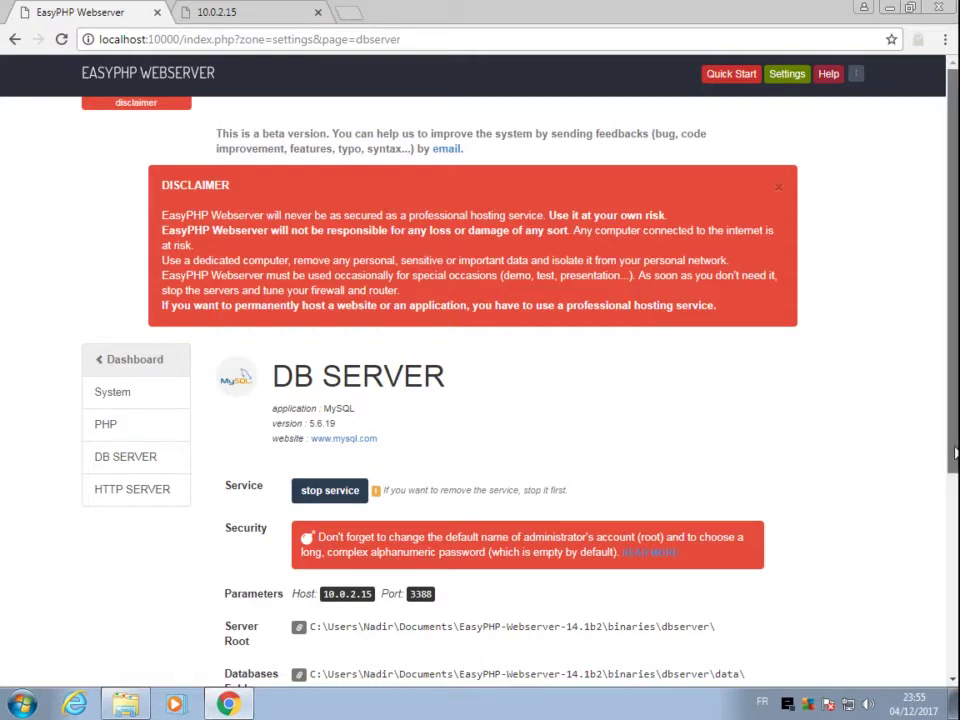
pyautogui.scroll(-2, 952, 300)
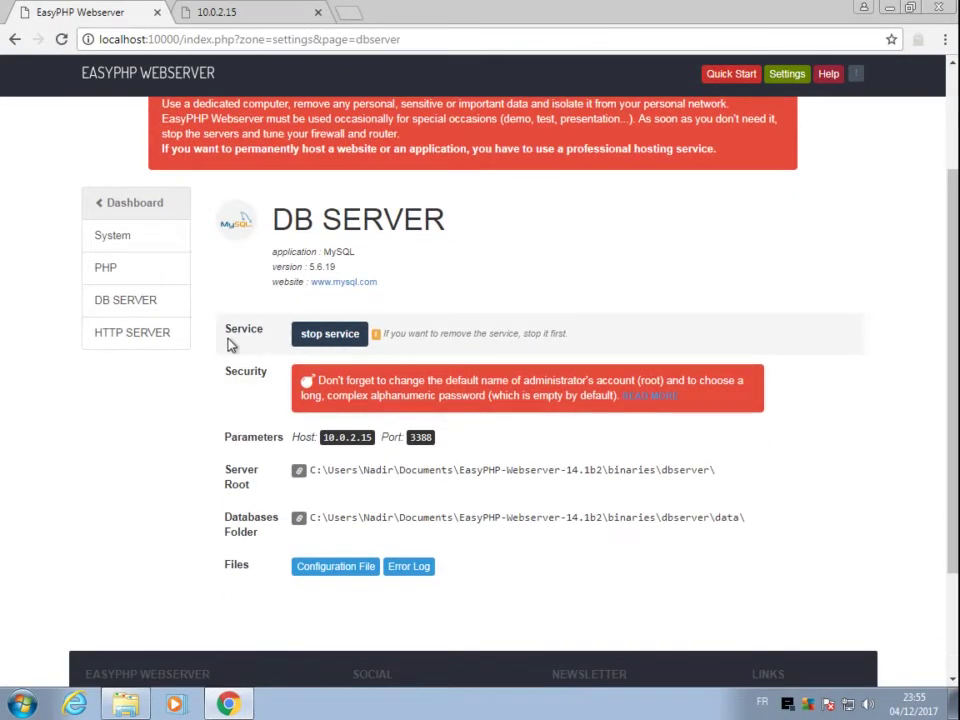
pyautogui.click(133, 332)
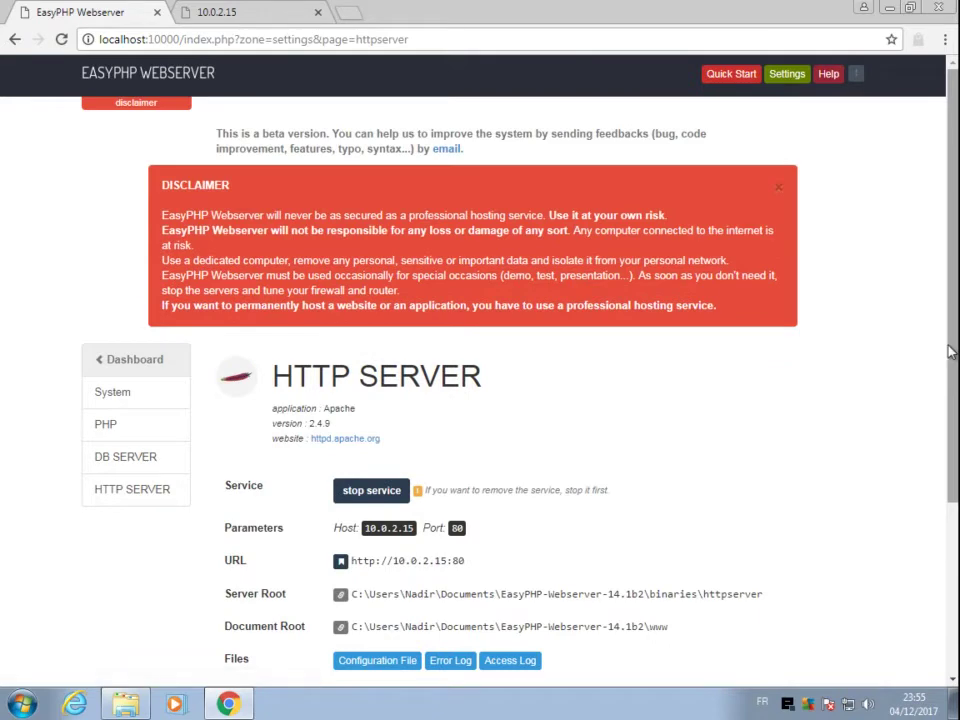
pyautogui.scroll(-2, 955, 350)
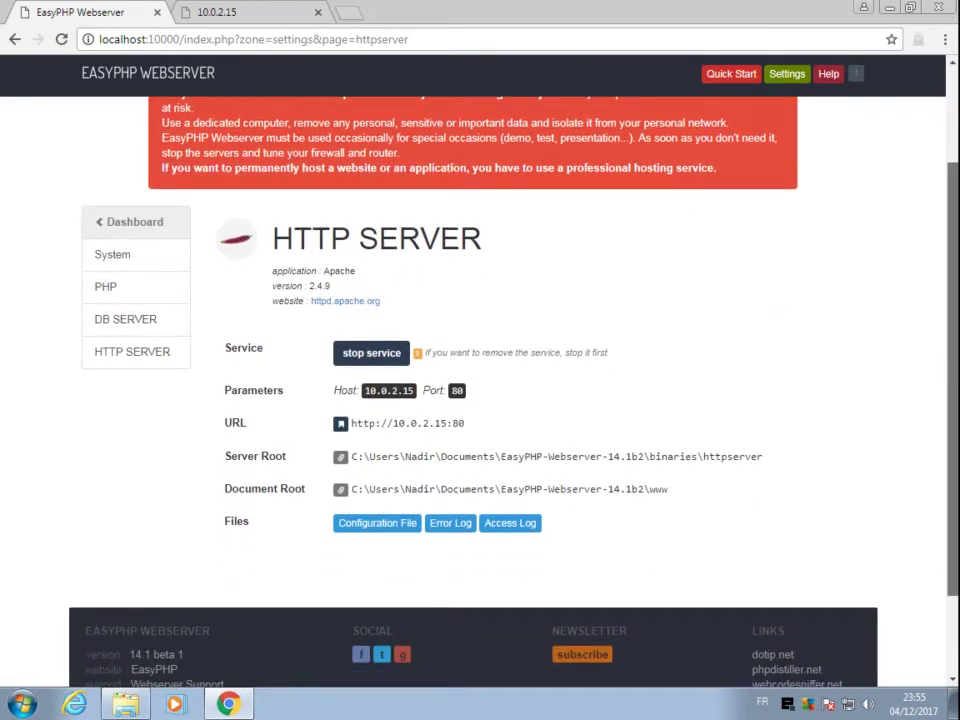
pyautogui.scroll(-1, 480, 400)
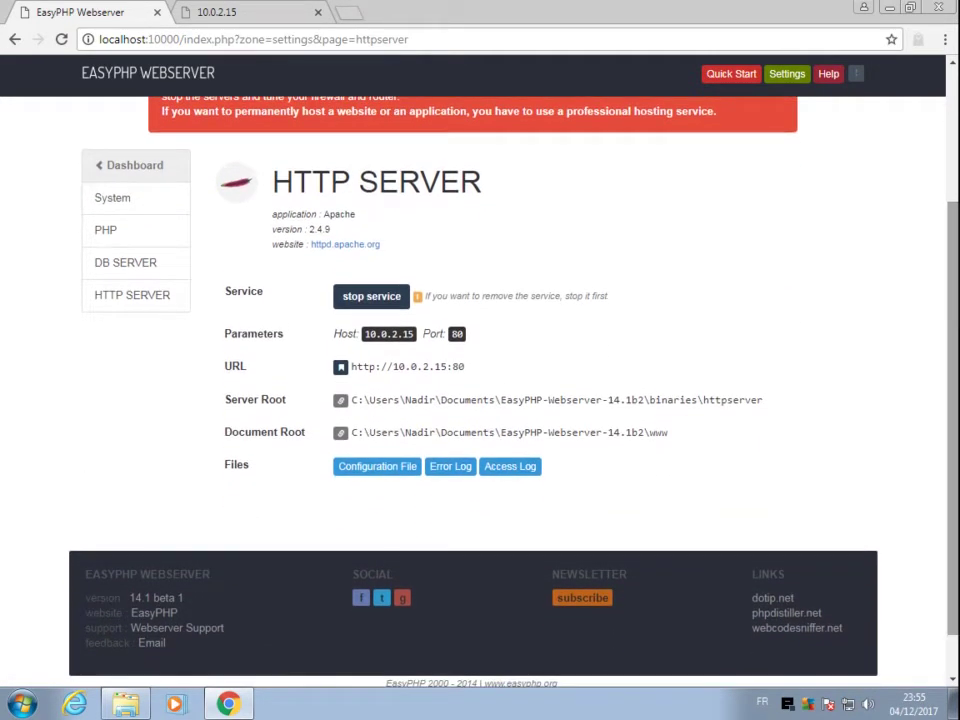
pyautogui.click(340, 368)
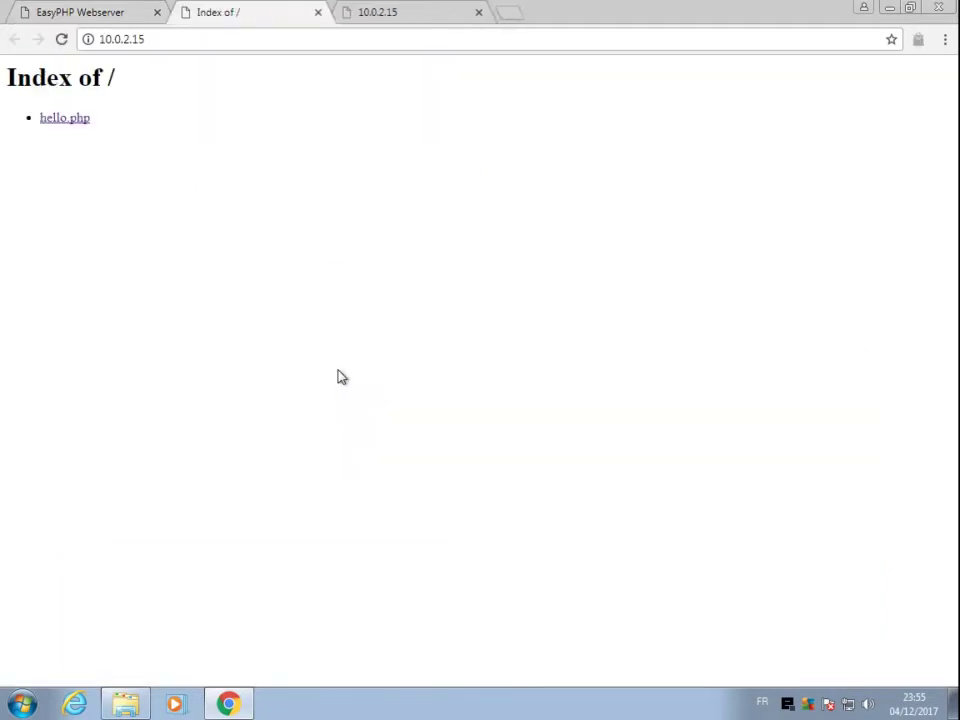
pyautogui.click(318, 12)
pyautogui.click(318, 12)
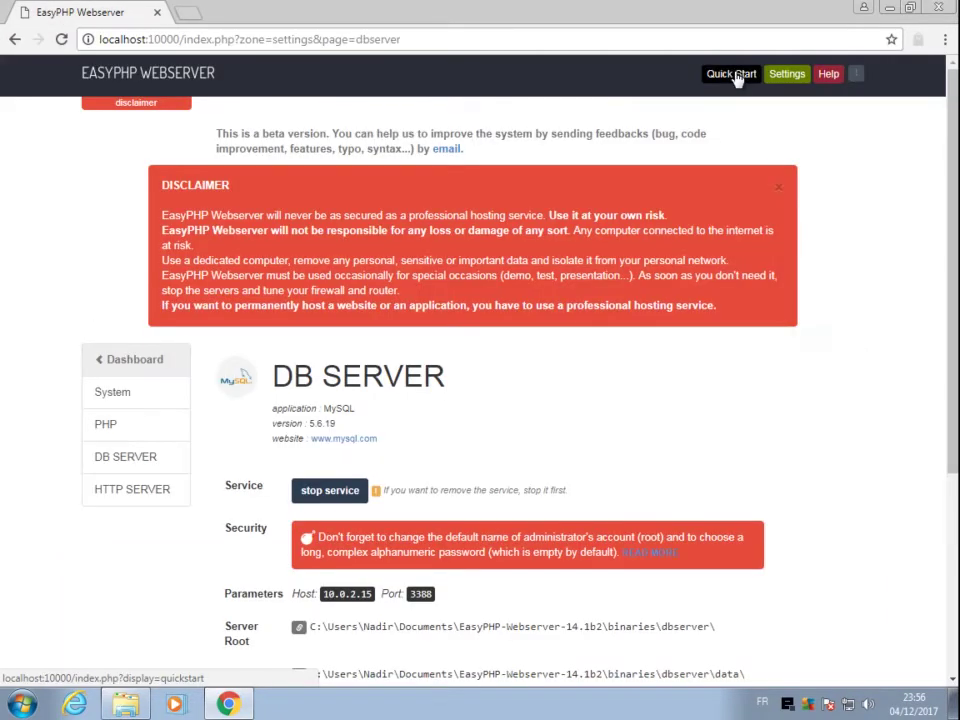
# Step: Read the dashboard's Quick Start guide again and close the browser's remaining tabs
pyautogui.click(733, 76)
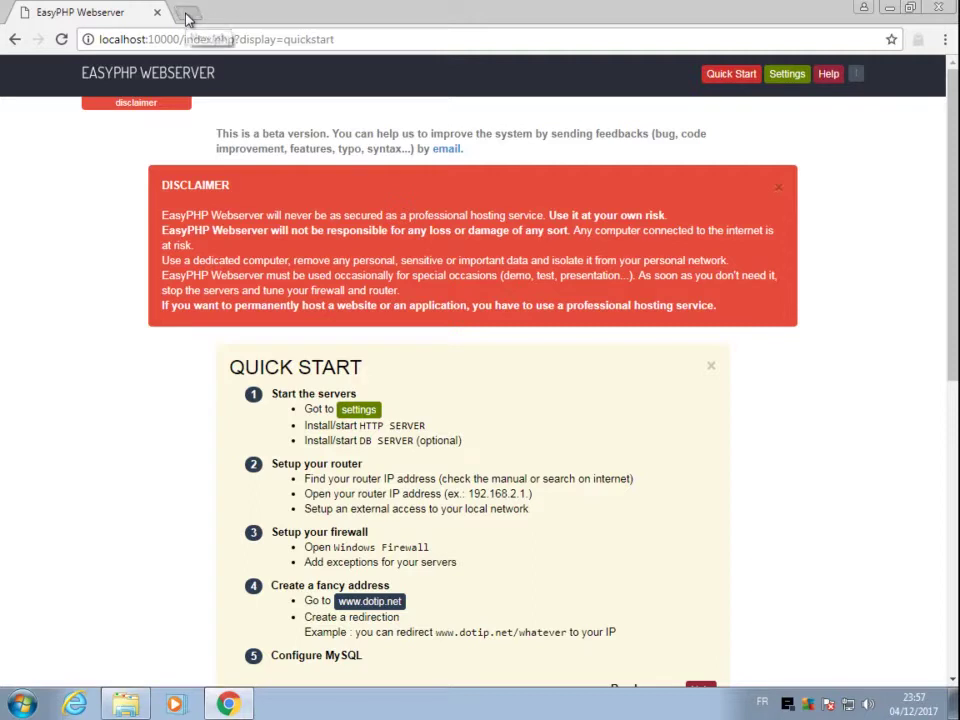
pyautogui.click(186, 14)
pyautogui.click(157, 13)
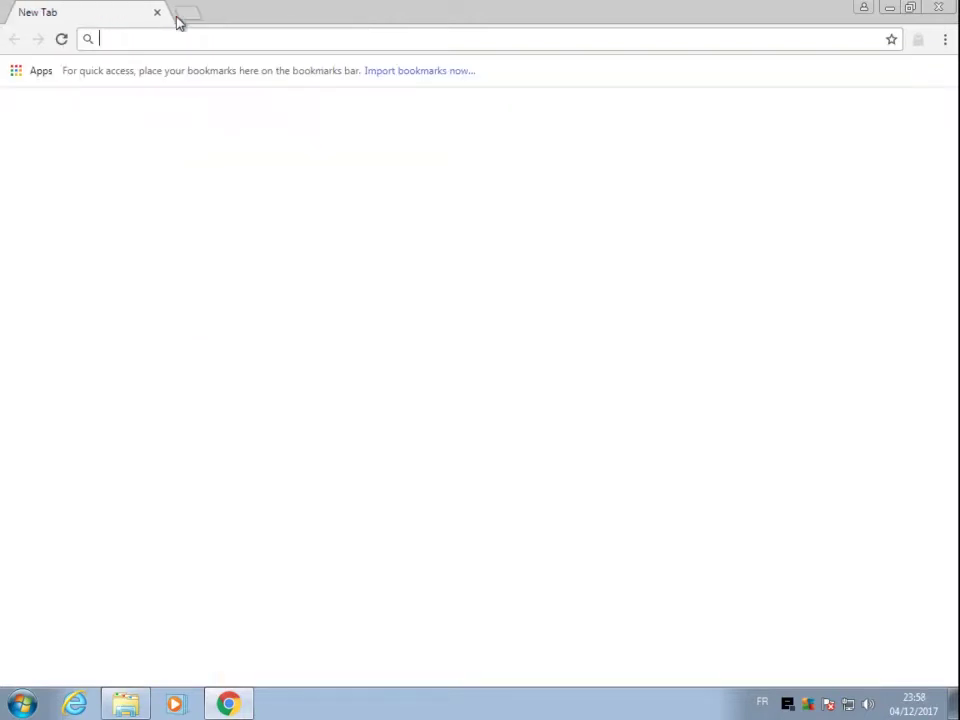
pyautogui.click(157, 13)
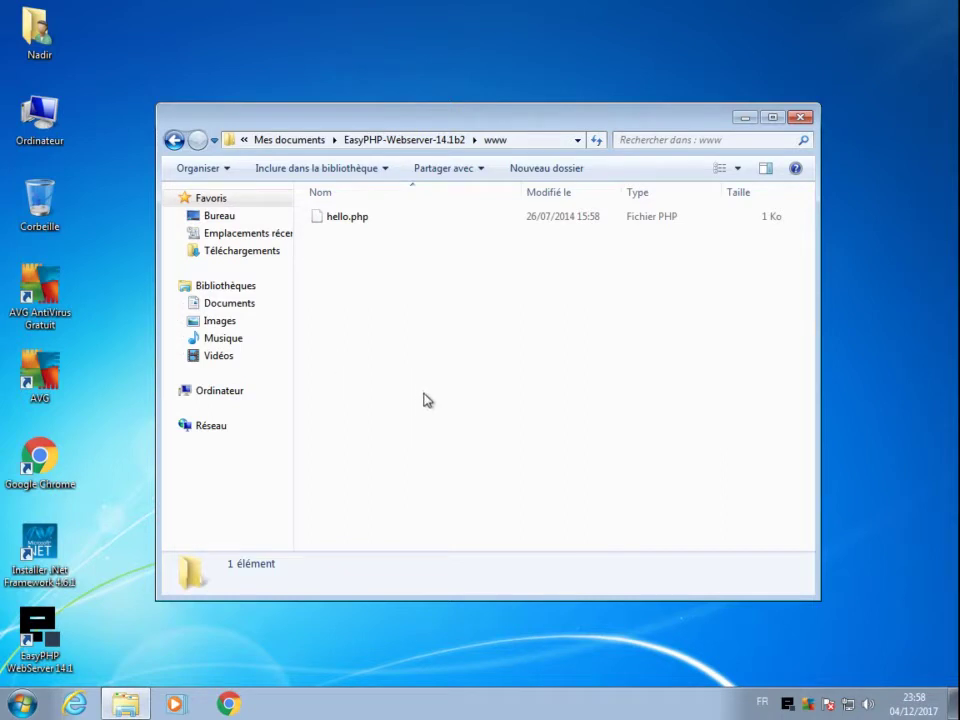
# Step: Open a blank document in Bloc-notes (Notepad) from the Windows accessories
pyautogui.click(8, 704)
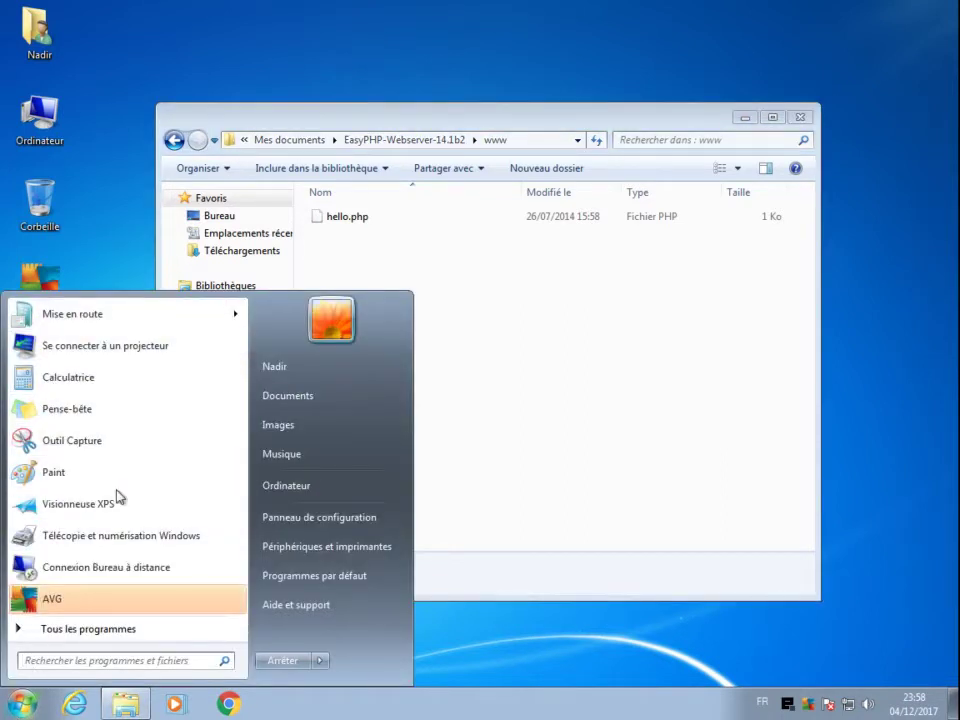
pyautogui.click(100, 632)
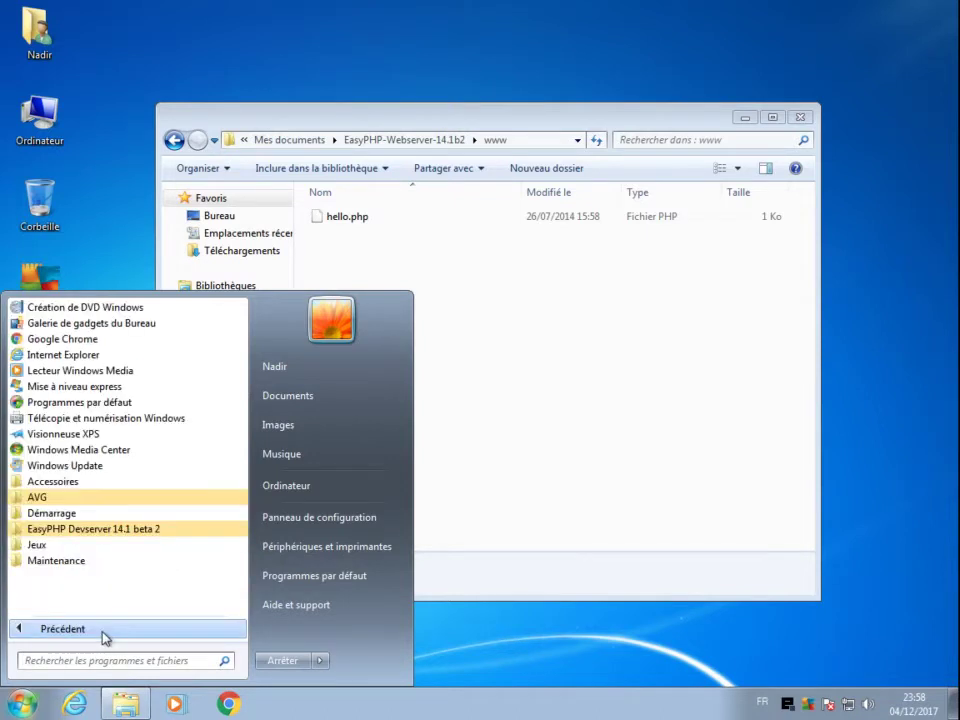
pyautogui.click(79, 484)
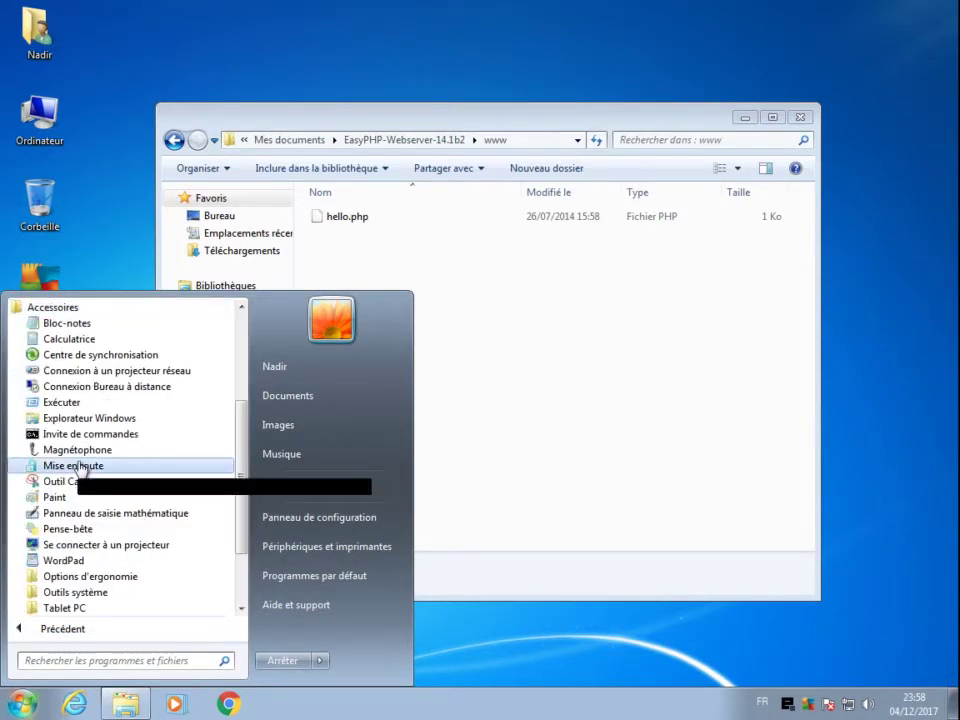
pyautogui.click(62, 324)
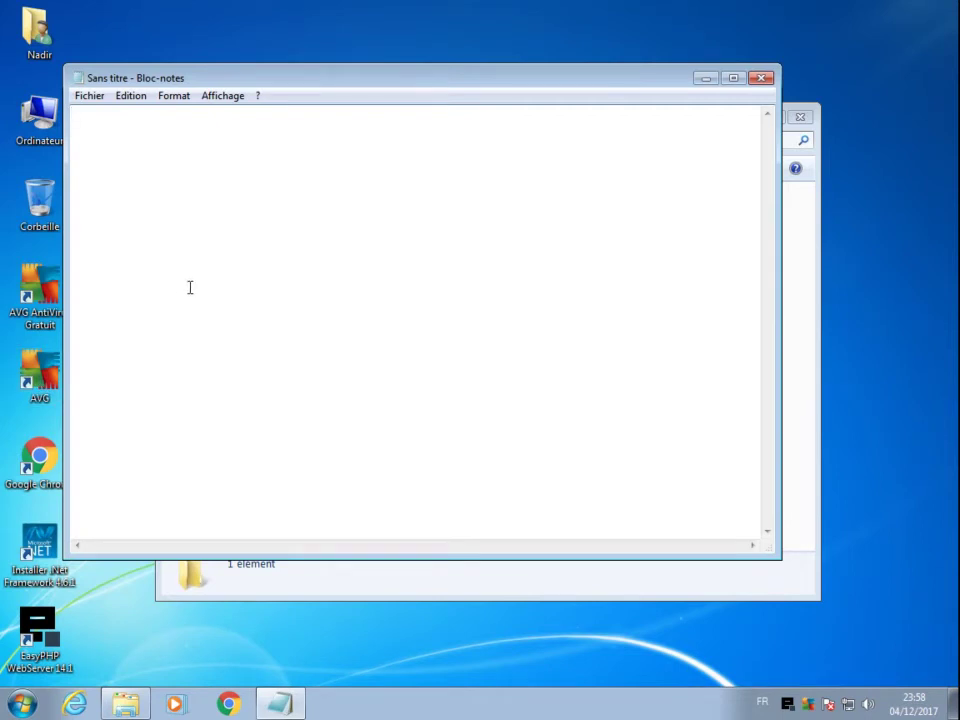
# Step: Write the line "Bonjour section commerce international" in the blank document
pyautogui.write('BOnjour section ')
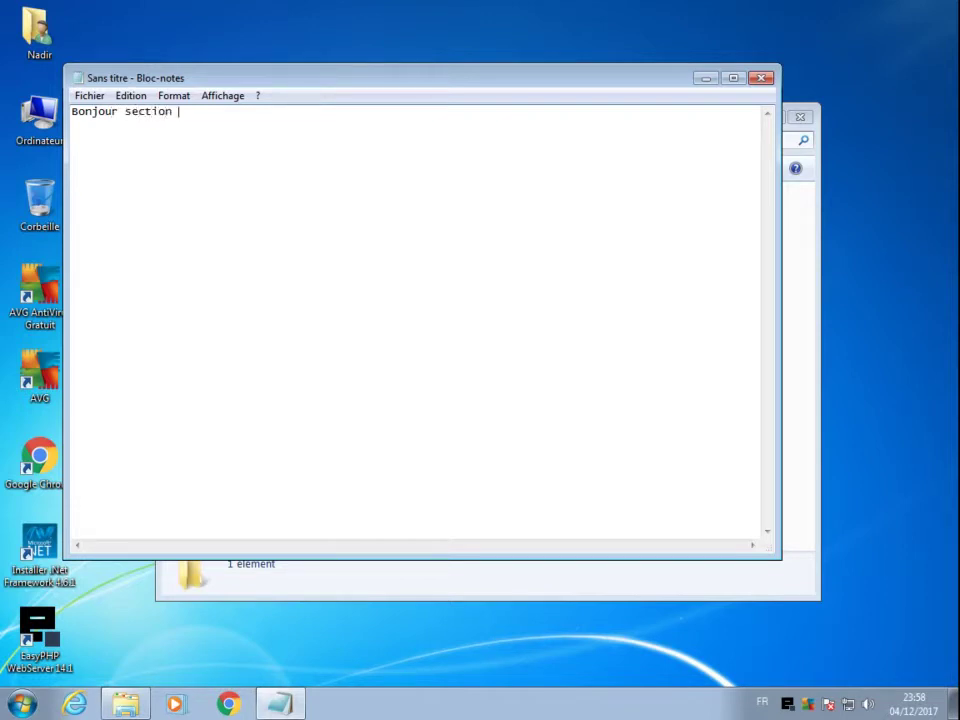
pyautogui.write('comerce')
pyautogui.press('Left')
pyautogui.press('Left')
pyautogui.press('Left')
pyautogui.press('Left')
pyautogui.press('Left')
pyautogui.write('m')
pyautogui.press('End')
pyautogui.write('international')
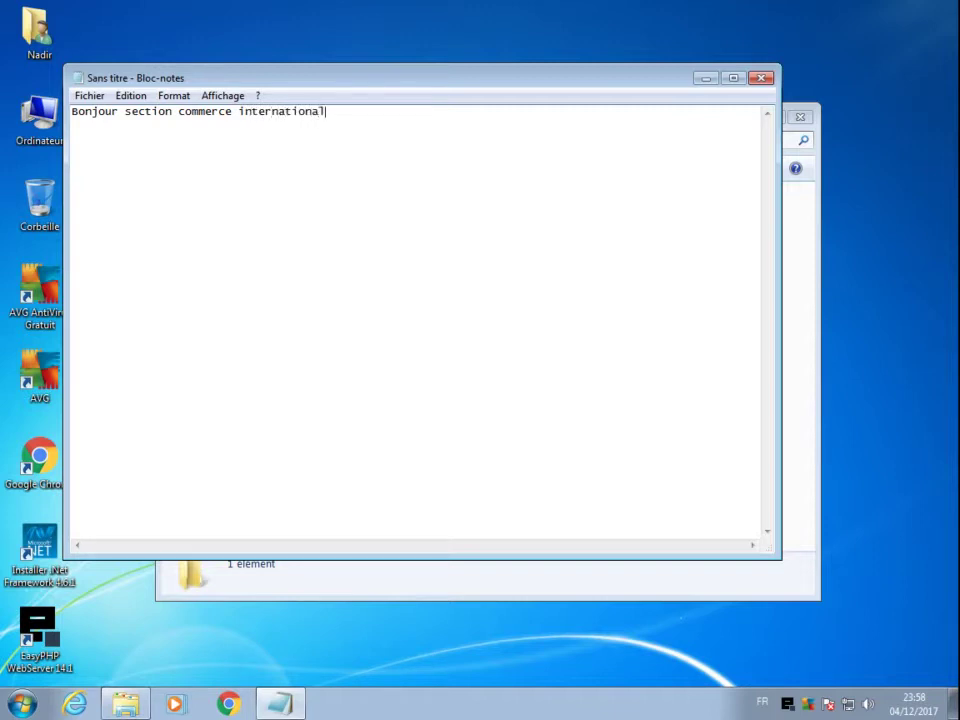
# Step: Close the document, saving it as index.html with file type Tous les fichiers in the www folder of EasyPHP-Webserver-14.1b2
pyautogui.click(762, 78)
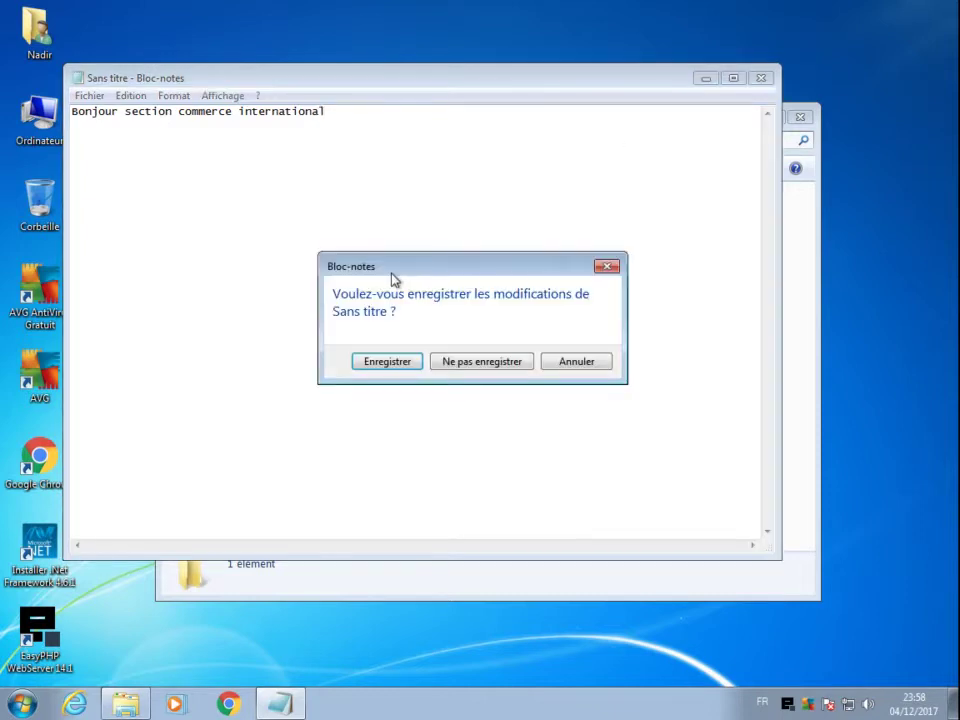
pyautogui.click(386, 362)
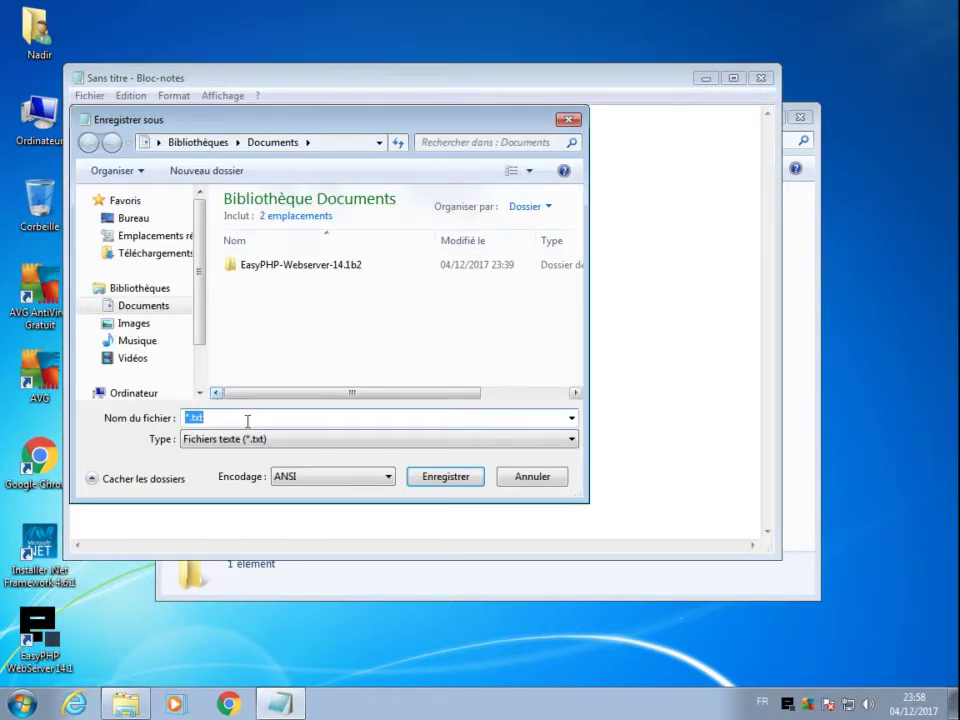
pyautogui.click(268, 440)
pyautogui.click(266, 462)
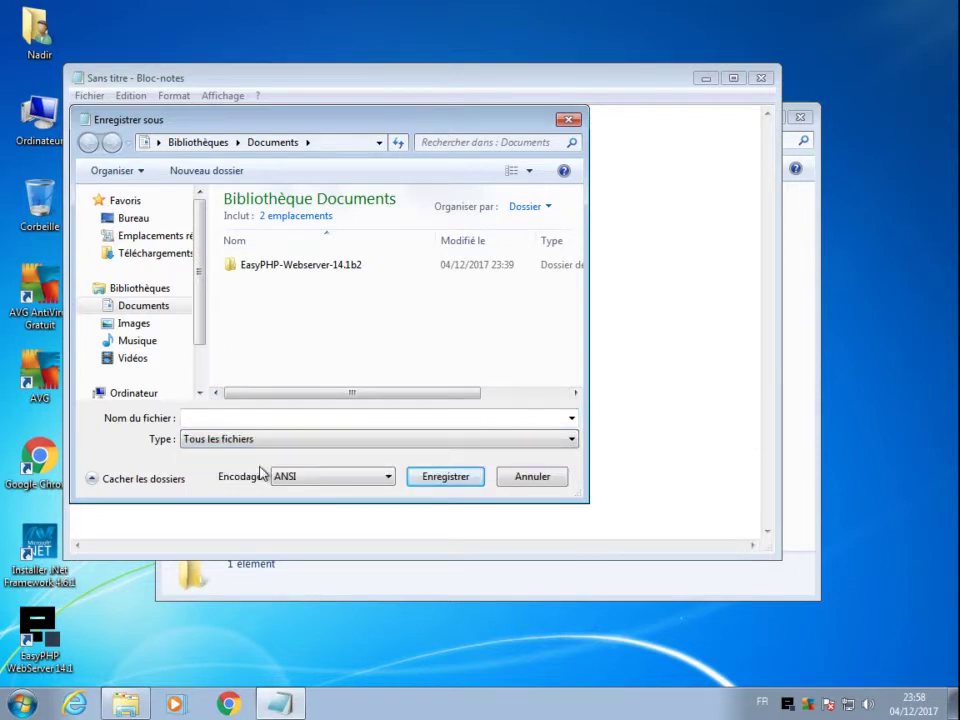
pyautogui.click(257, 416)
pyautogui.write('ind')
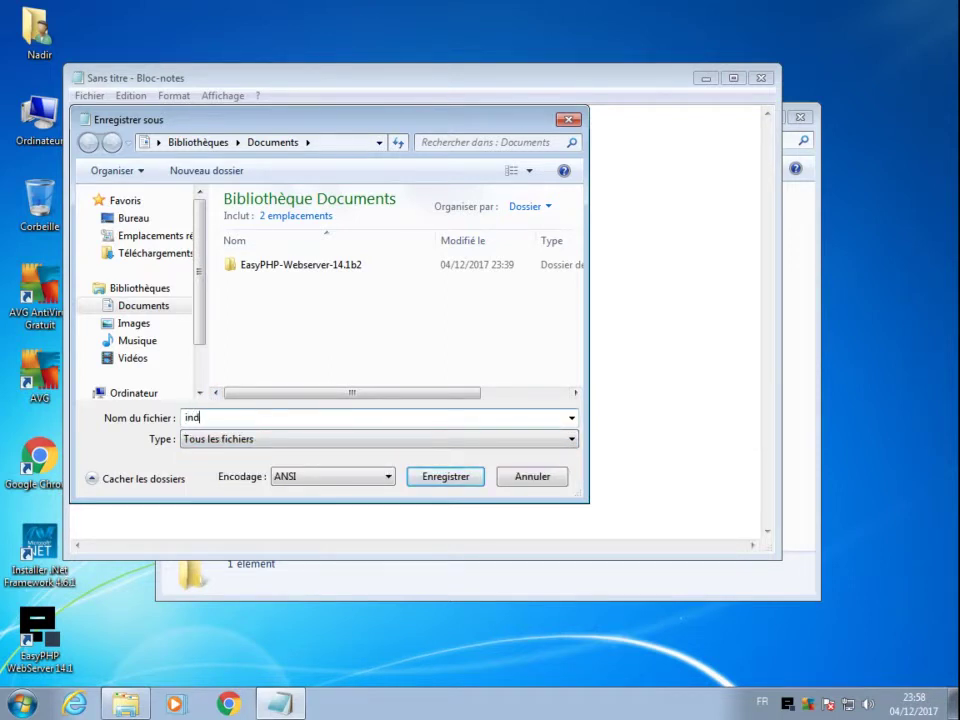
pyautogui.write('ex.html')
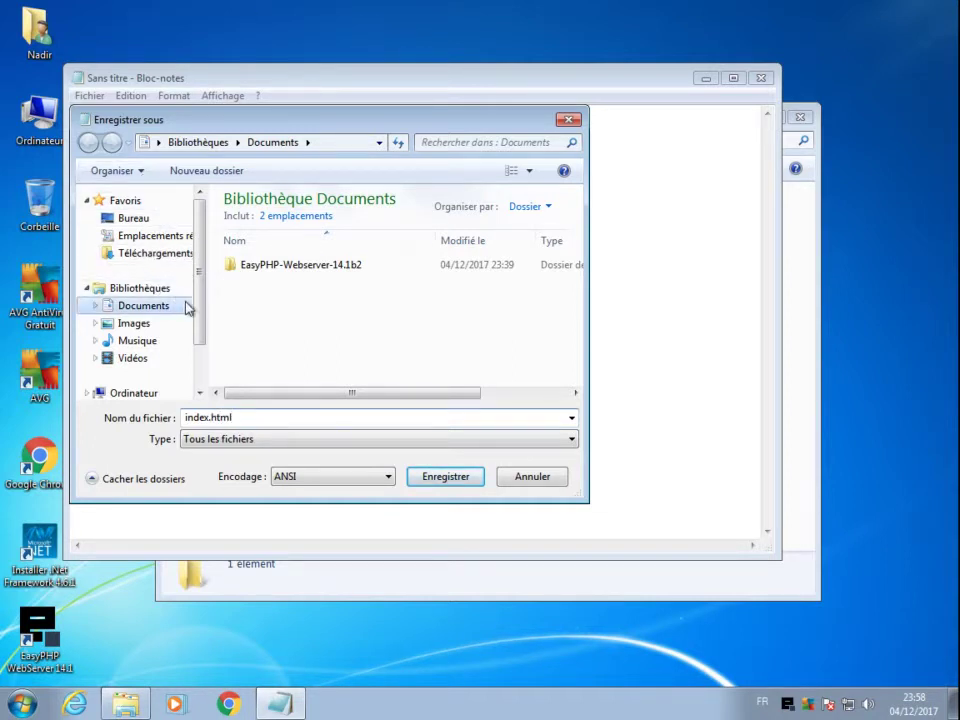
pyautogui.click(172, 307)
pyautogui.doubleClick(302, 271)
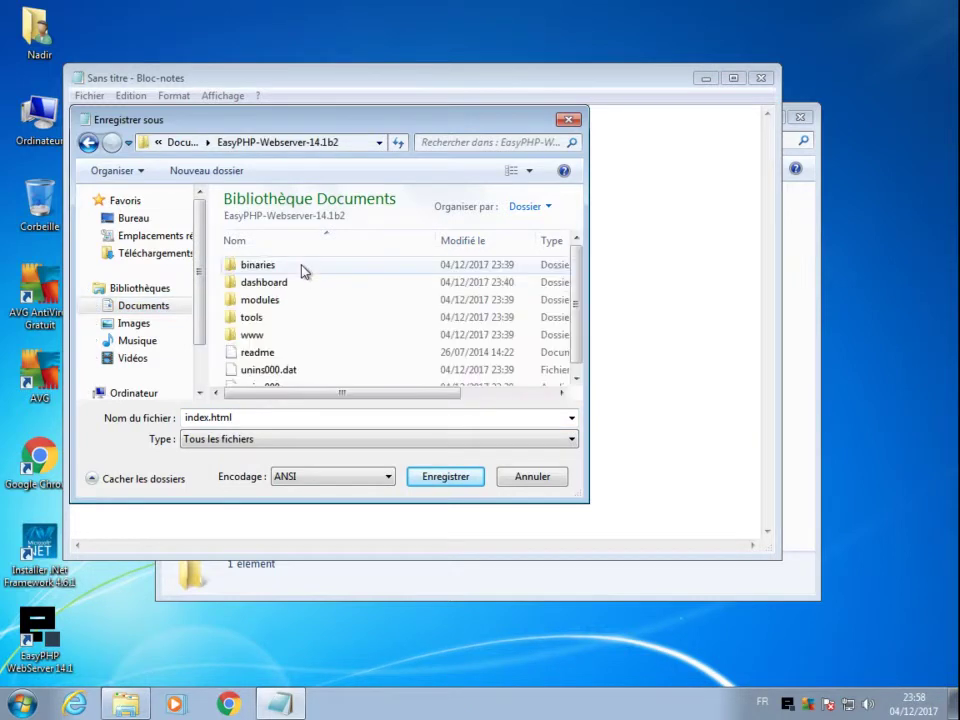
pyautogui.doubleClick(250, 333)
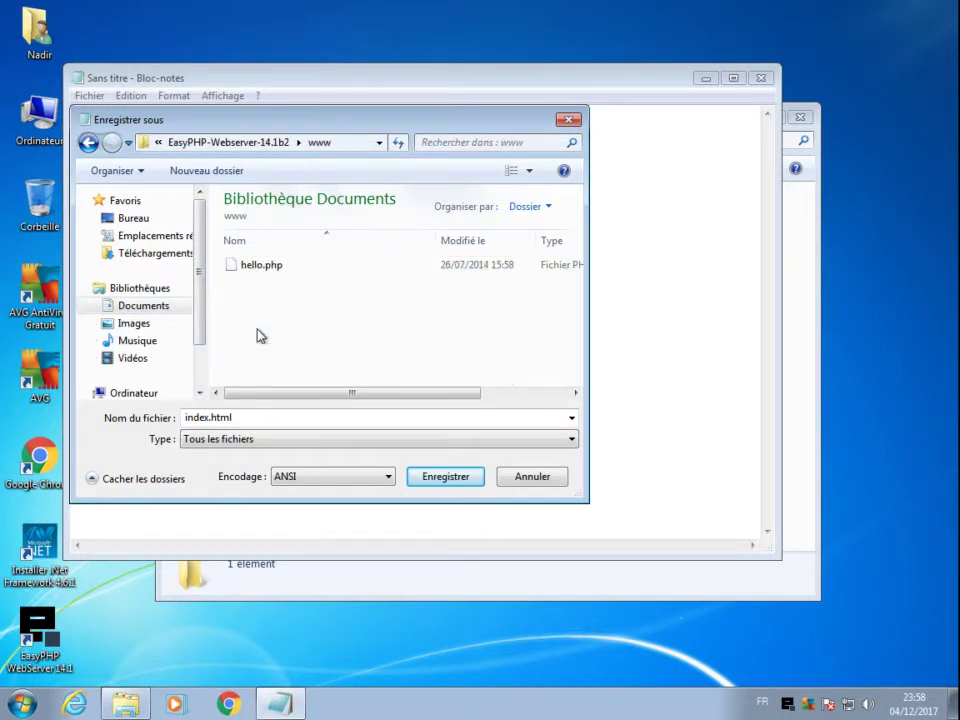
pyautogui.click(441, 478)
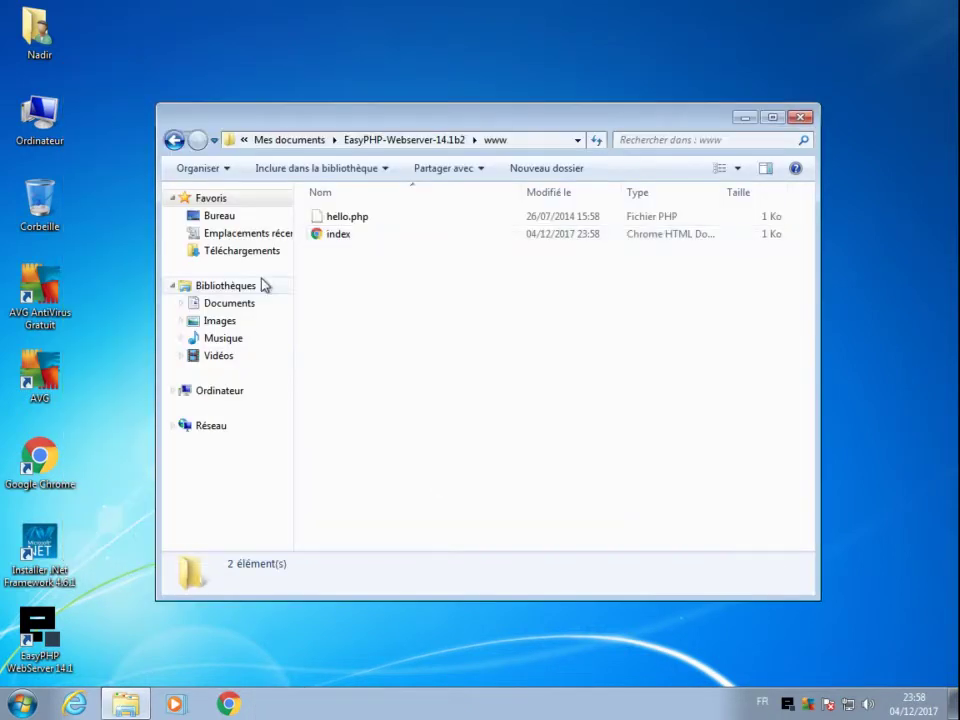
# Step: Minimise the www folder window and load 10.0.2.15 in Google Chrome to test the new index page
pyautogui.click(745, 118)
pyautogui.click(229, 703)
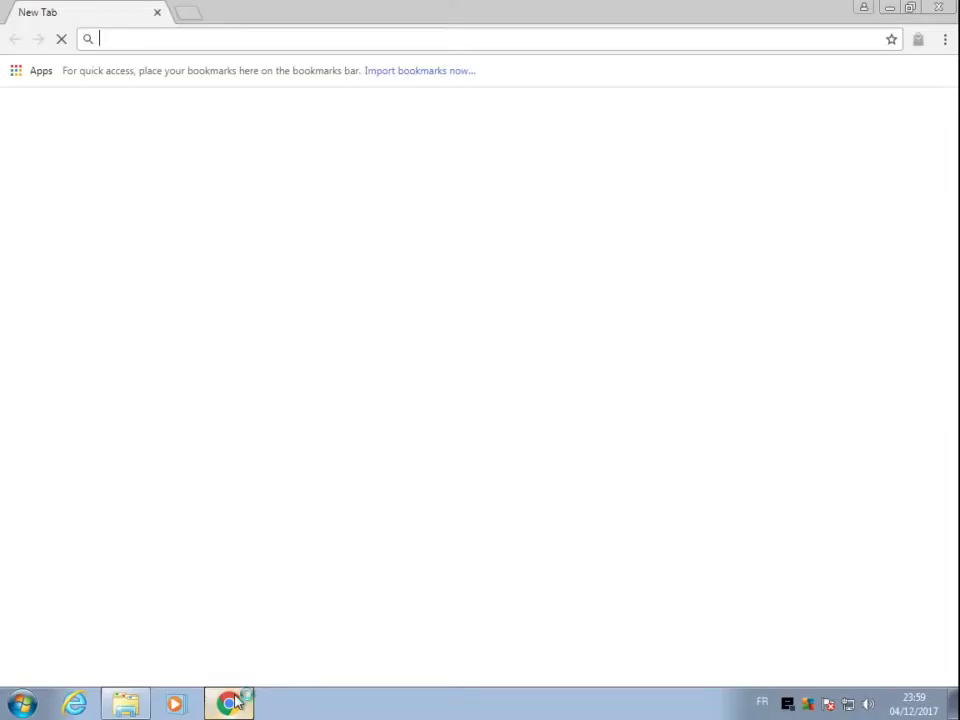
pyautogui.click(158, 36)
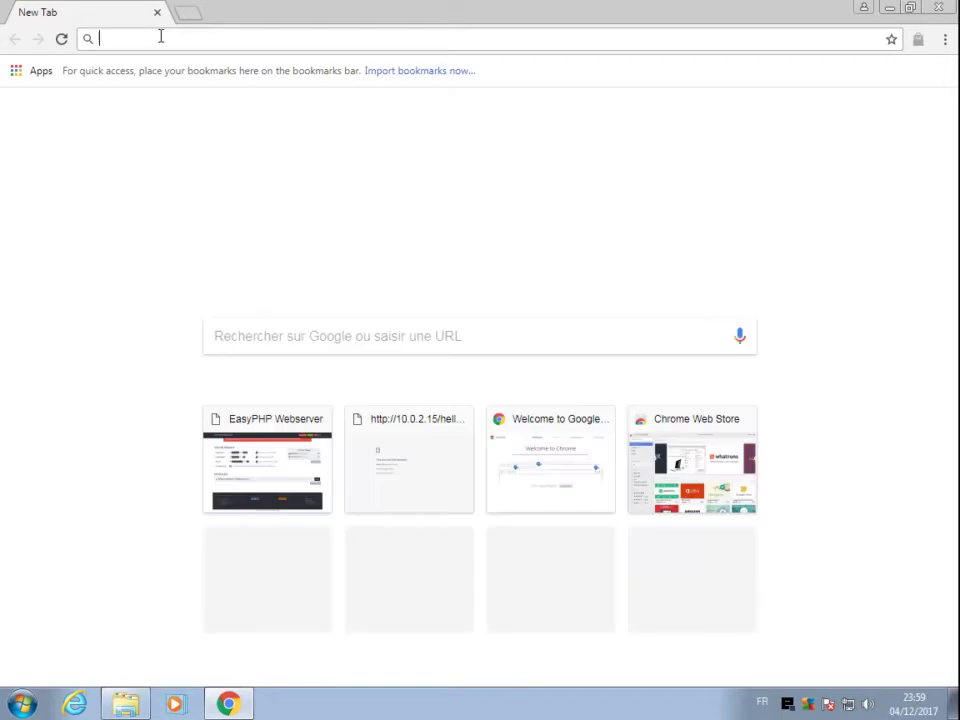
pyautogui.write('10.0.2.15')
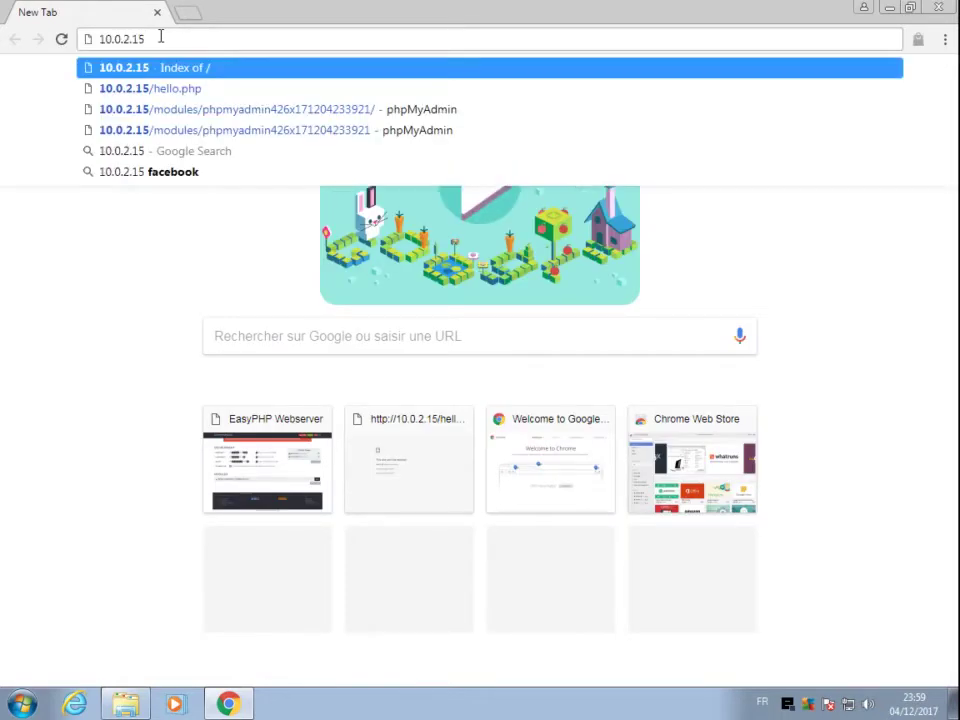
pyautogui.press('Return')
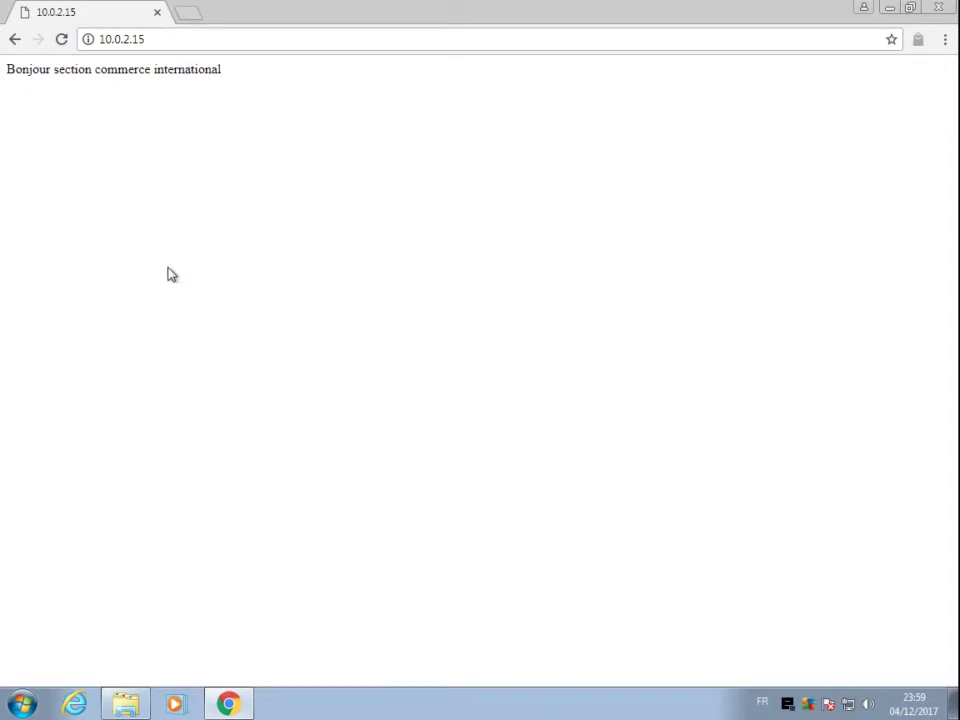
# Step: Minimise Google Chrome and select the index file in the www folder window
pyautogui.click(891, 8)
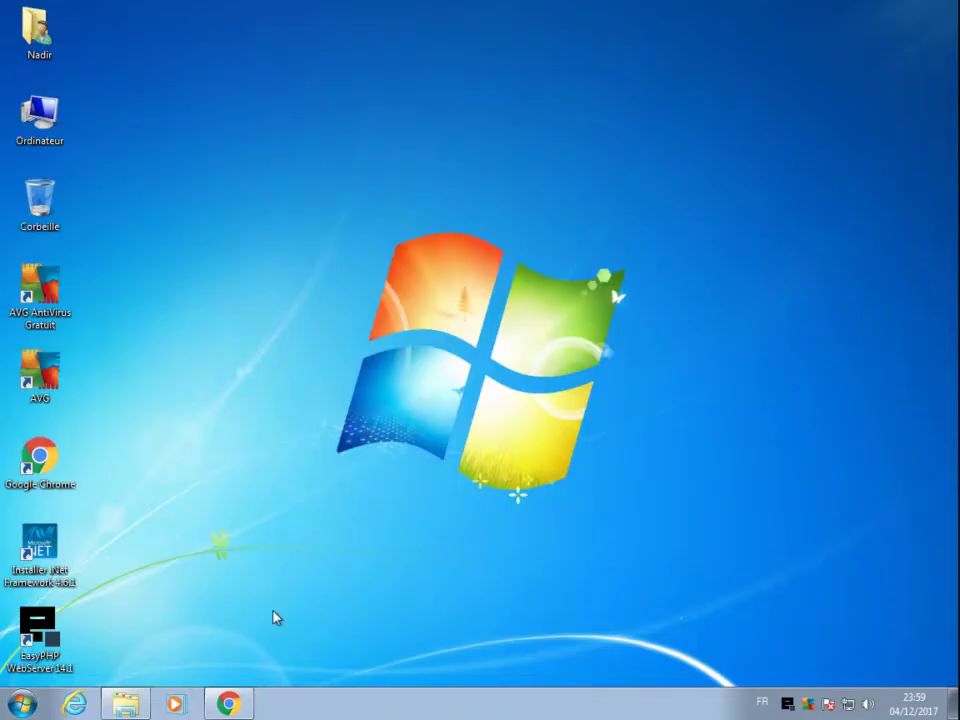
pyautogui.click(110, 710)
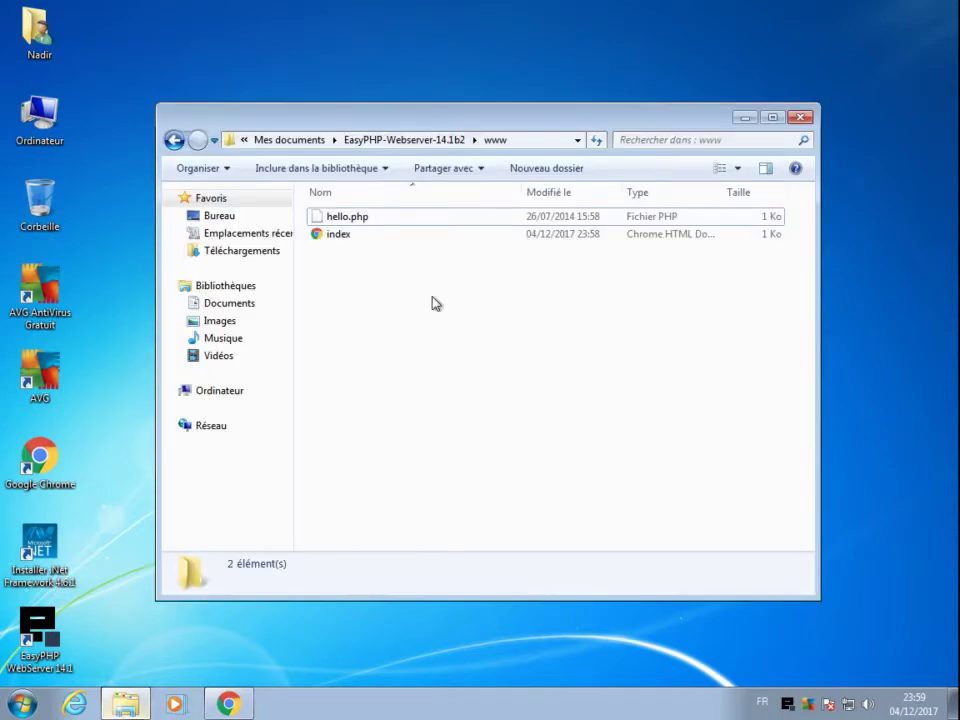
pyautogui.click(355, 222)
pyautogui.click(354, 236)
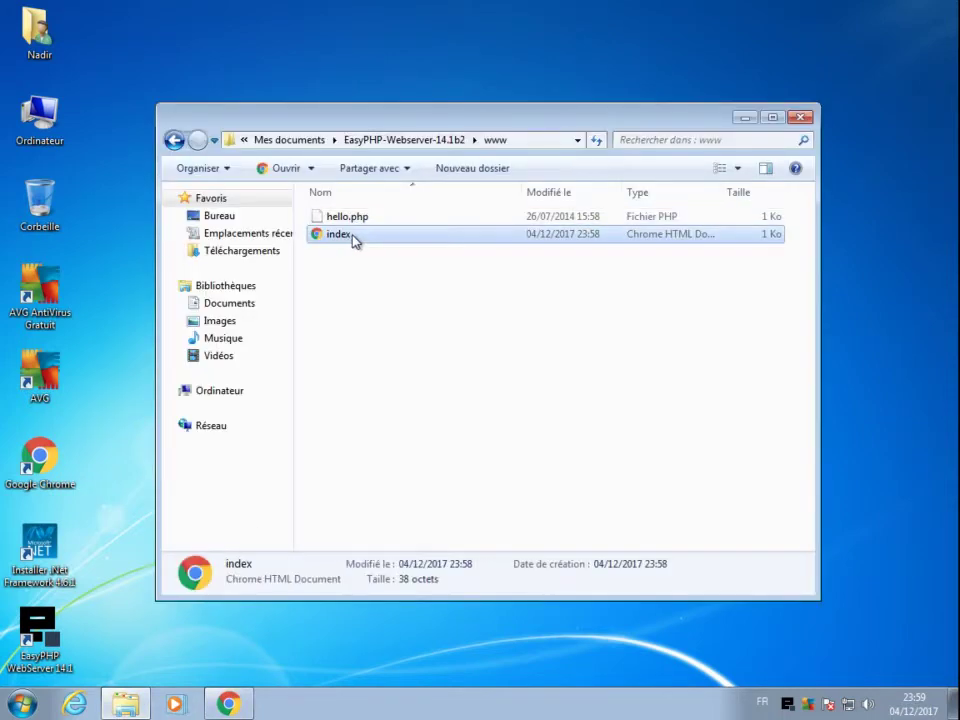
# Step: Open the Panneau de configuration and show its items as Grandes icônes
pyautogui.click(22, 704)
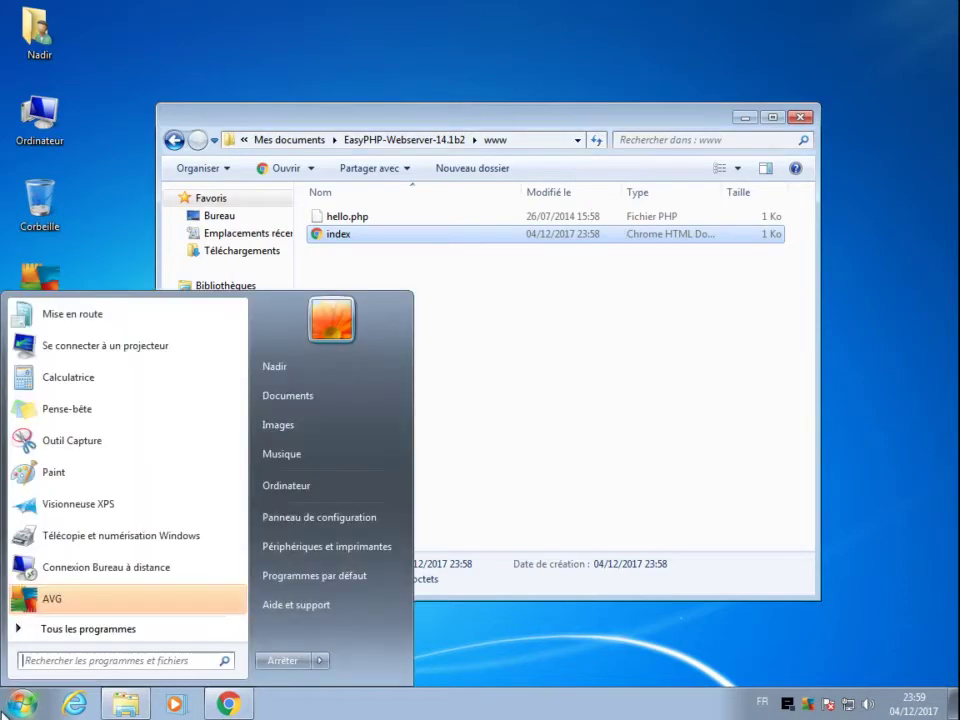
pyautogui.click(343, 516)
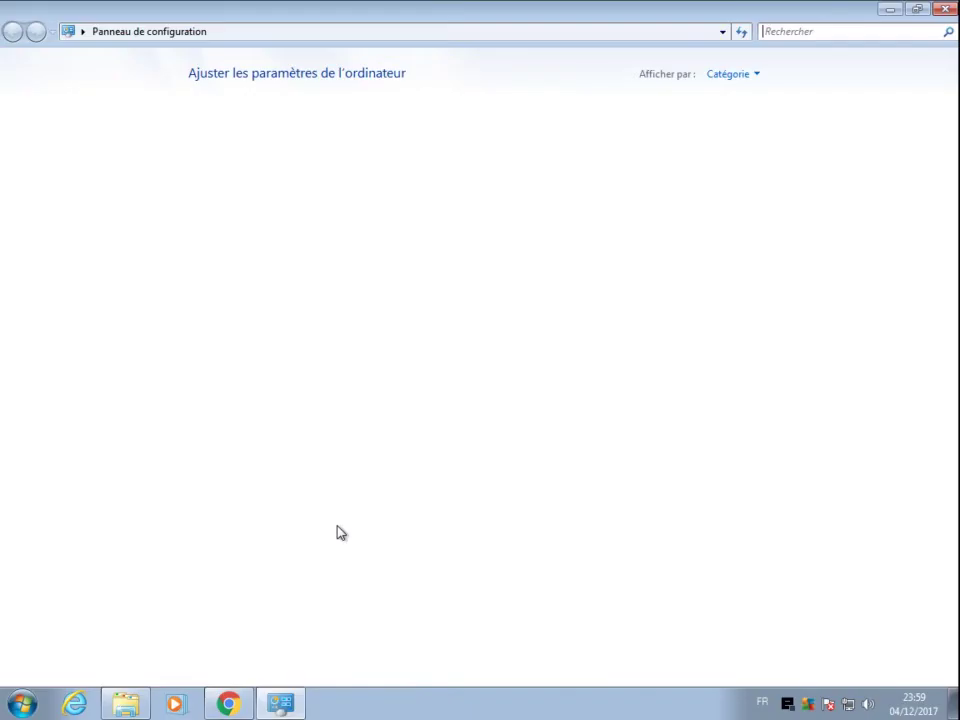
pyautogui.click(750, 75)
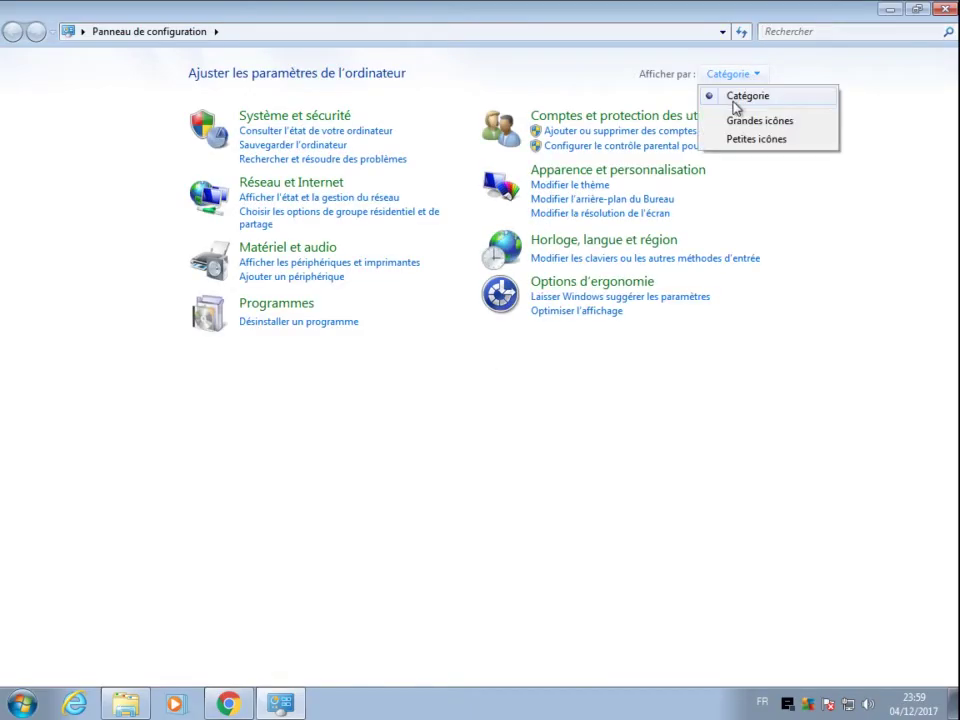
pyautogui.click(736, 121)
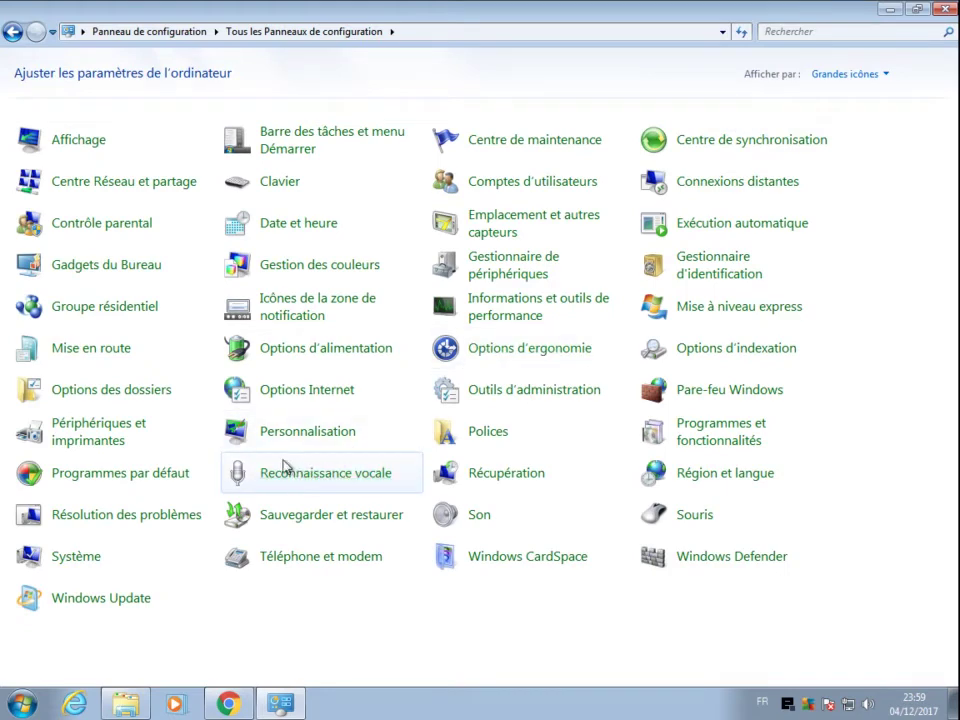
# Step: Turn off Masquer les extensions des fichiers dont le type est connu in Options des dossiers, and close the Panneau de configuration
pyautogui.click(129, 393)
pyautogui.click(203, 165)
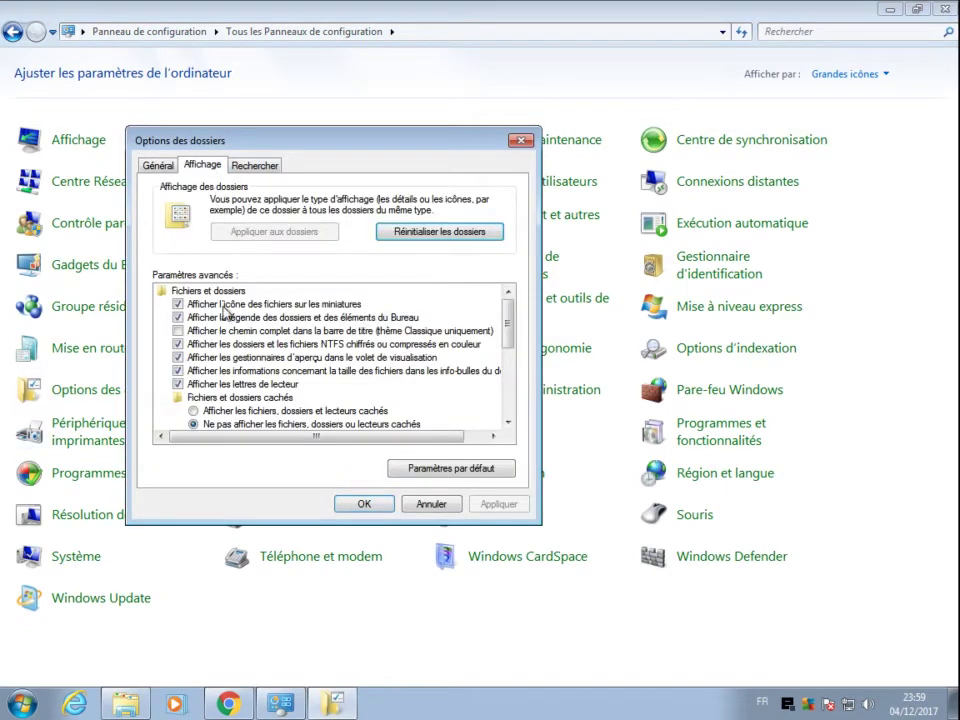
pyautogui.scroll(-3, 502, 428)
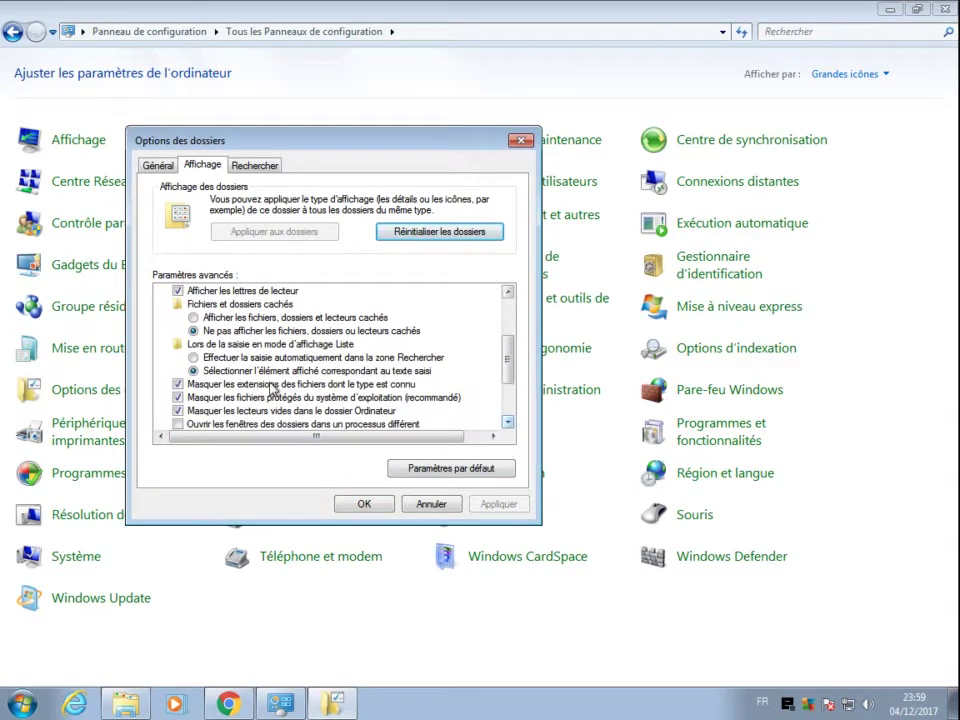
pyautogui.click(179, 384)
pyautogui.click(363, 507)
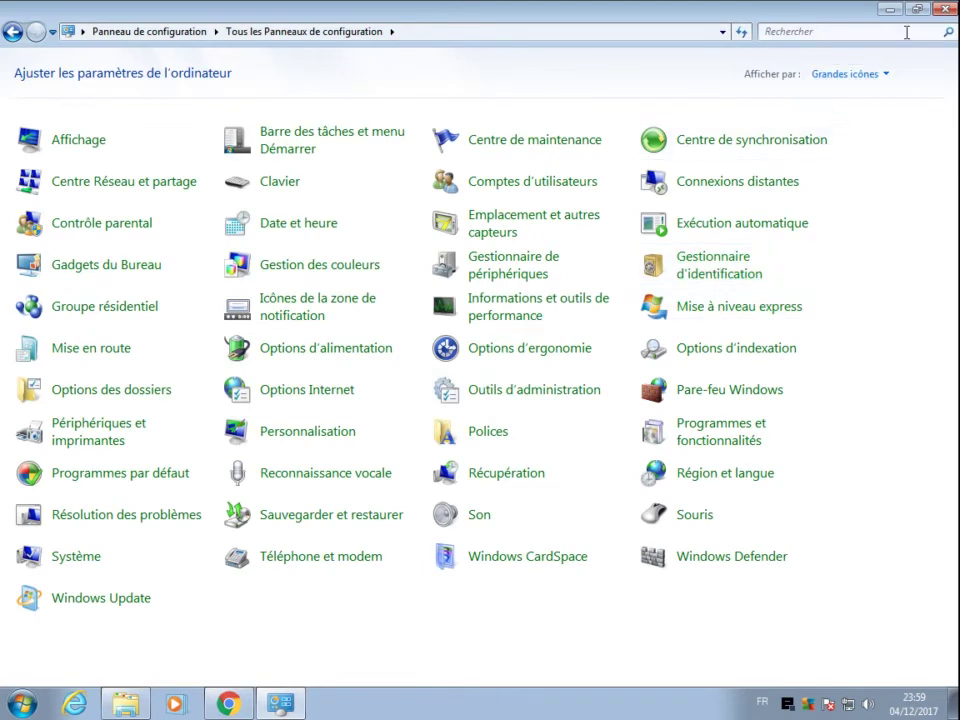
pyautogui.click(940, 10)
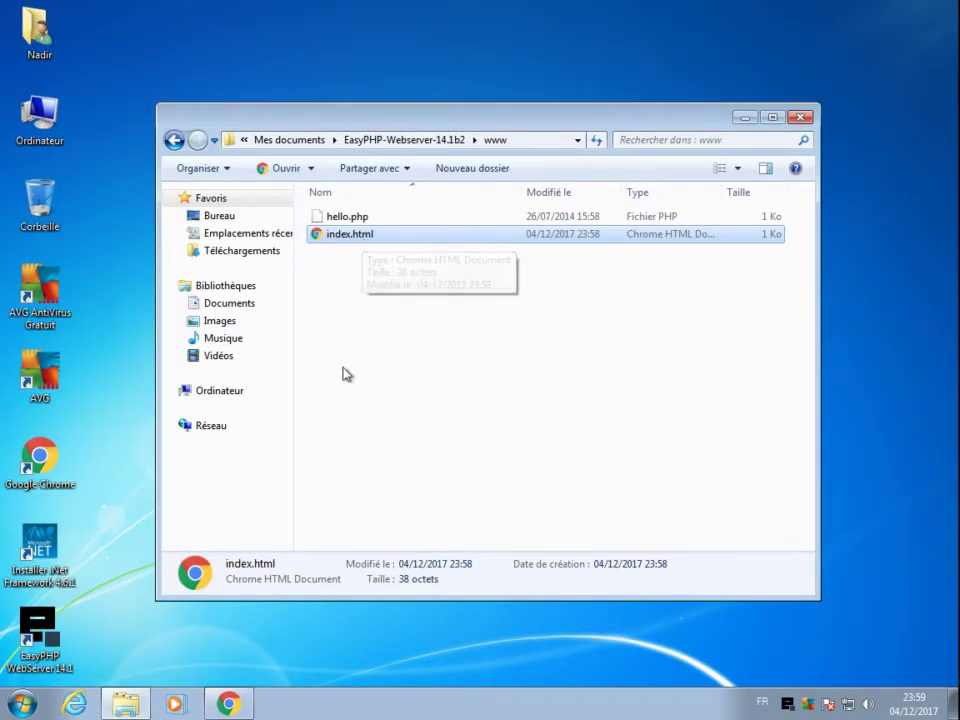
# Step: Rename index.html in the www folder to index.php, accepting the extension change
pyautogui.press('F2')
pyautogui.press('End')
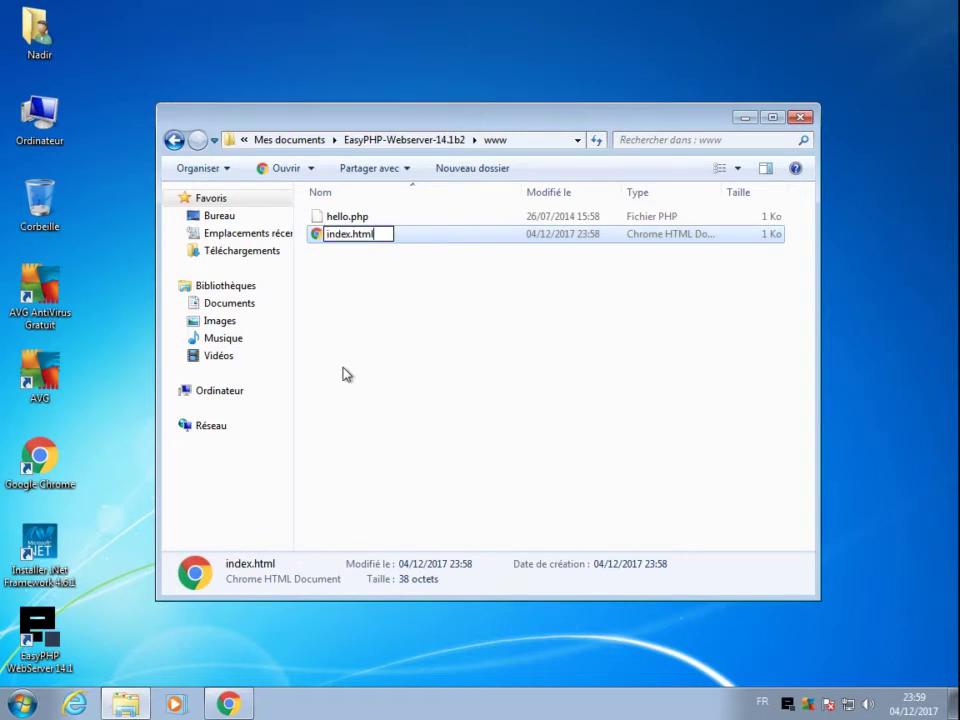
pyautogui.press('BackSpace')
pyautogui.press('BackSpace')
pyautogui.press('BackSpace')
pyautogui.press('BackSpace')
pyautogui.write('php')
pyautogui.press('Return')
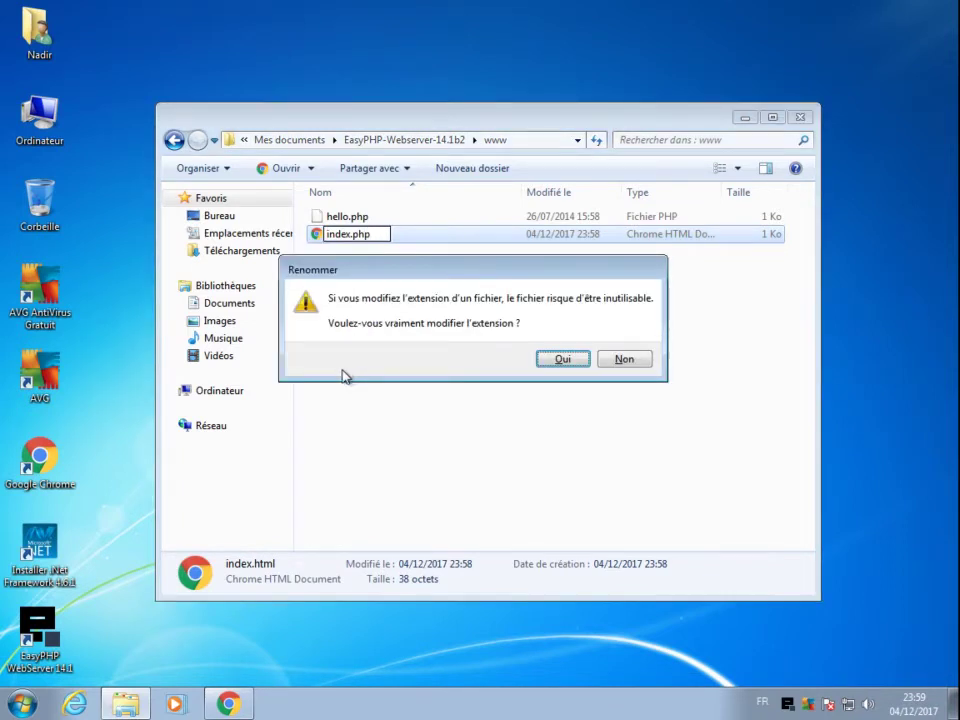
pyautogui.press('Return')
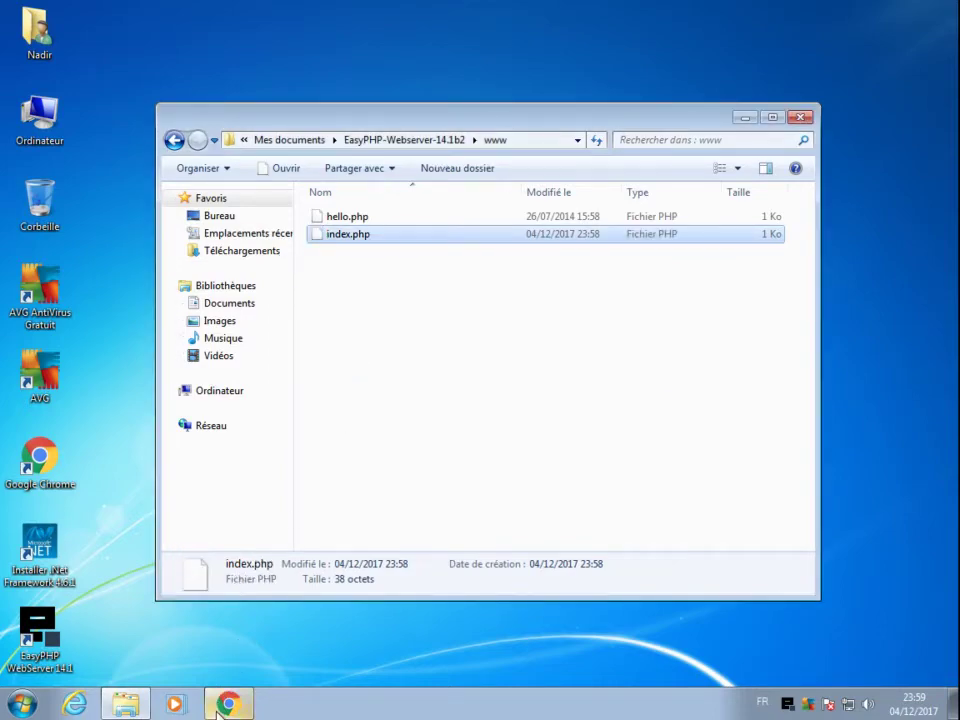
# Step: Test the renamed page by loading 10.0.2.15 in a new Google Chrome tab, and close the browser and the www folder window
pyautogui.click(226, 704)
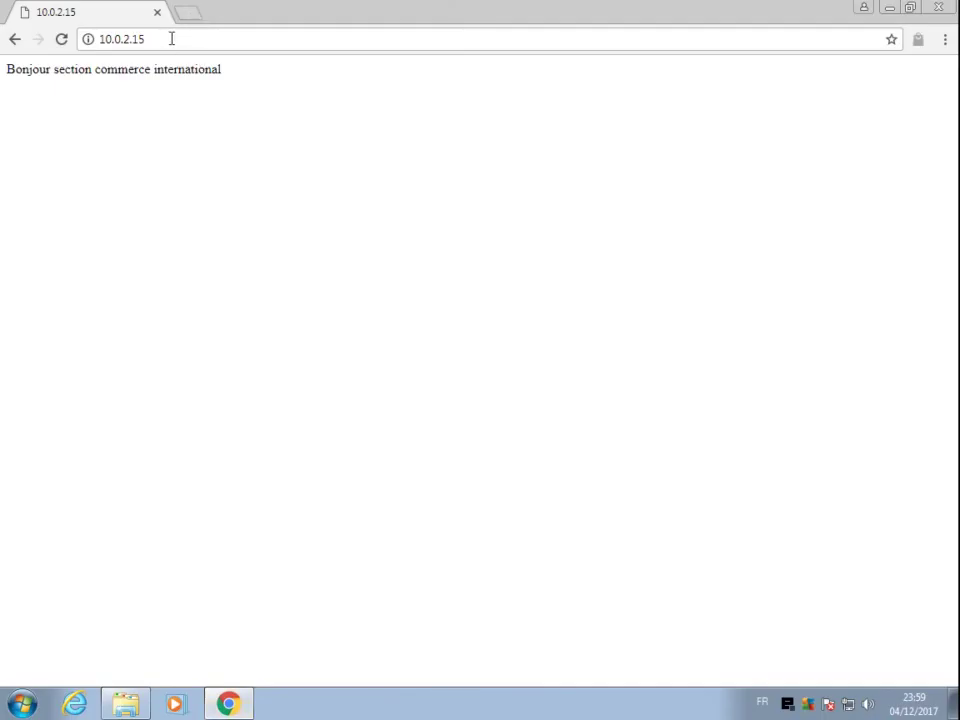
pyautogui.click(120, 38)
pyautogui.rightClick(118, 45)
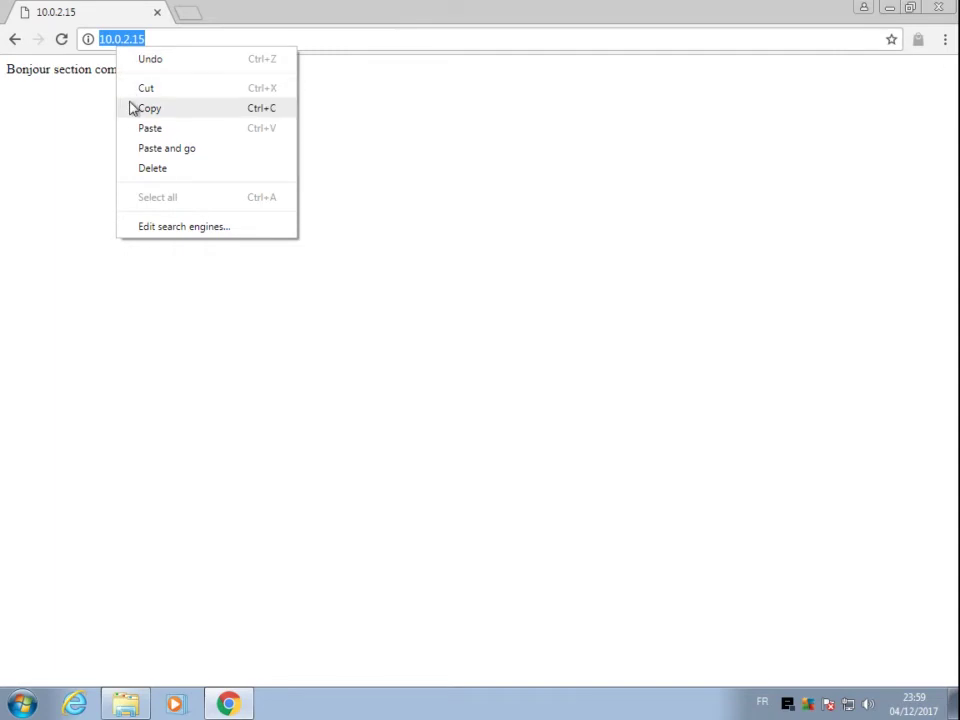
pyautogui.click(140, 108)
pyautogui.click(189, 14)
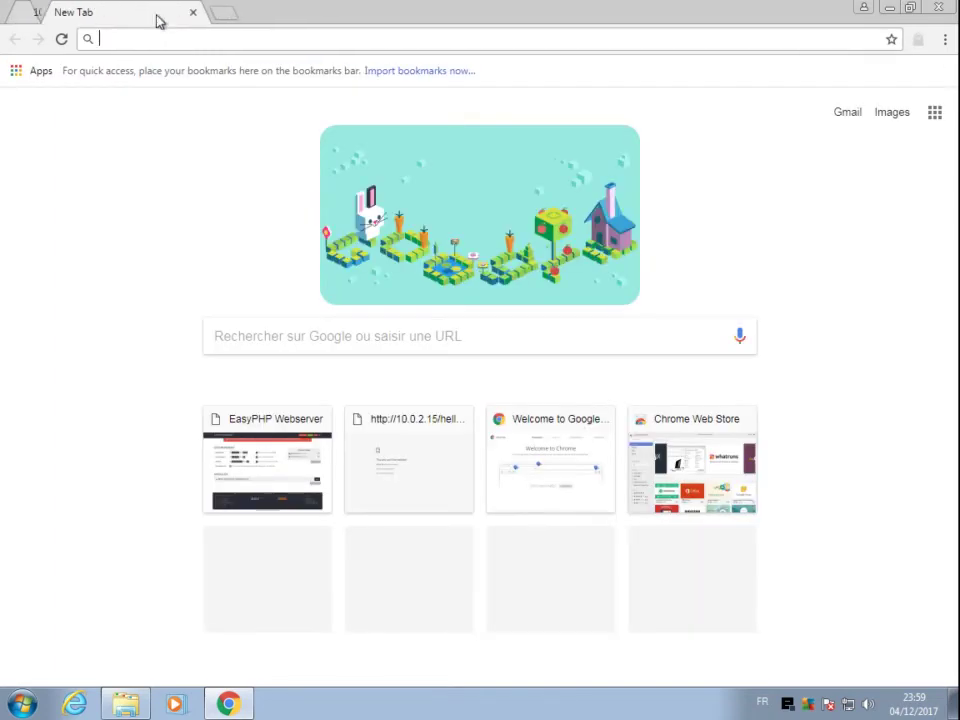
pyautogui.hotkey('ctrl', 'v')
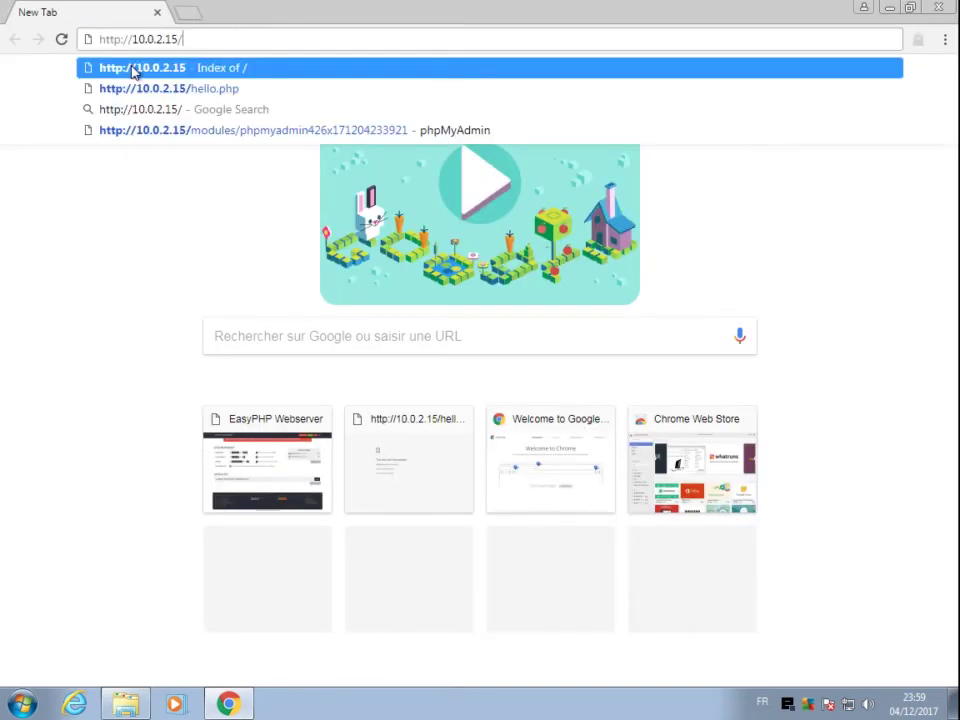
pyautogui.click(133, 68)
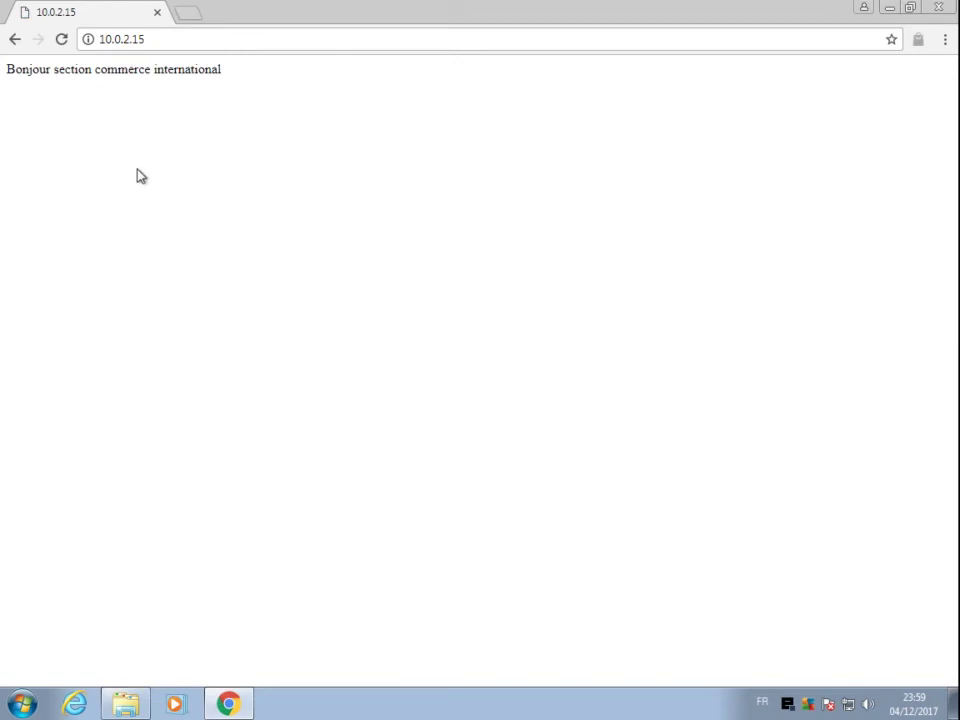
pyautogui.click(940, 8)
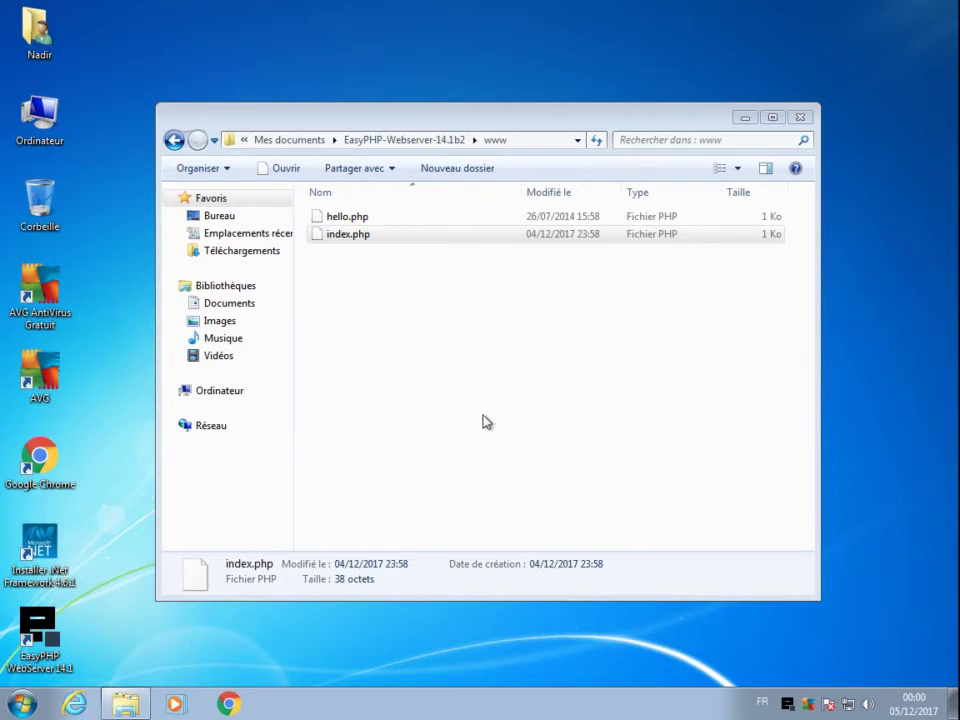
pyautogui.click(809, 120)
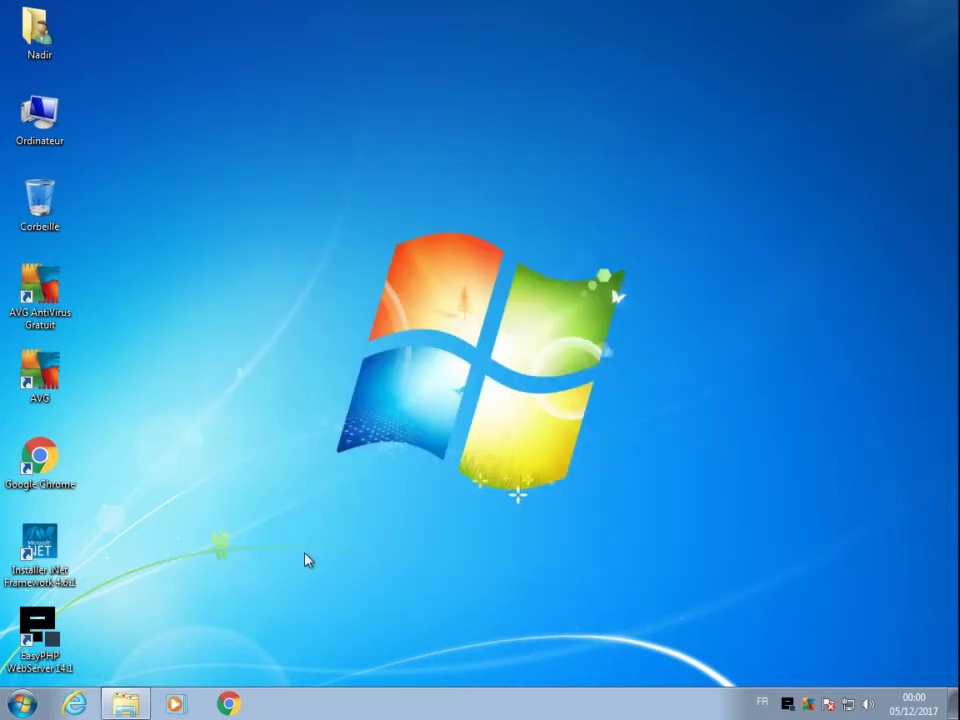